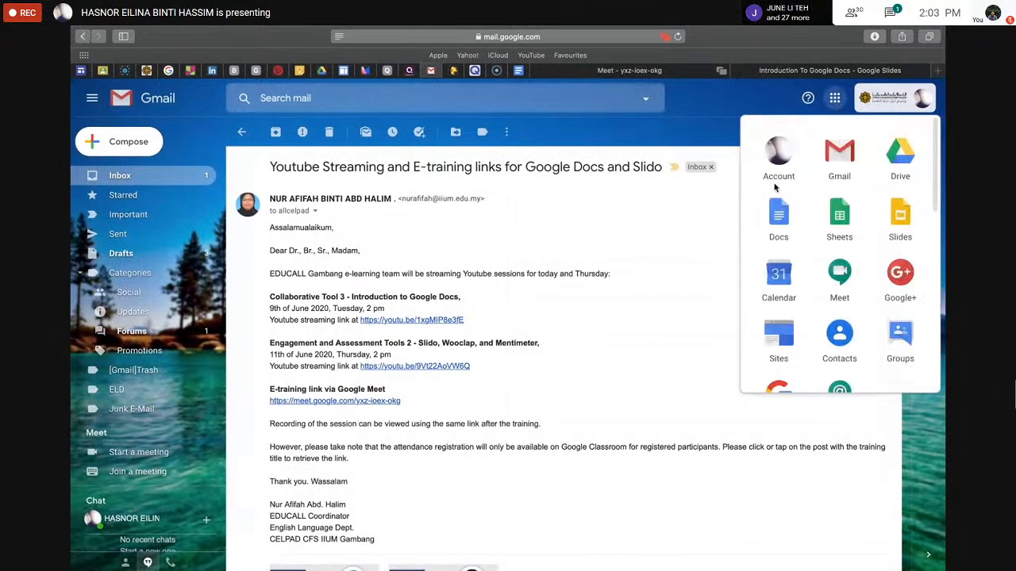
# Create a blank Google Docs document and rename it "Indoor plants"
pyautogui.click(779, 208)
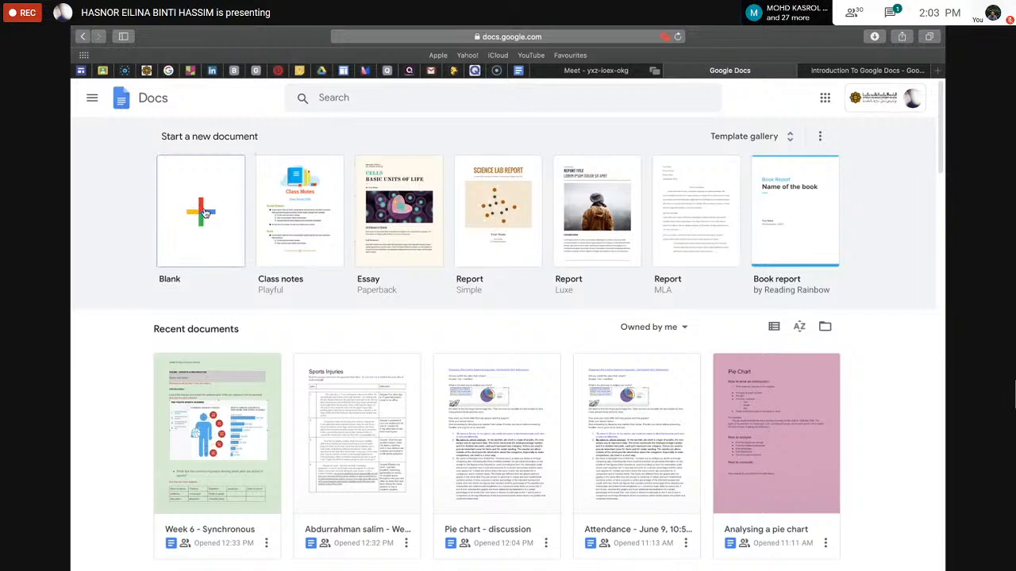
pyautogui.click(204, 213)
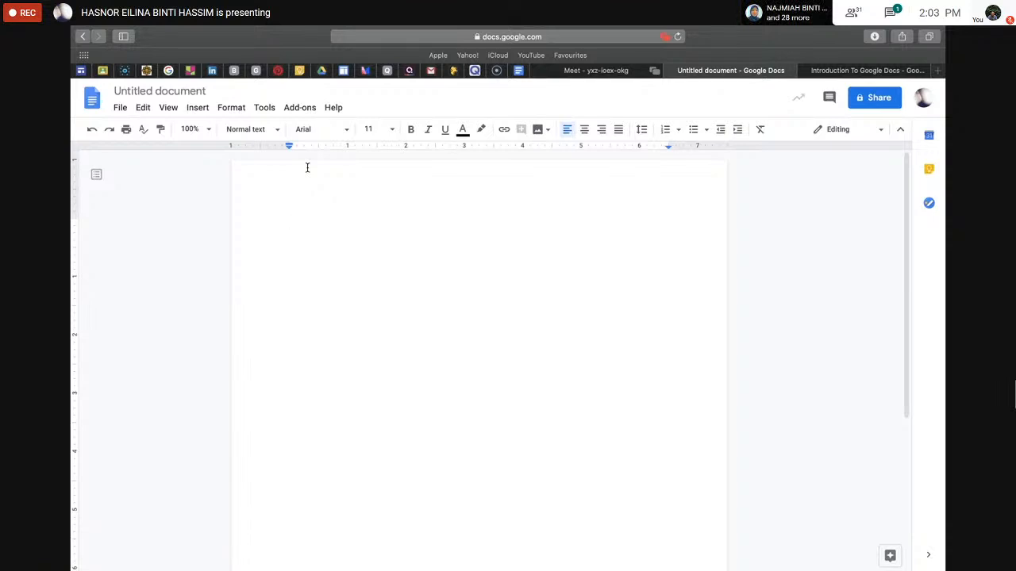
pyautogui.click(185, 92)
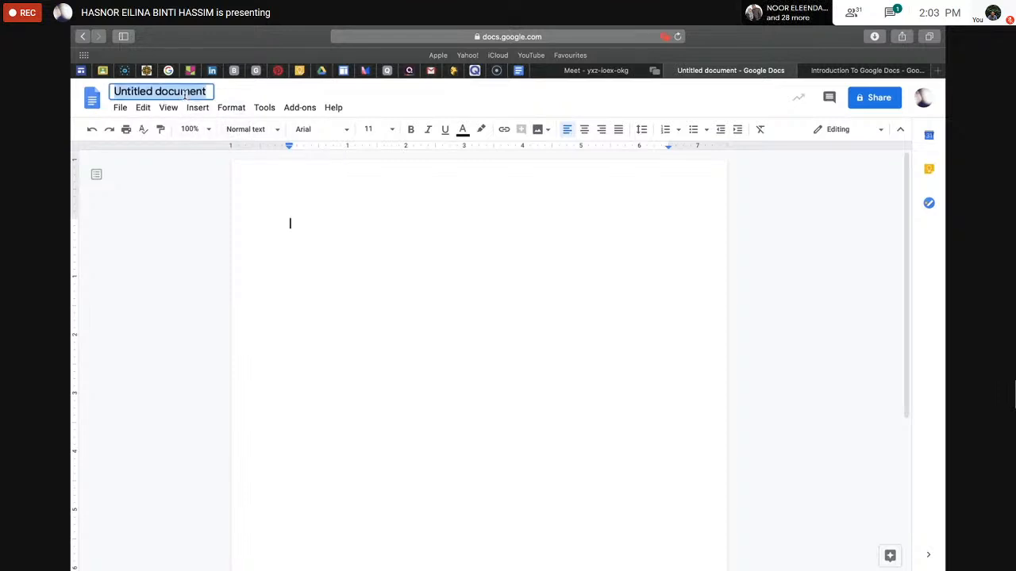
pyautogui.click(929, 171)
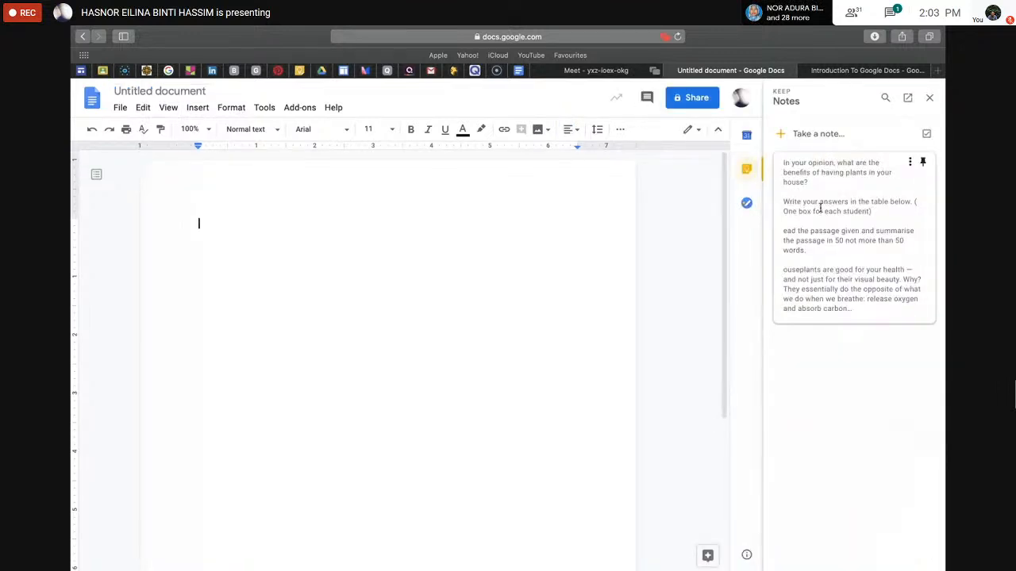
pyautogui.click(189, 92)
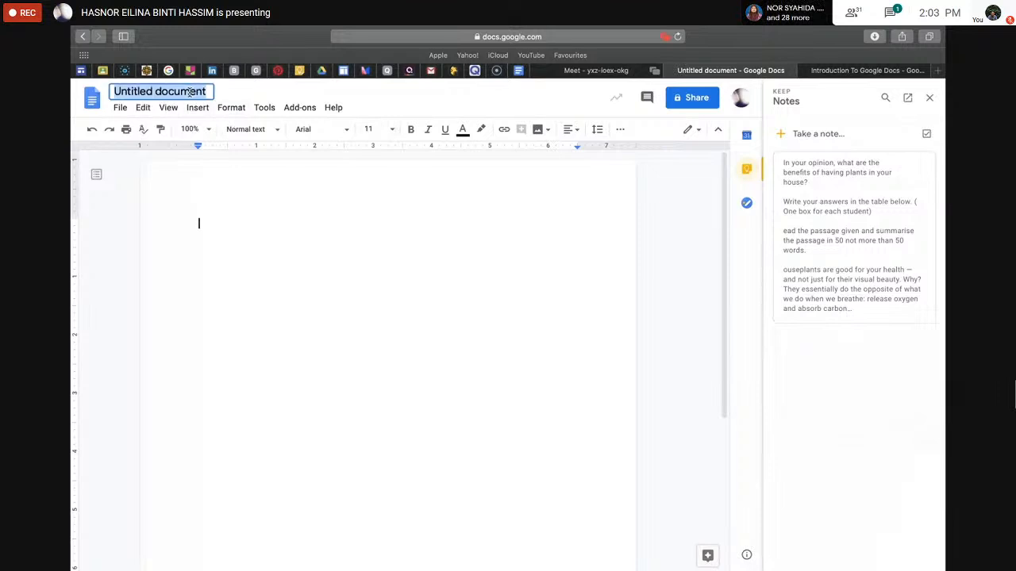
pyautogui.write('Indoor plants')
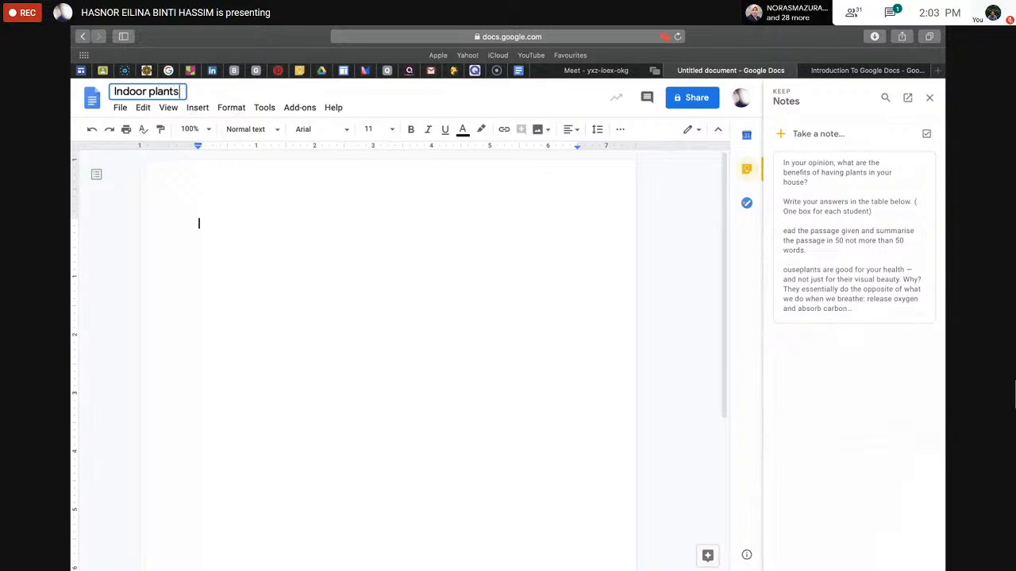
pyautogui.click(198, 200)
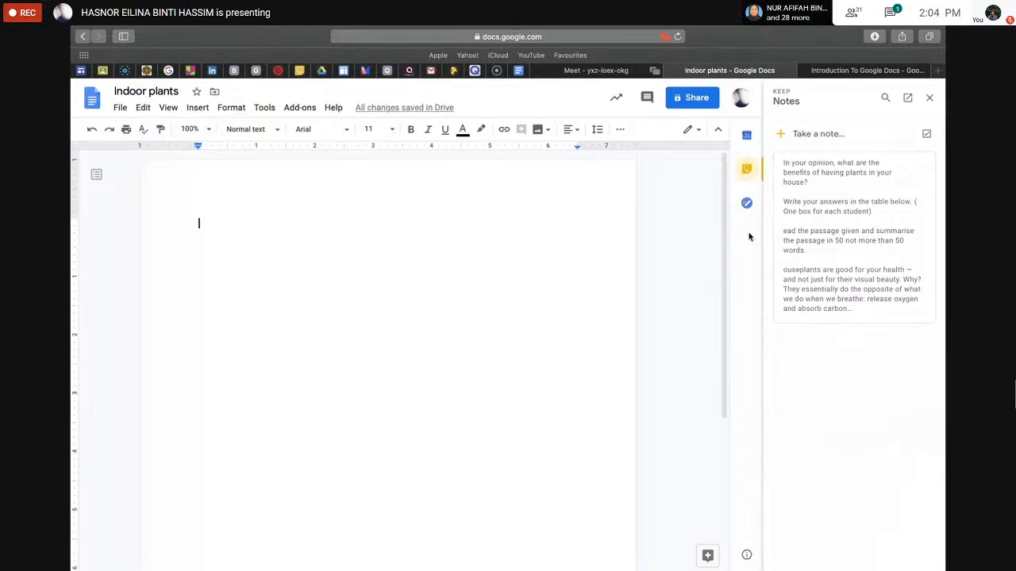
pyautogui.click(932, 99)
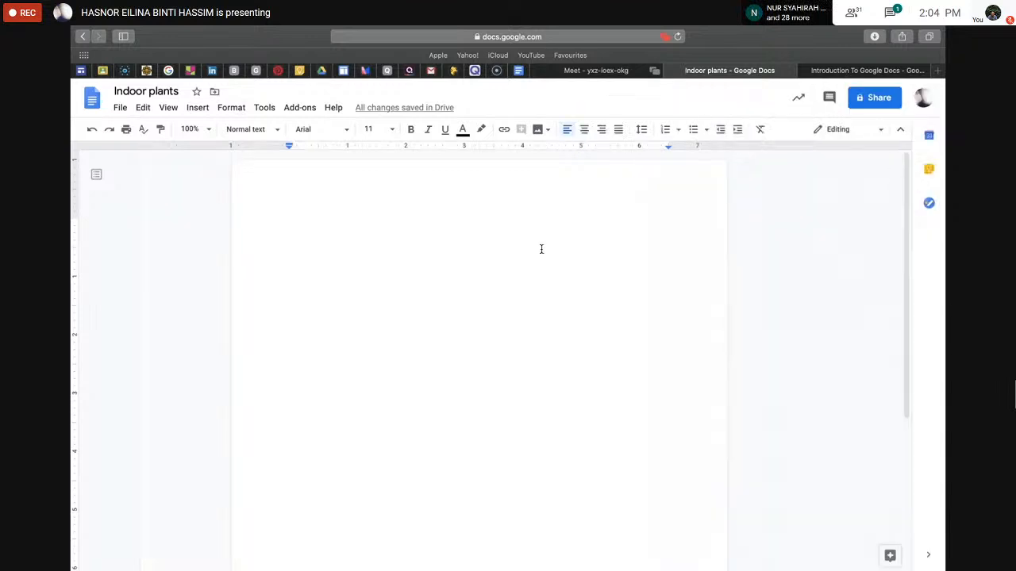
# Add the heading "Indoor plant" at the start of the document in the Title style
pyautogui.click(275, 129)
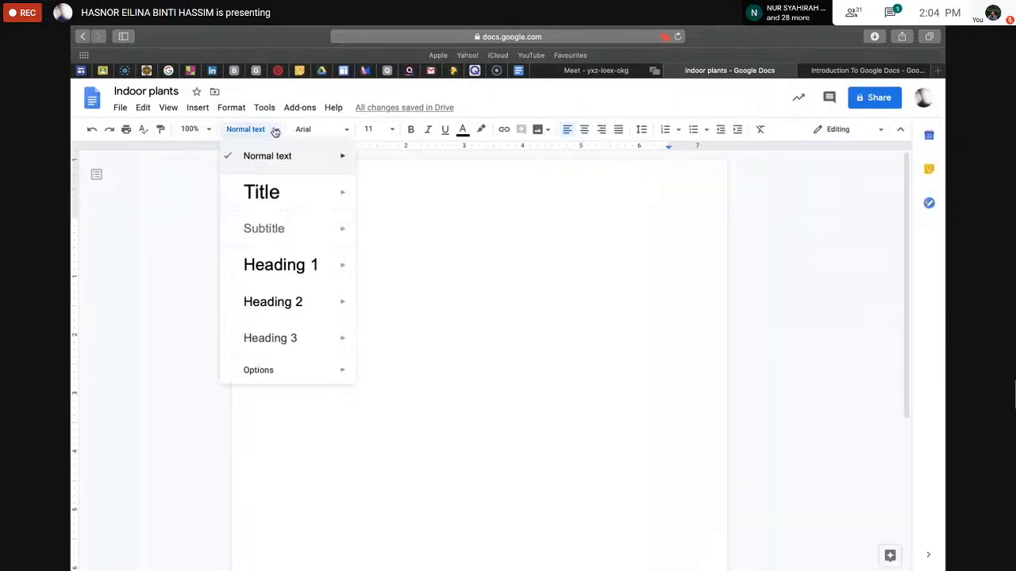
pyautogui.click(276, 190)
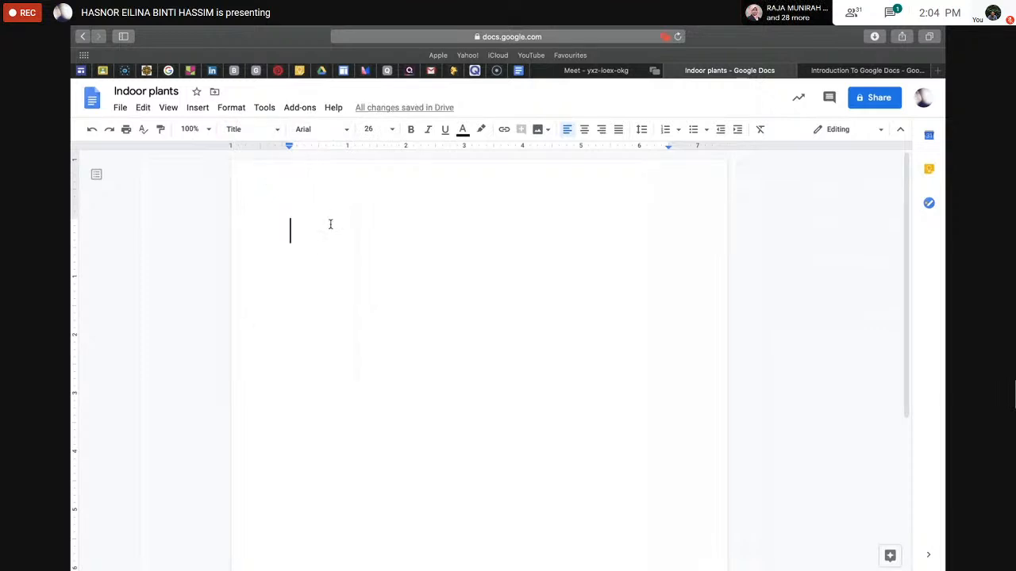
pyautogui.write('In')
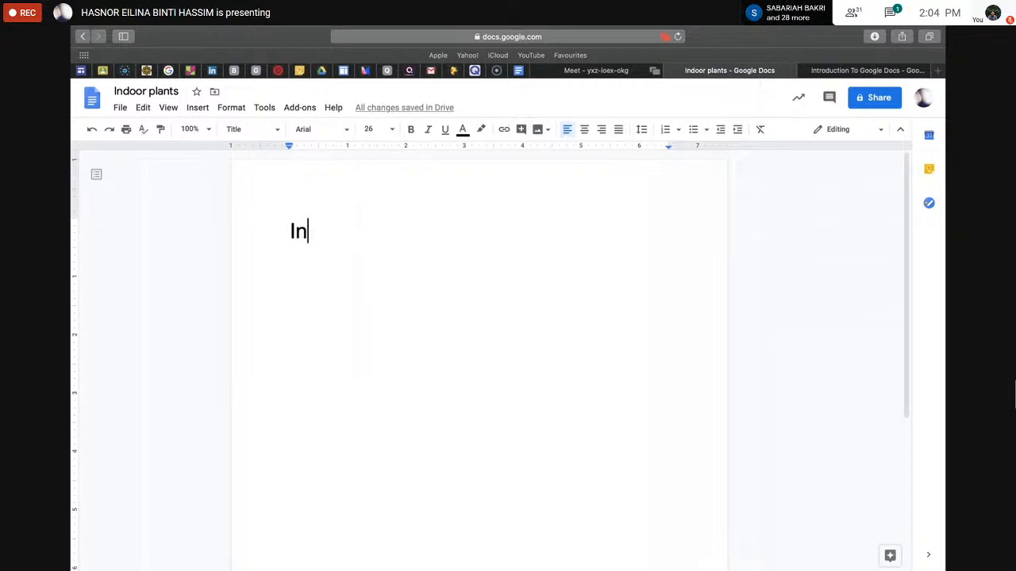
pyautogui.write('doo')
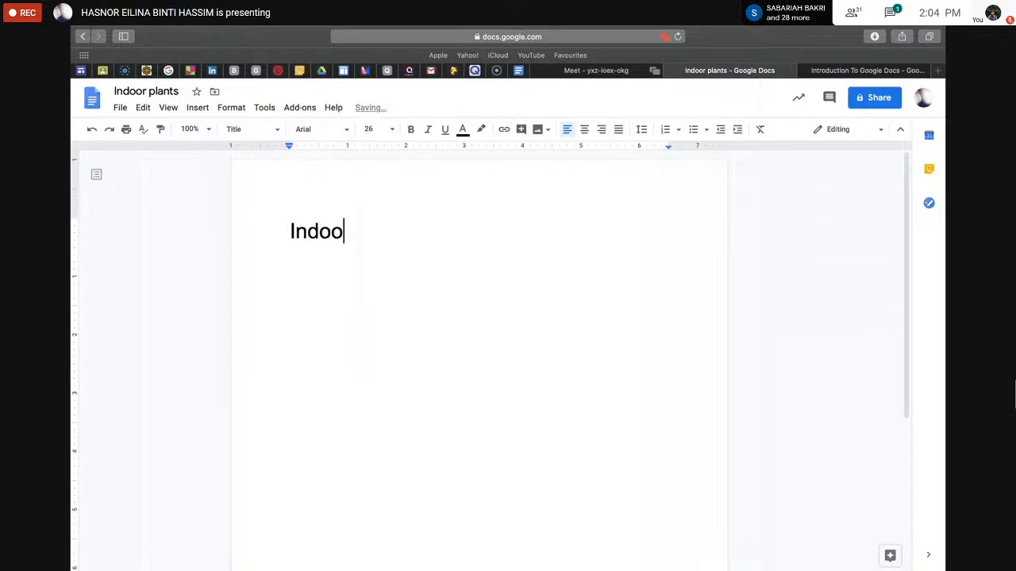
pyautogui.write('r plant')
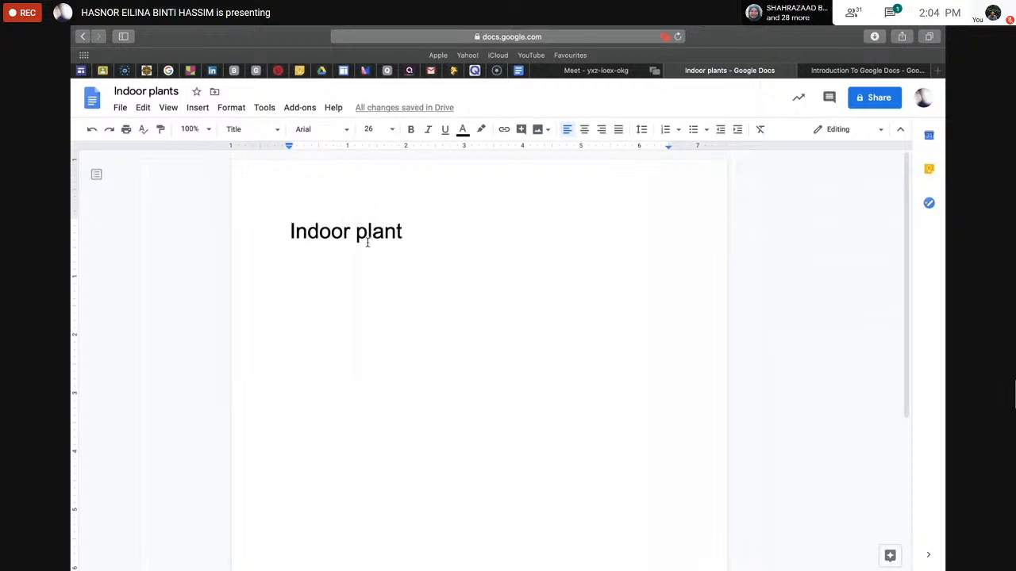
# Format the "Indoor plant" title in the Comfortaa font and colour its text dark green
pyautogui.moveTo(404, 232); pyautogui.dragTo(288, 234)
pyautogui.click(318, 129)
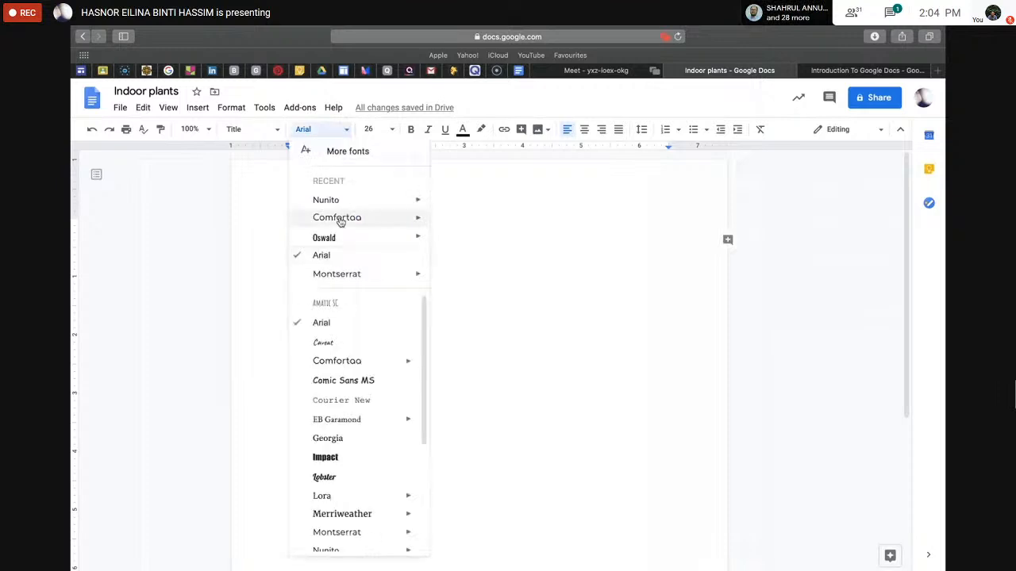
pyautogui.click(338, 217)
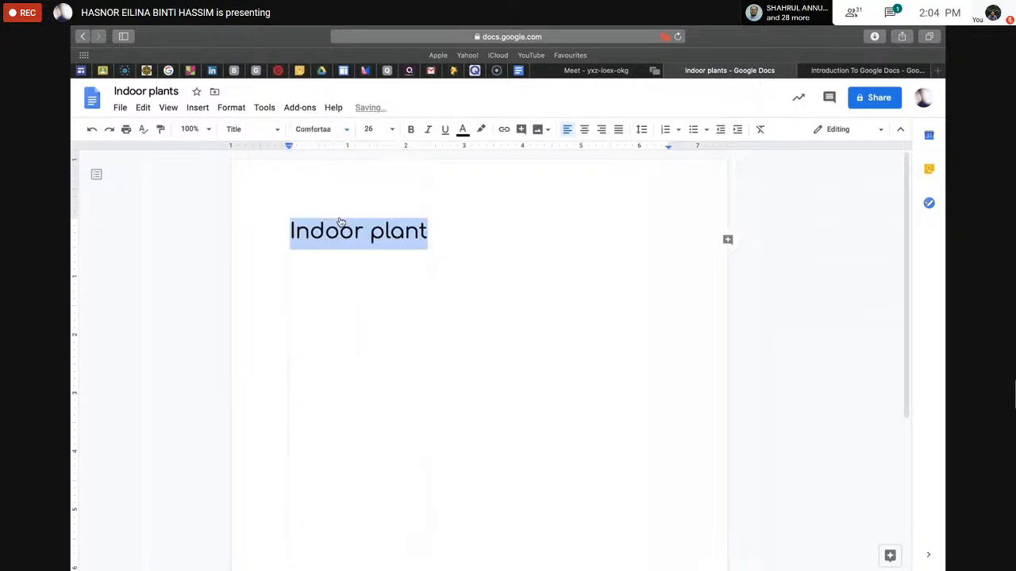
pyautogui.click(462, 131)
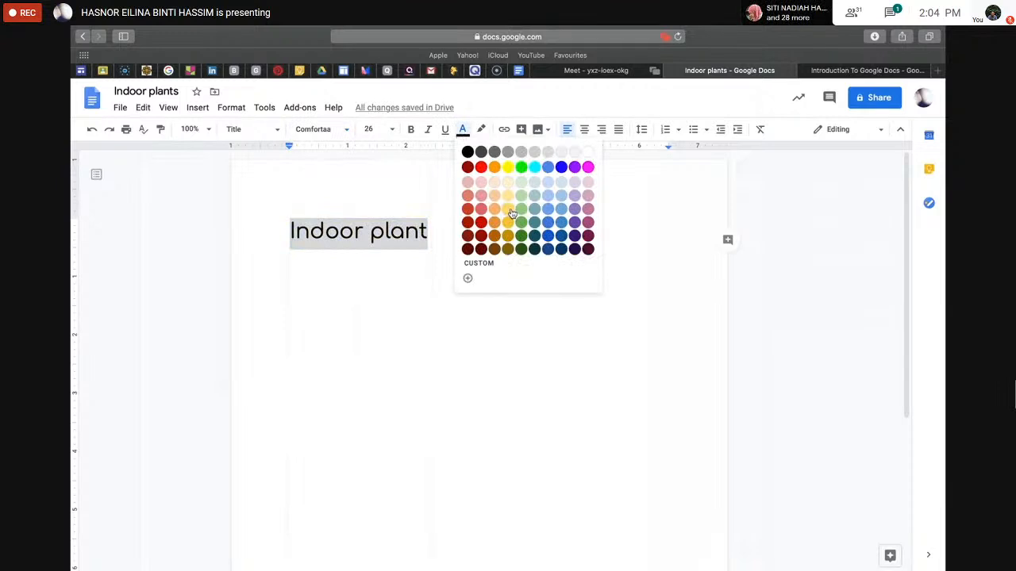
pyautogui.click(515, 211)
pyautogui.click(466, 291)
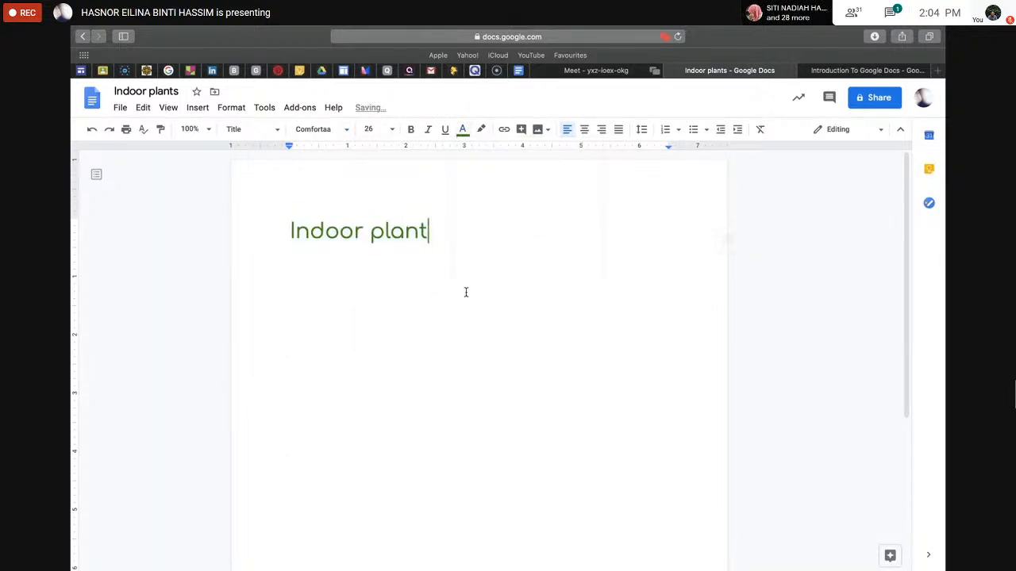
# Search the web for "snake plant" images and insert the first potted plant photo on a new line below the title
pyautogui.press('Return')
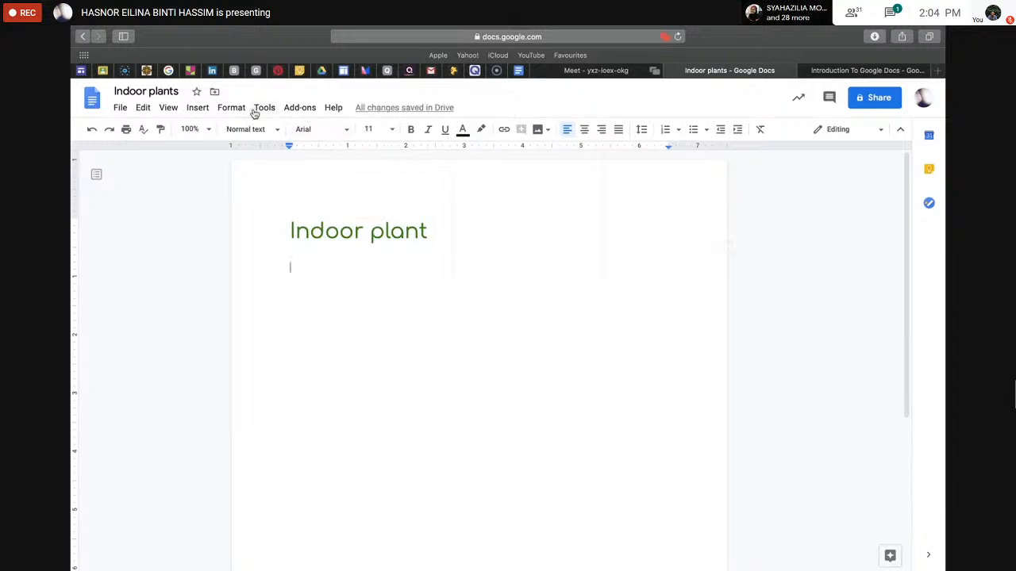
pyautogui.click(204, 108)
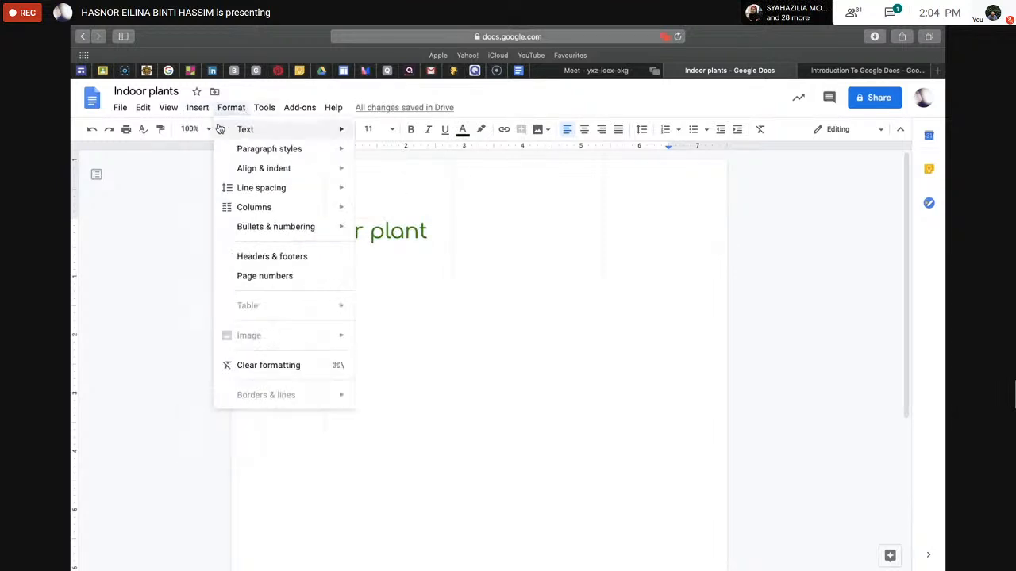
pyautogui.moveTo(199, 130)
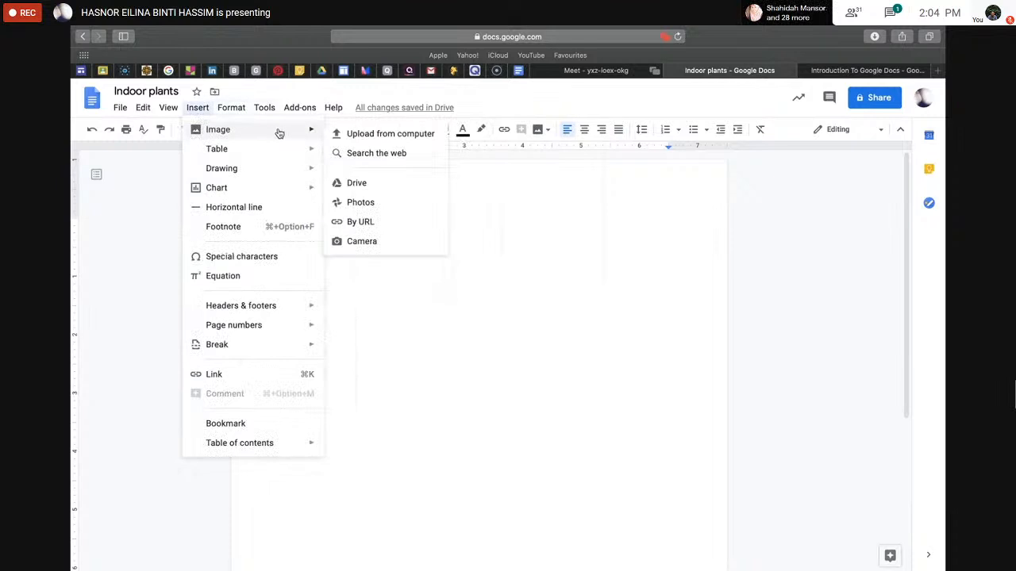
pyautogui.click(352, 154)
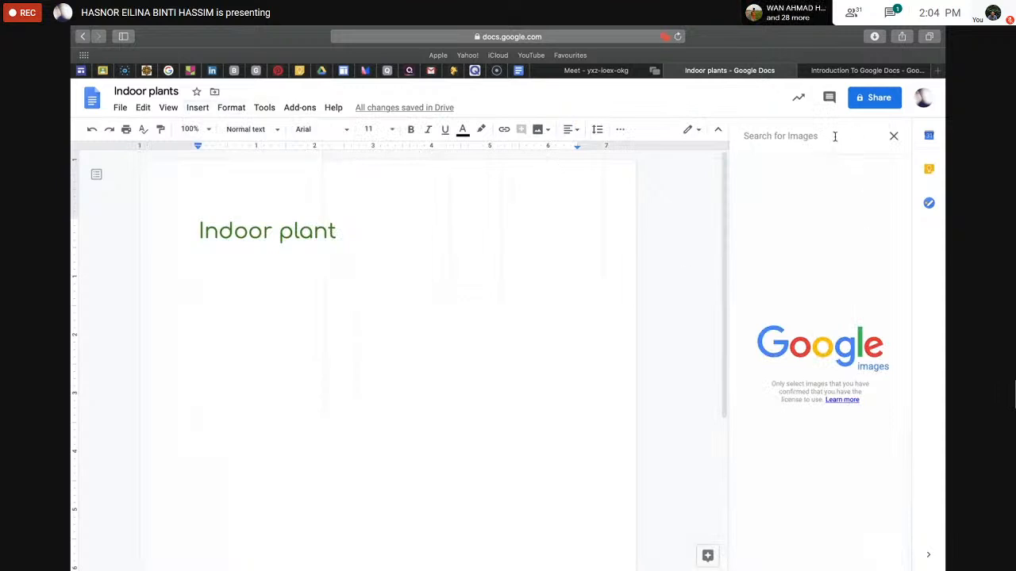
pyautogui.write('snake plant')
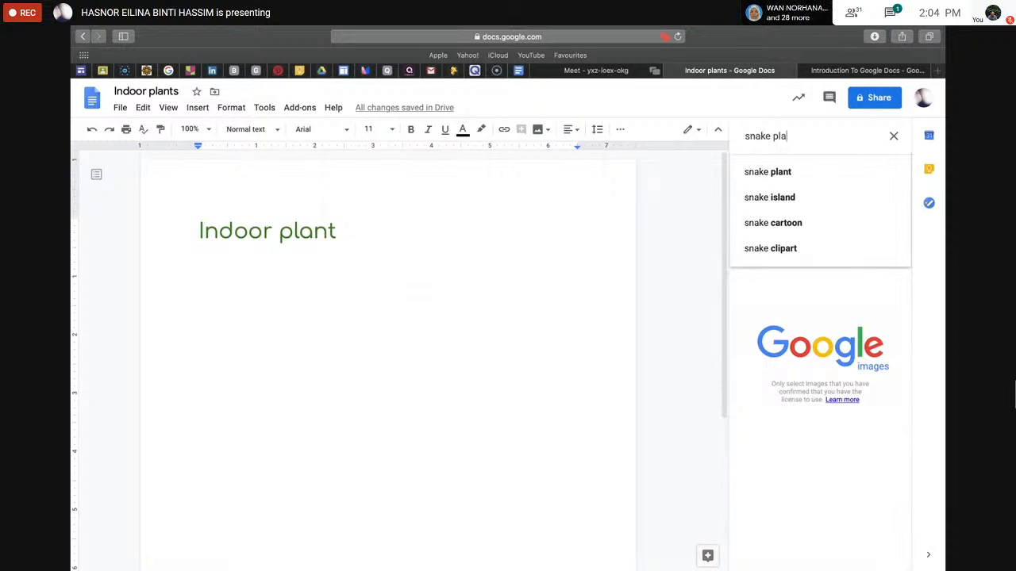
pyautogui.click(832, 173)
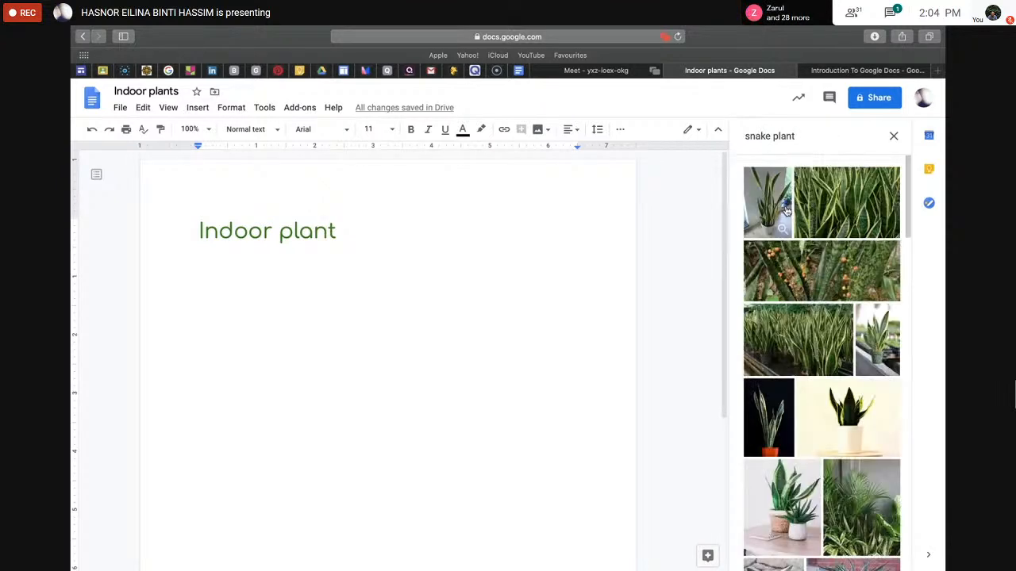
pyautogui.click(786, 210)
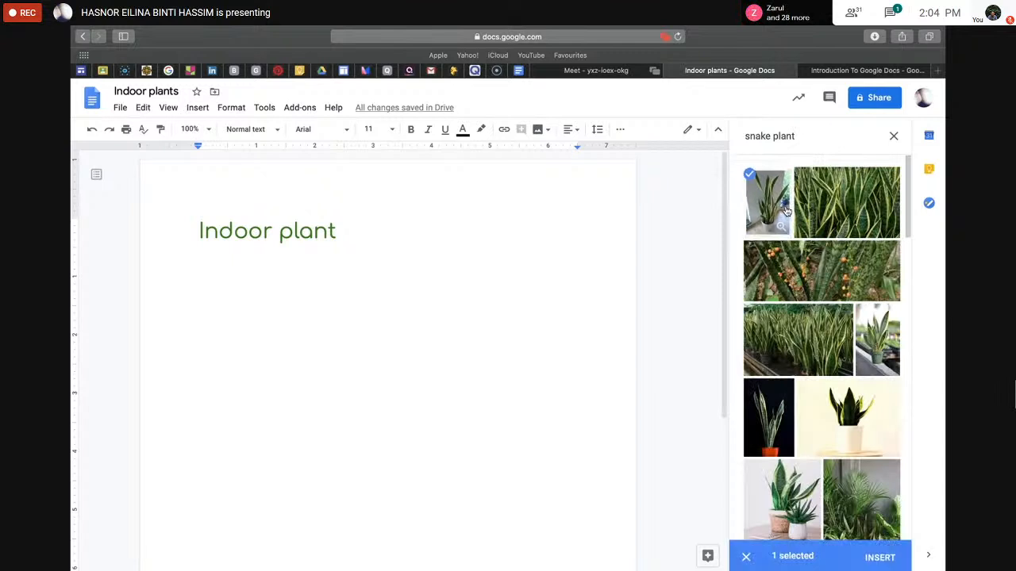
pyautogui.click(879, 557)
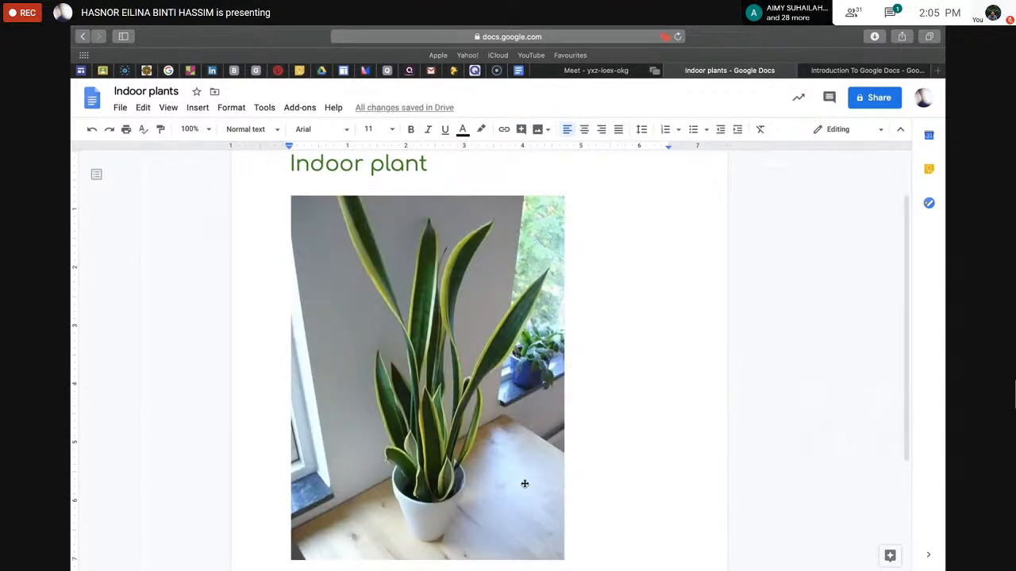
# Shrink the snake plant photo proportionally to about 2.6 inches wide
pyautogui.click(524, 485)
pyautogui.moveTo(565, 561); pyautogui.dragTo(442, 344)
pyautogui.click(459, 353)
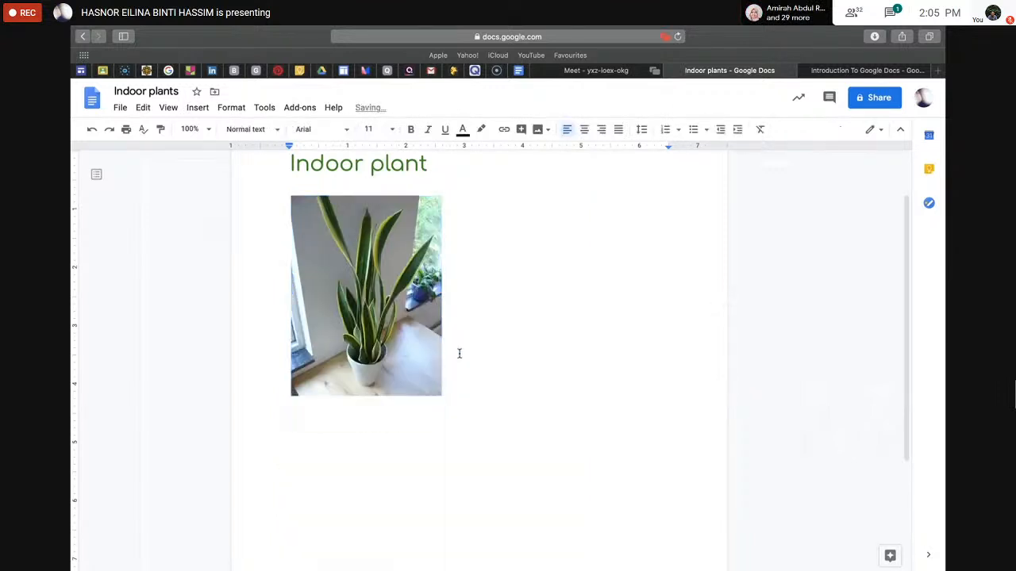
# Add the question "In your opinion is having plants indoor a good idea?" in the Subtitle style on a new line below the photo
pyautogui.press('Return')
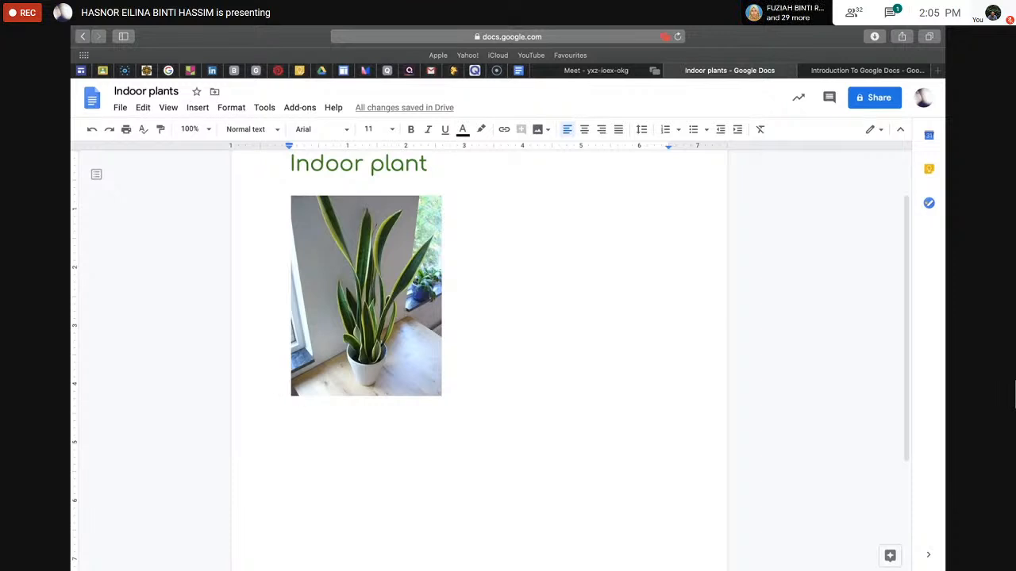
pyautogui.click(279, 130)
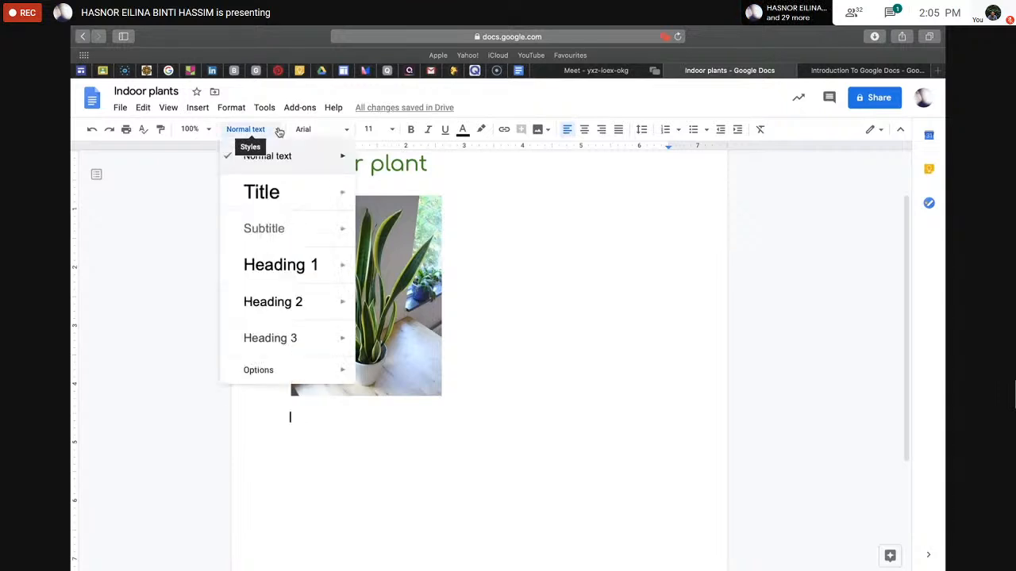
pyautogui.click(268, 228)
pyautogui.write('In your i')
pyautogui.write('pinion is having plants ind')
pyautogui.write('d')
pyautogui.press('BackSpace')
pyautogui.write('oor a good idea?')
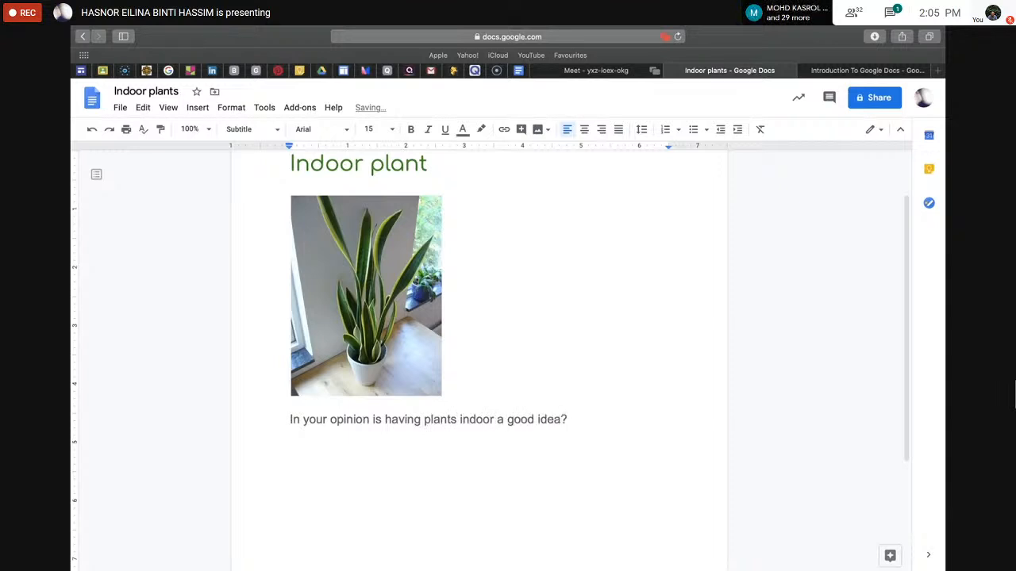
pyautogui.click(364, 419)
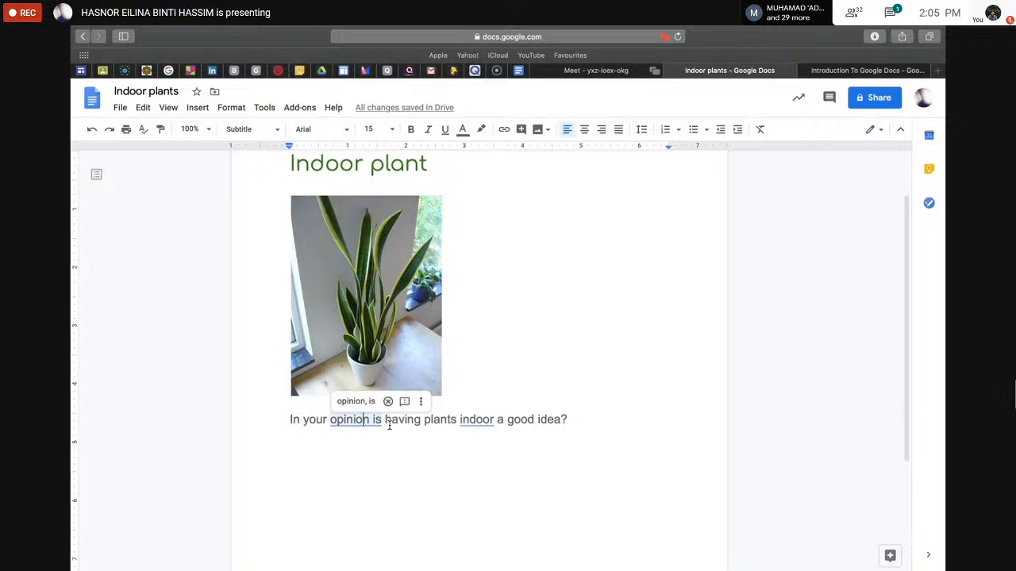
pyautogui.click(585, 422)
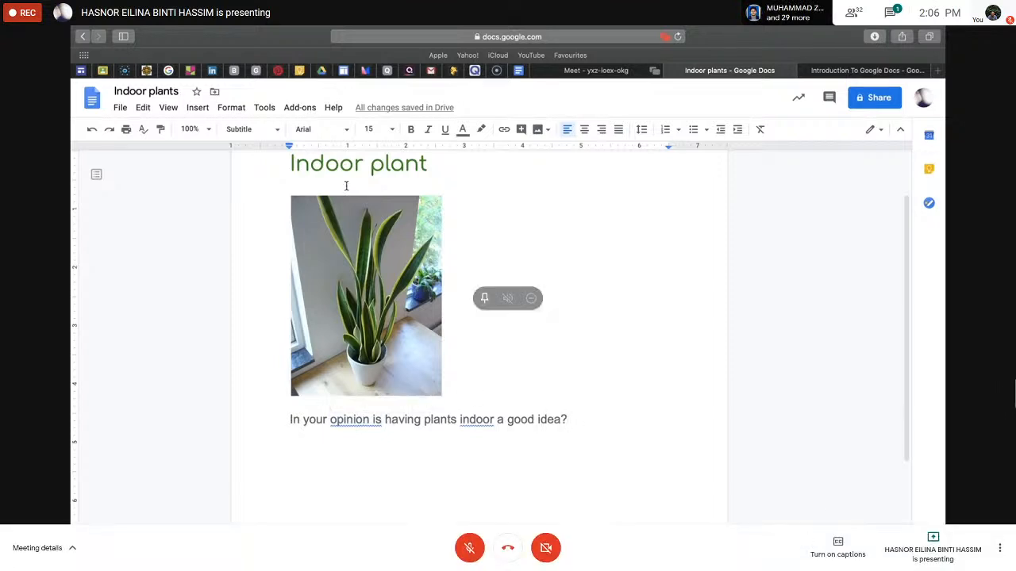
# Set the page colour of the document to light green in the page setup
pyautogui.click(120, 109)
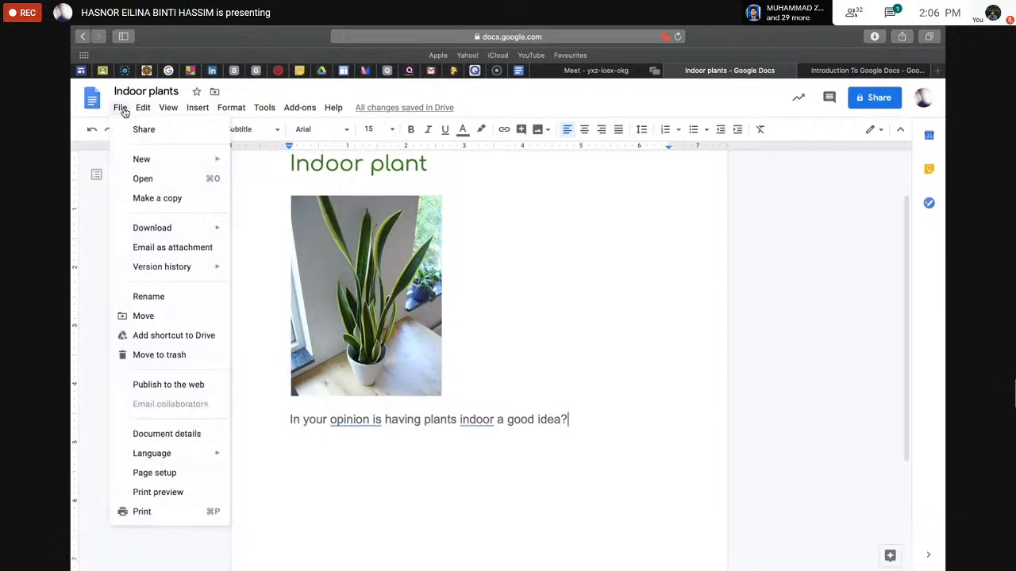
pyautogui.click(167, 474)
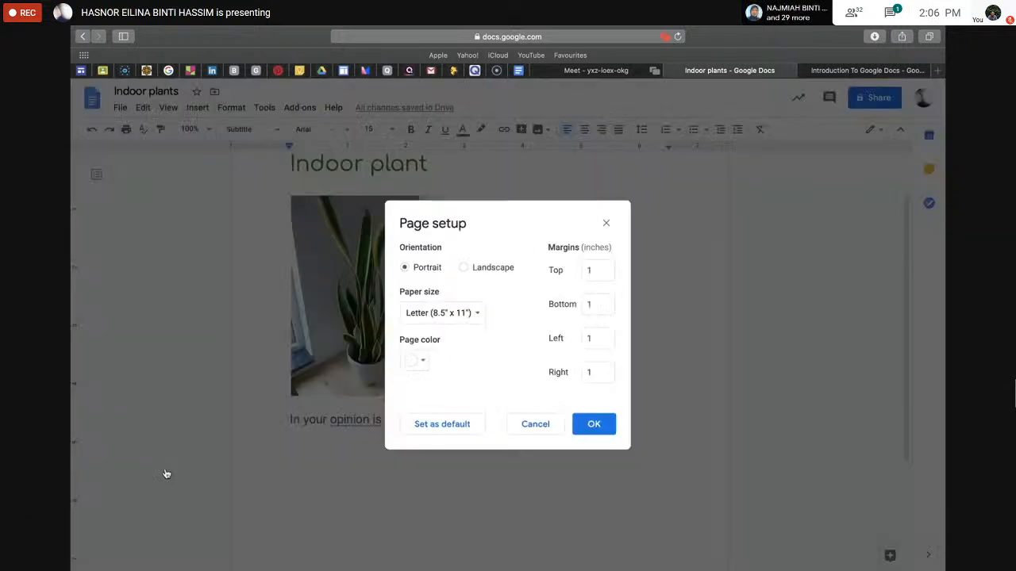
pyautogui.click(421, 364)
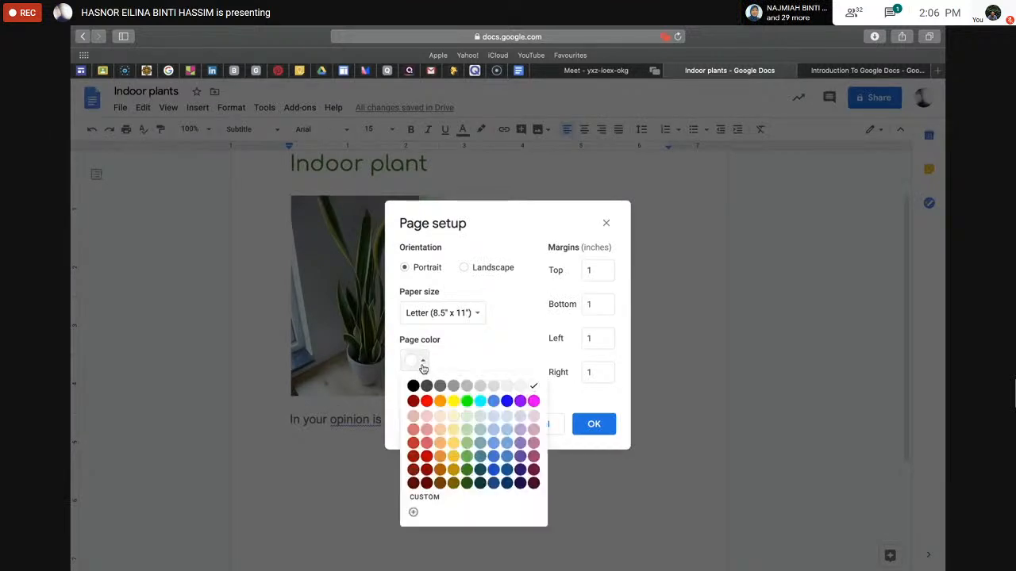
pyautogui.click(466, 430)
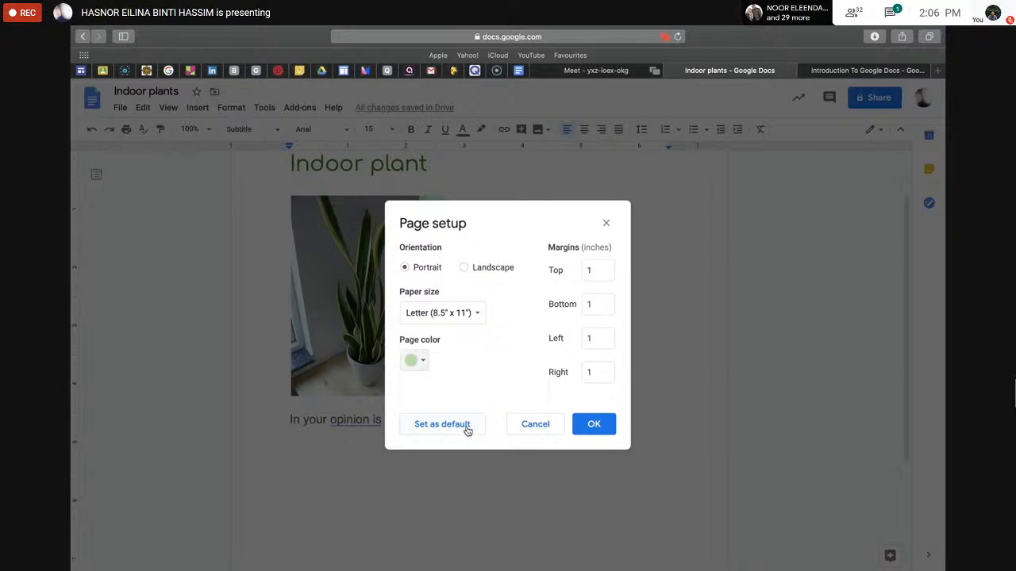
pyautogui.click(591, 422)
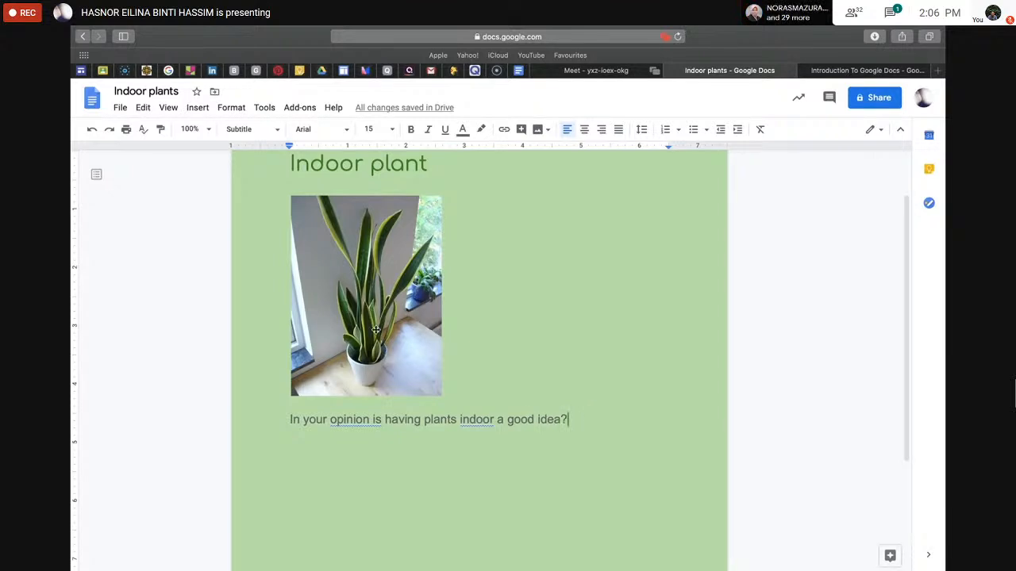
# Show the document outline and add "Question:" in a heading style on a new line above the discussion question
pyautogui.click(96, 175)
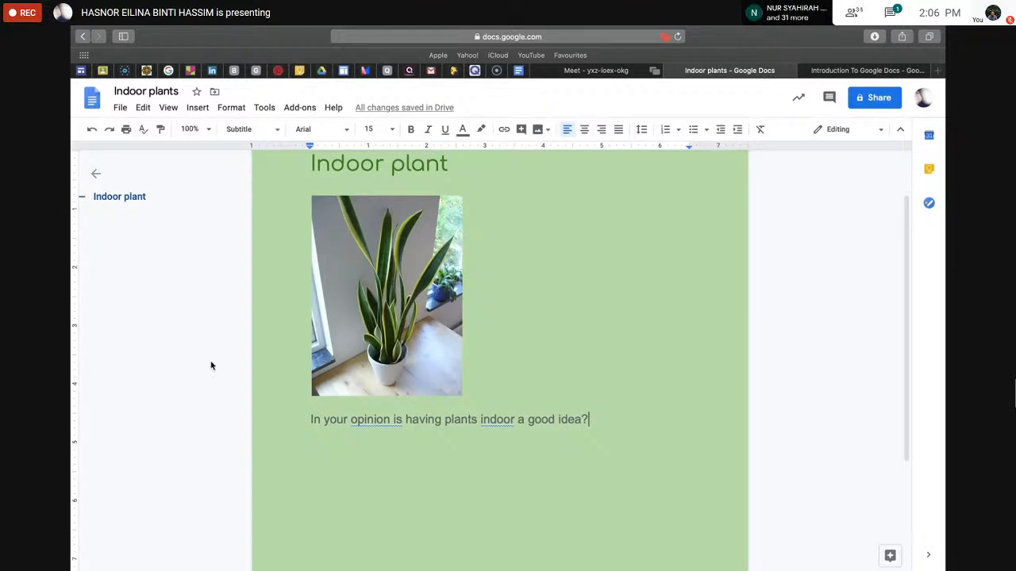
pyautogui.click(311, 419)
pyautogui.press('Return')
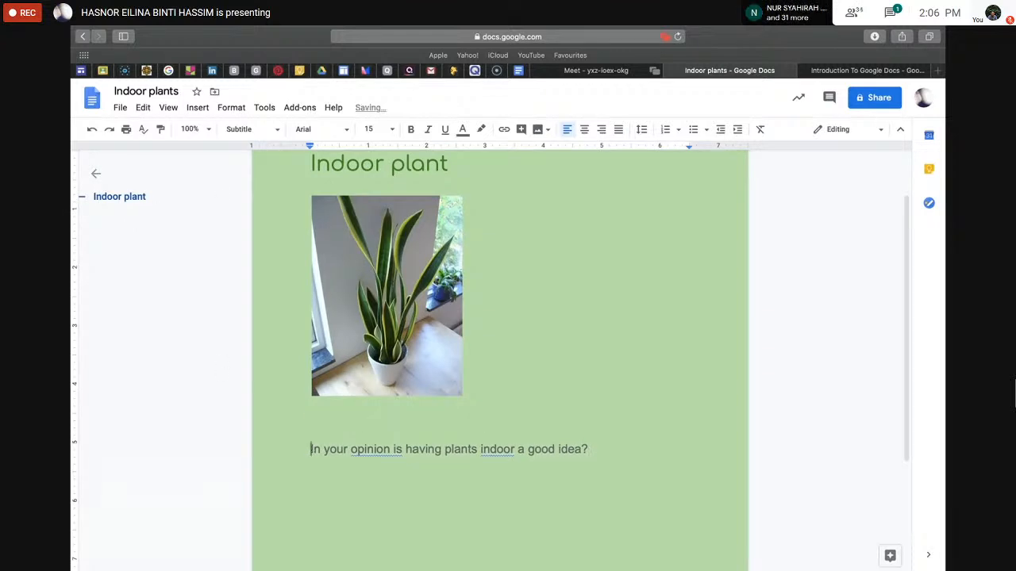
pyautogui.write('Question')
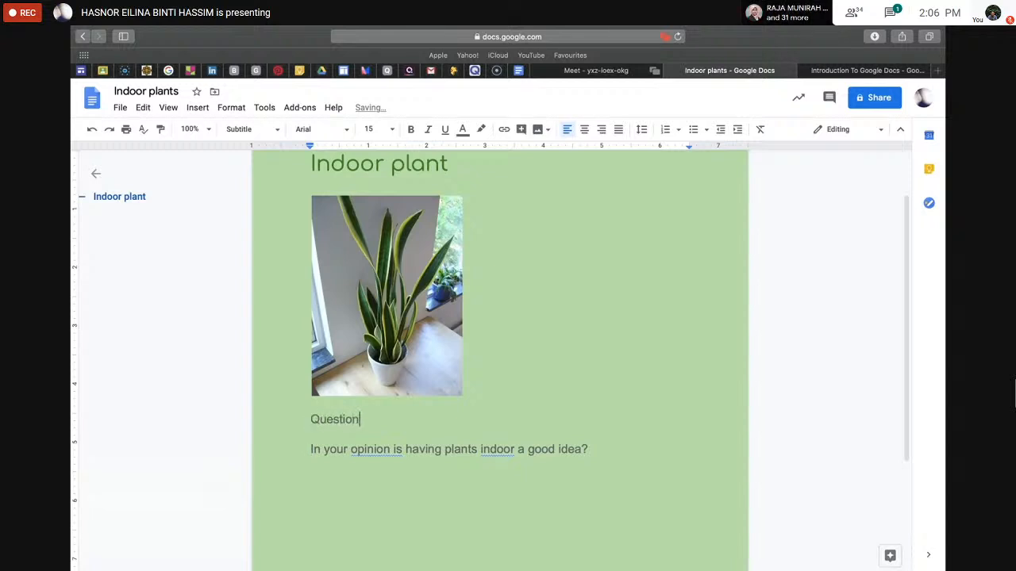
pyautogui.write(':')
pyautogui.moveTo(363, 423); pyautogui.dragTo(297, 420)
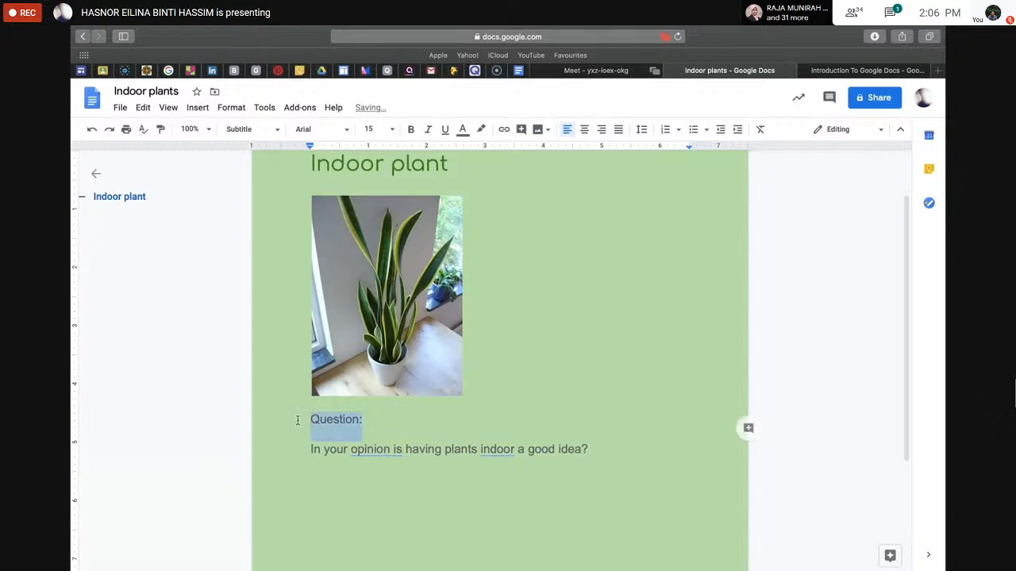
pyautogui.click(277, 129)
pyautogui.click(280, 264)
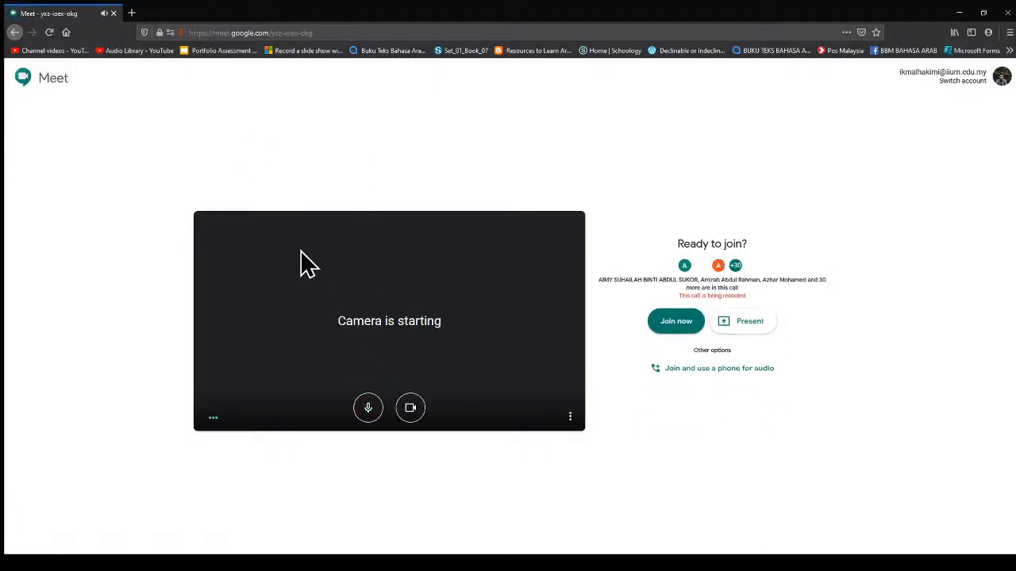
# Switch to Google Meet and rejoin the call with microphone and camera off, viewing it in full screen
pyautogui.click(370, 408)
pyautogui.click(411, 408)
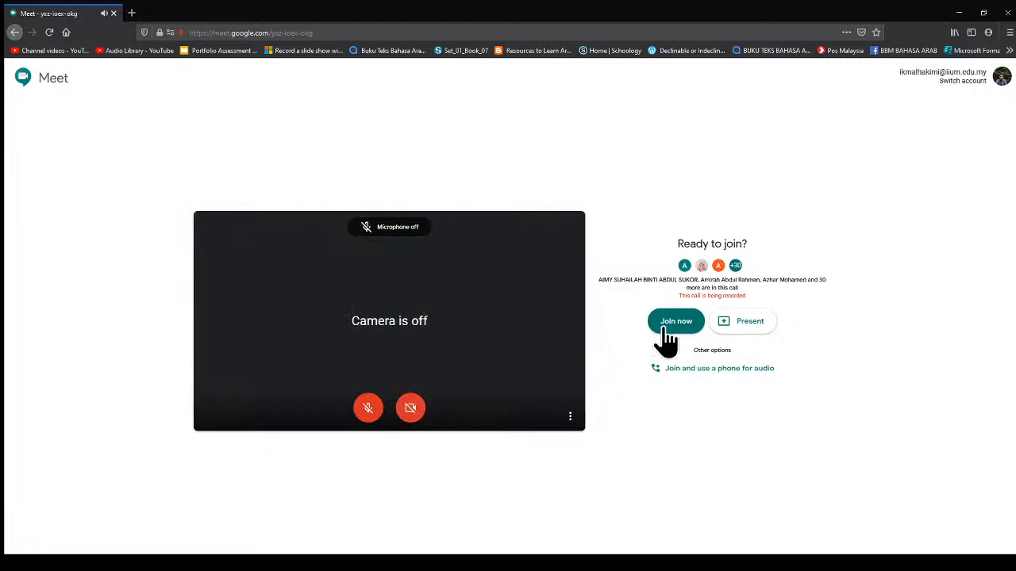
pyautogui.click(671, 329)
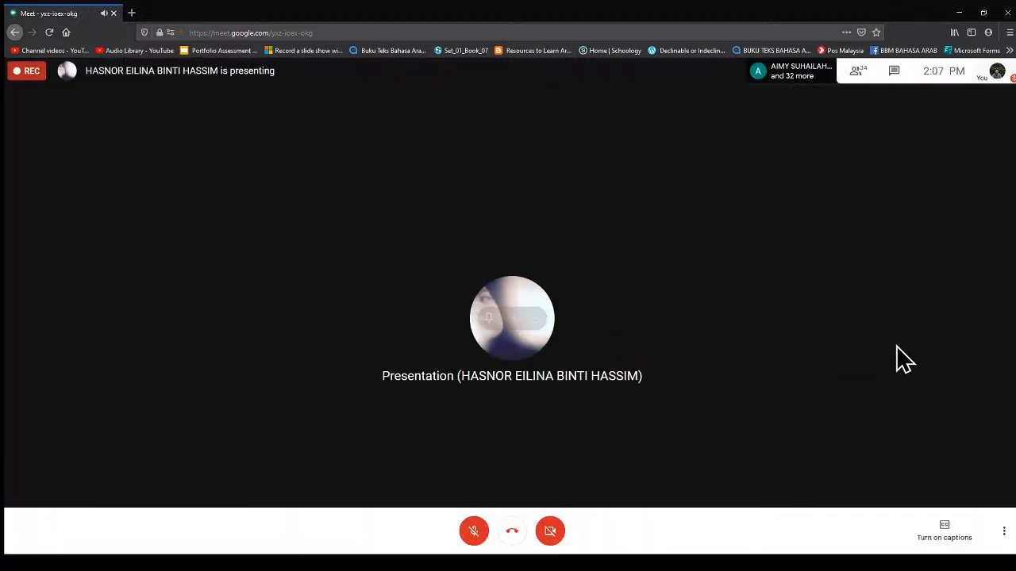
pyautogui.press('F11')
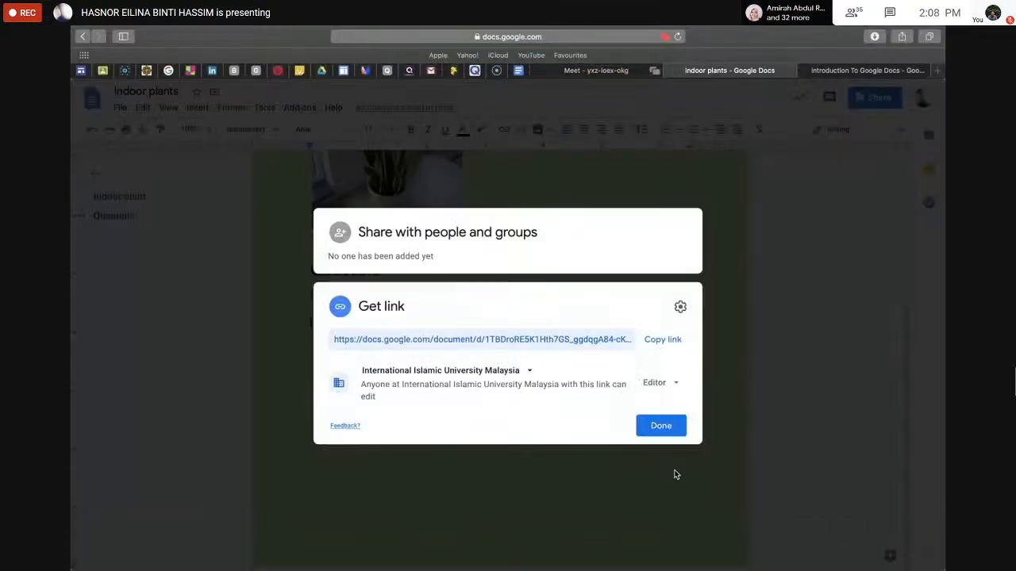
# Copy the sharing link of the Indoor plants document and close the sharing settings
pyautogui.click(655, 427)
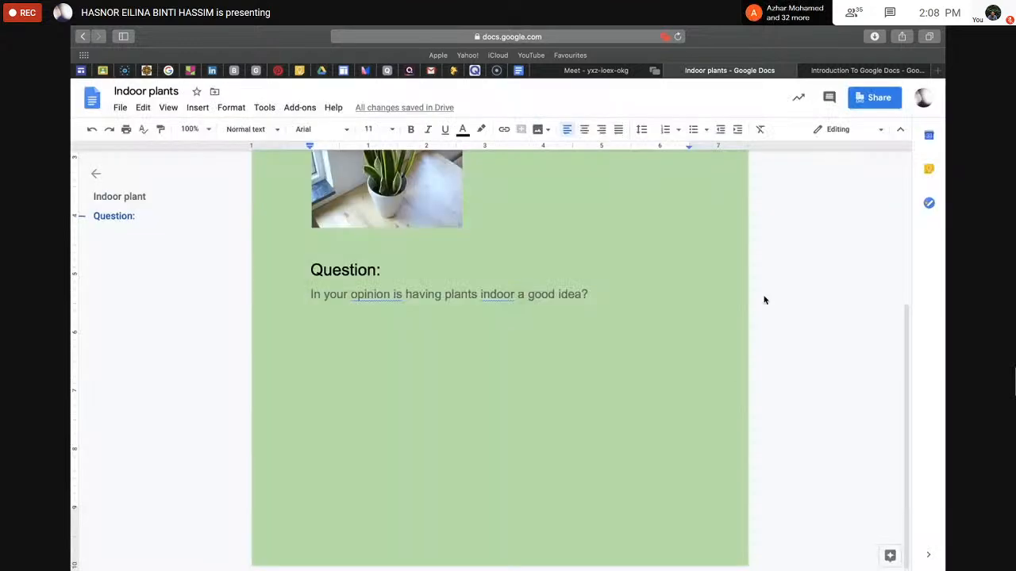
pyautogui.scroll(3, 764, 300)
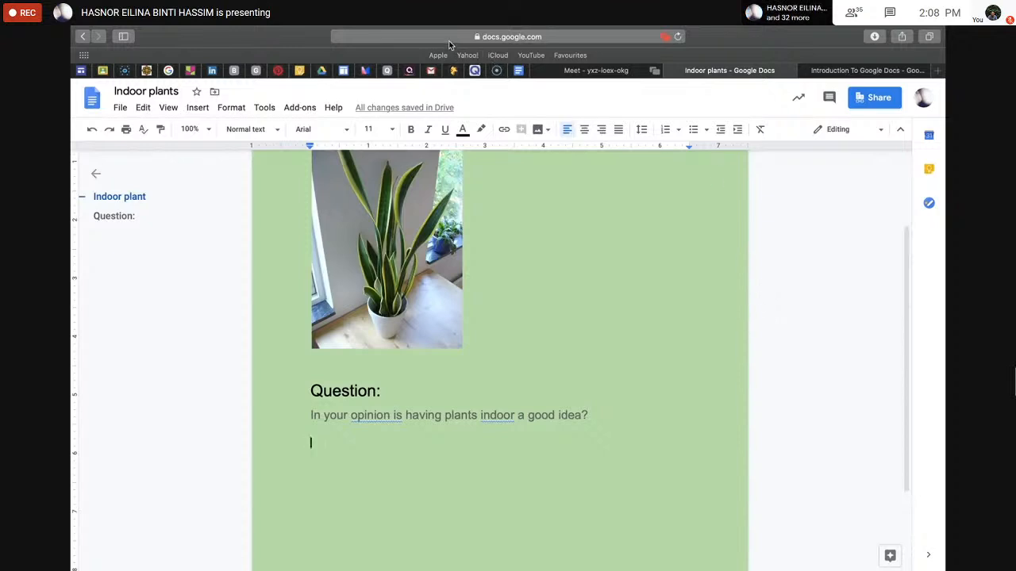
pyautogui.click(864, 98)
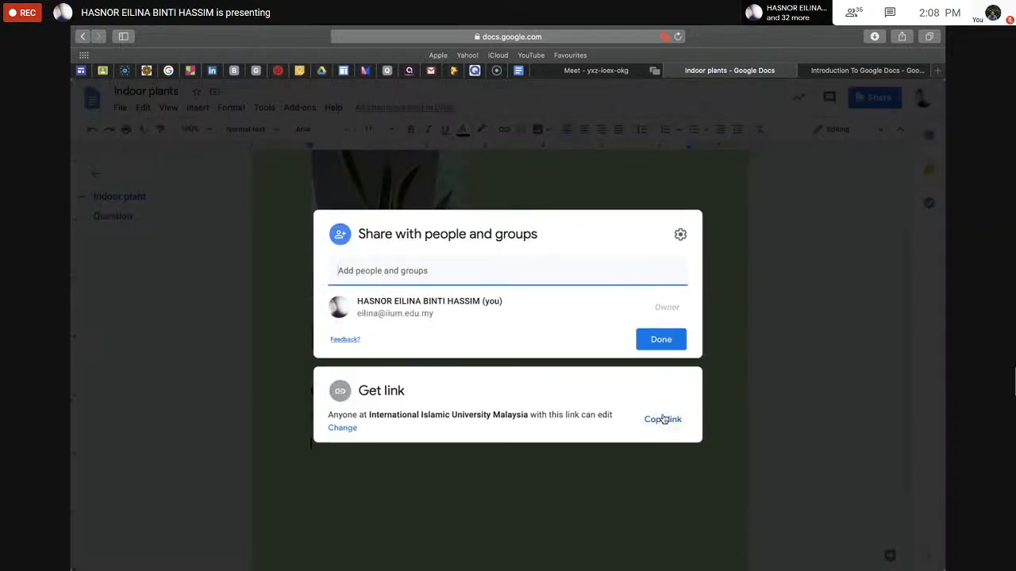
pyautogui.click(663, 419)
pyautogui.click(815, 345)
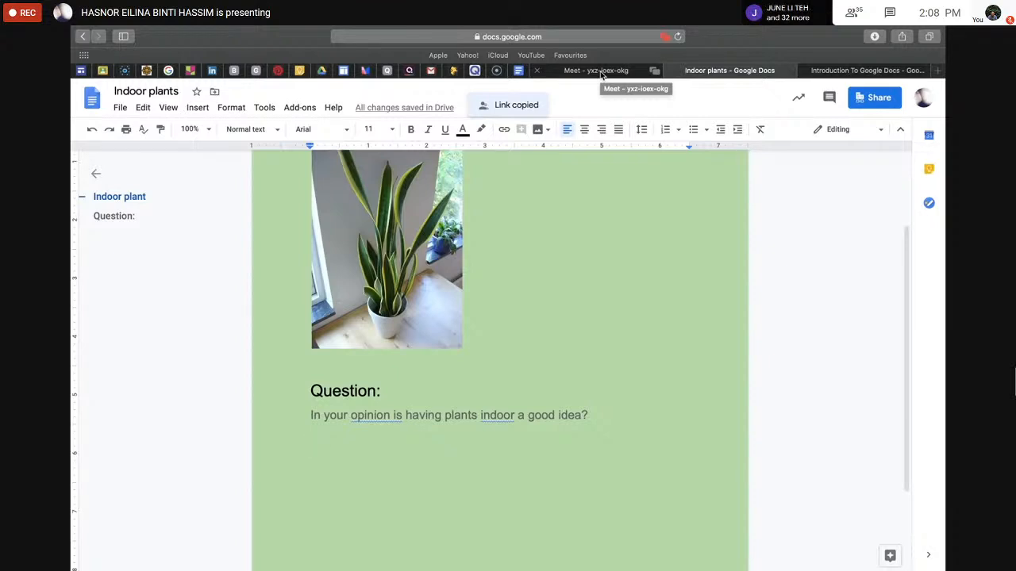
# Post the copied document link in the Google Meet chat, return to the Indoor plants document and close the meeting details
pyautogui.click(596, 70)
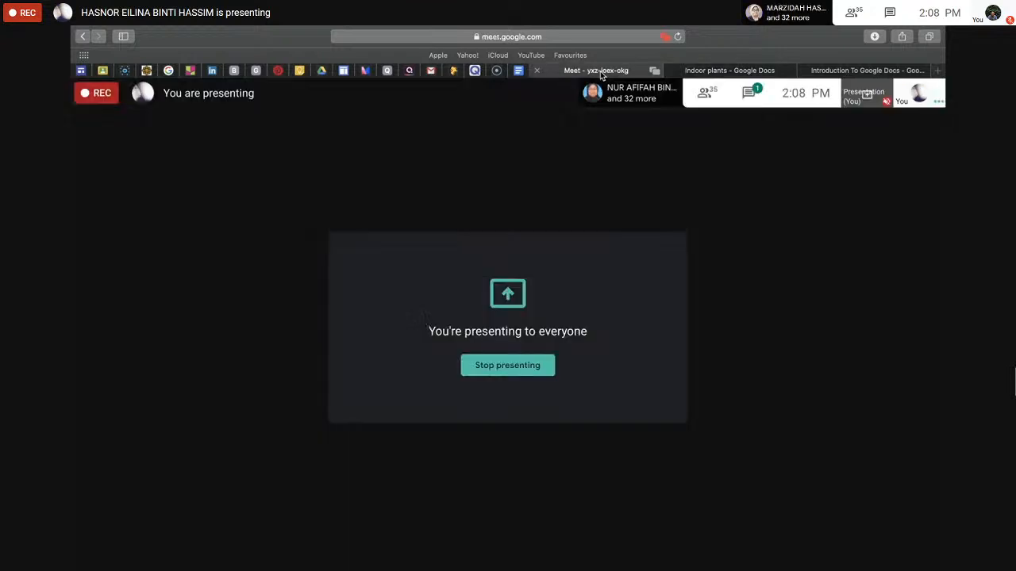
pyautogui.click(751, 93)
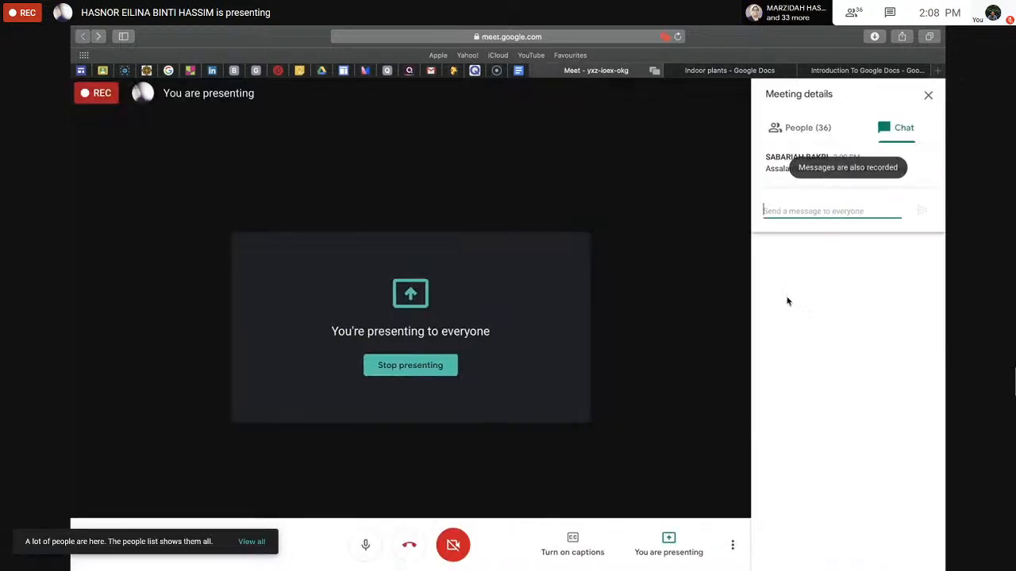
pyautogui.press('super+v')
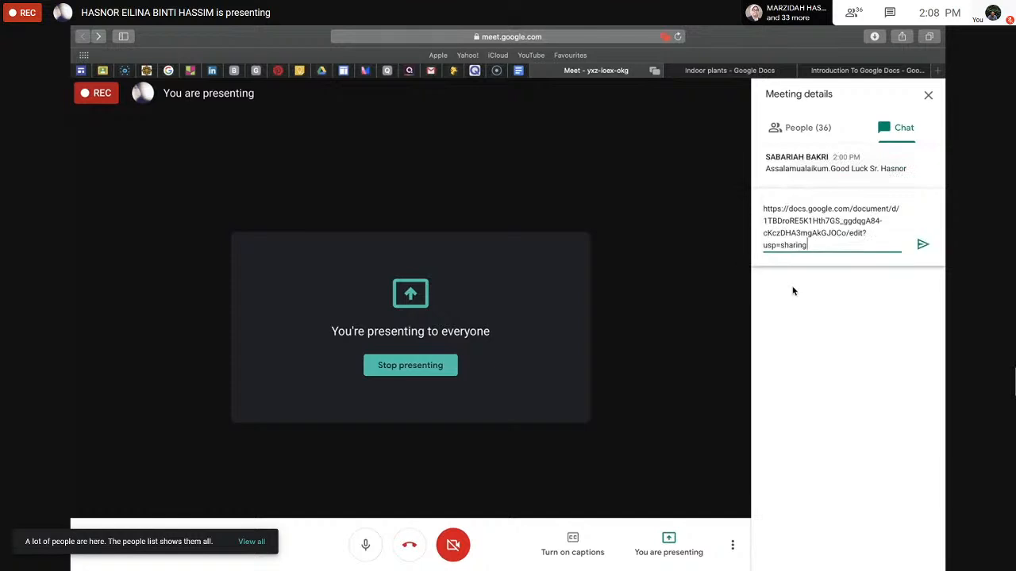
pyautogui.click(921, 245)
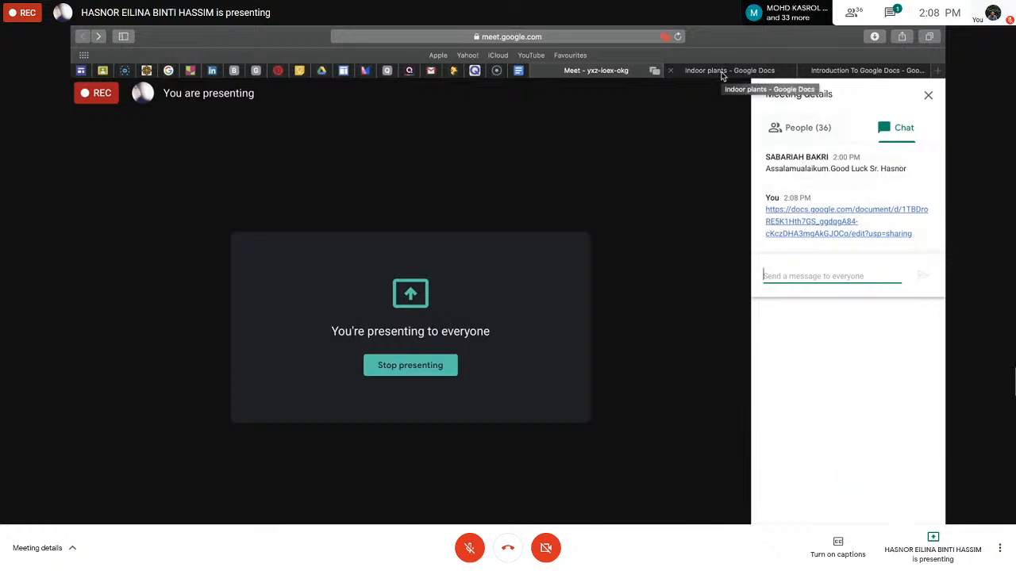
pyautogui.click(722, 73)
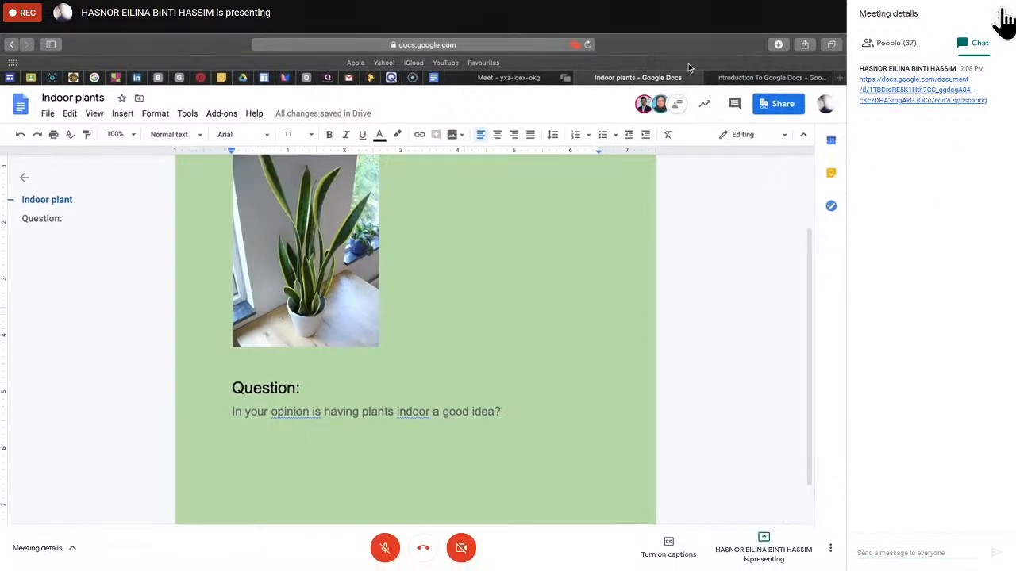
pyautogui.click(1001, 14)
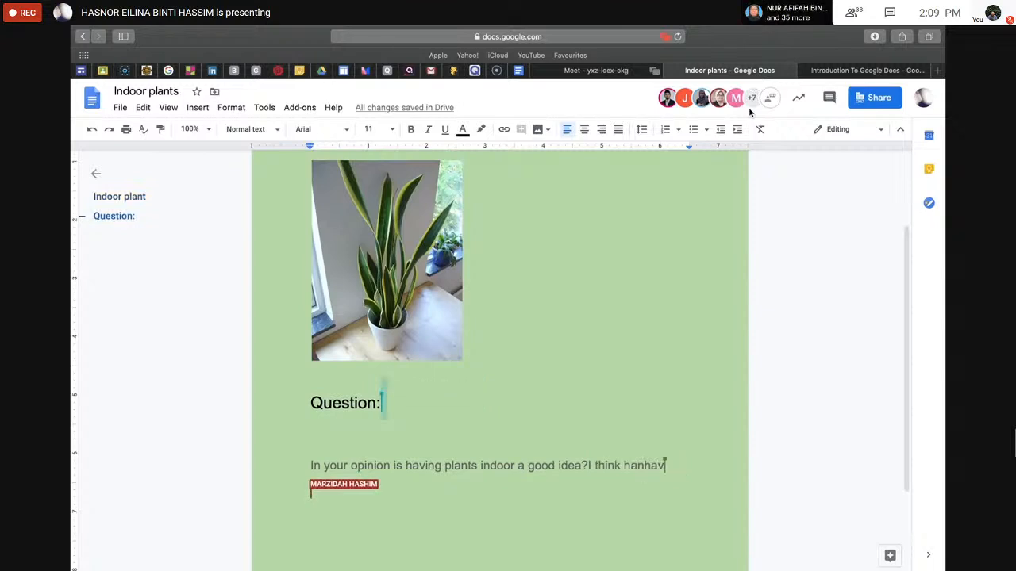
# Send the message "Do you have any questions?" to the collaborators in the document's chat
pyautogui.scroll(1, 851, 249)
pyautogui.scroll(-3, 851, 249)
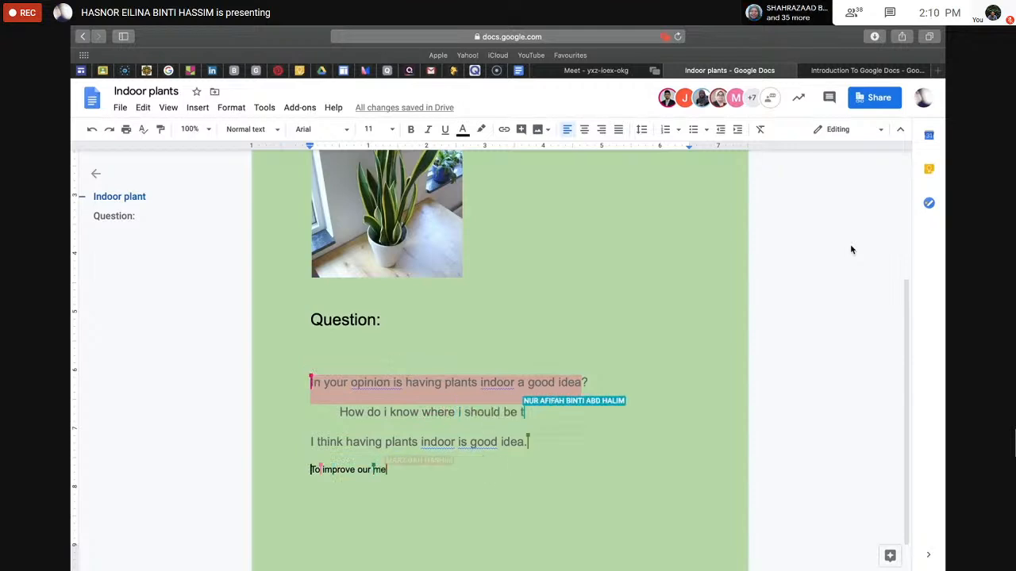
pyautogui.scroll(-1, 851, 249)
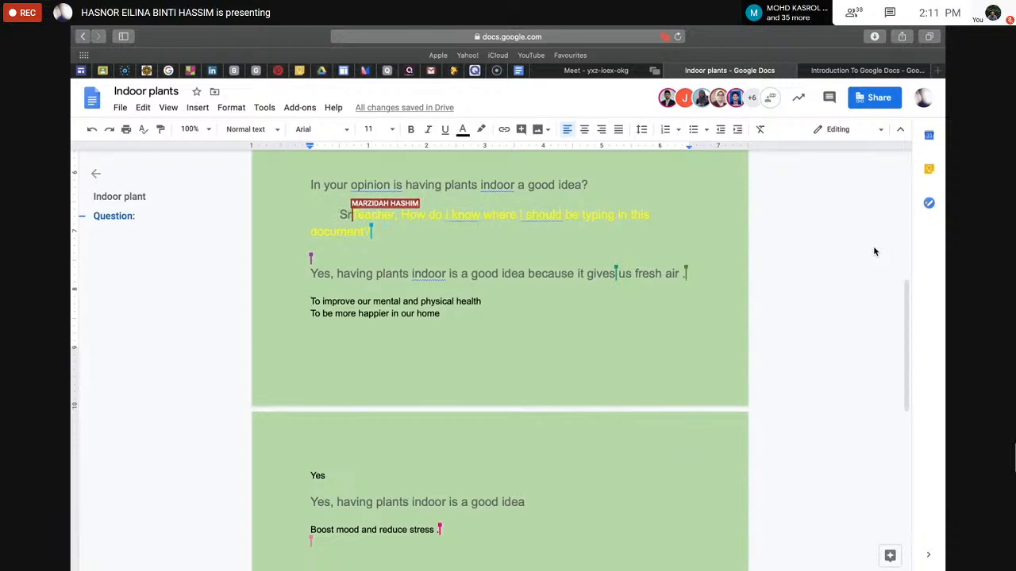
pyautogui.click(828, 99)
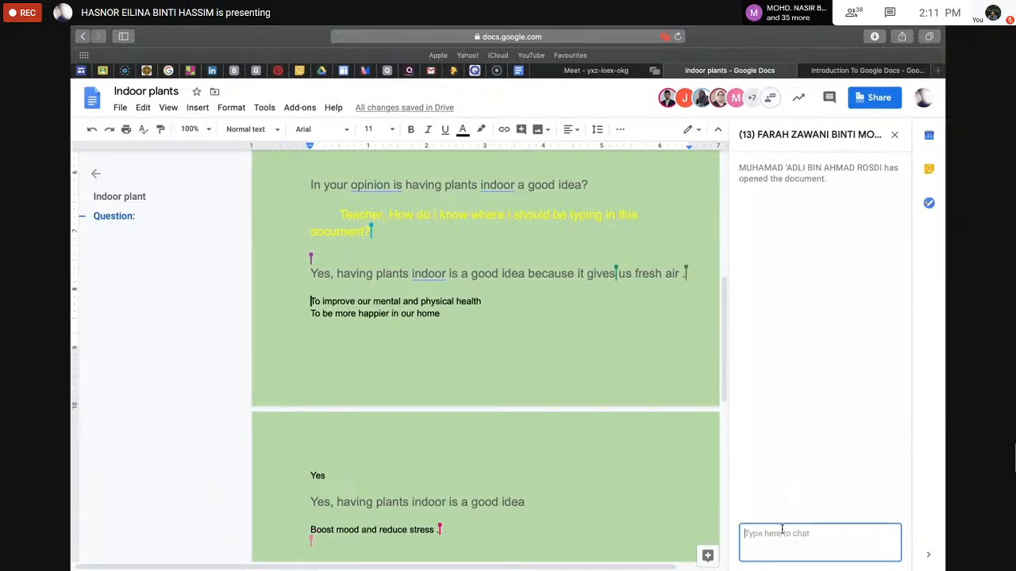
pyautogui.write('D')
pyautogui.press('BackSpace')
pyautogui.write('Do you g=')
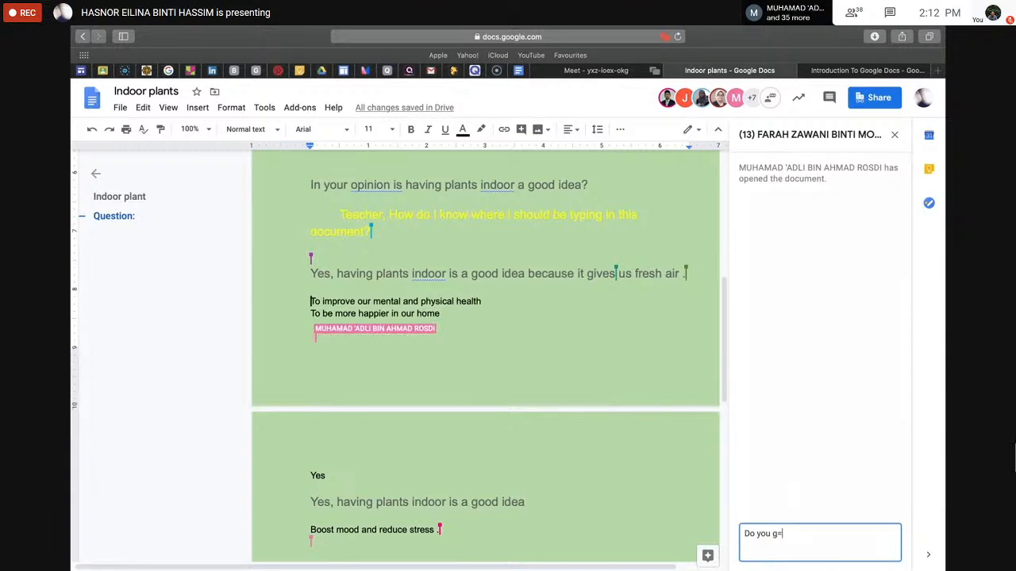
pyautogui.press('BackSpace')
pyautogui.press('BackSpace')
pyautogui.write('have any questions?')
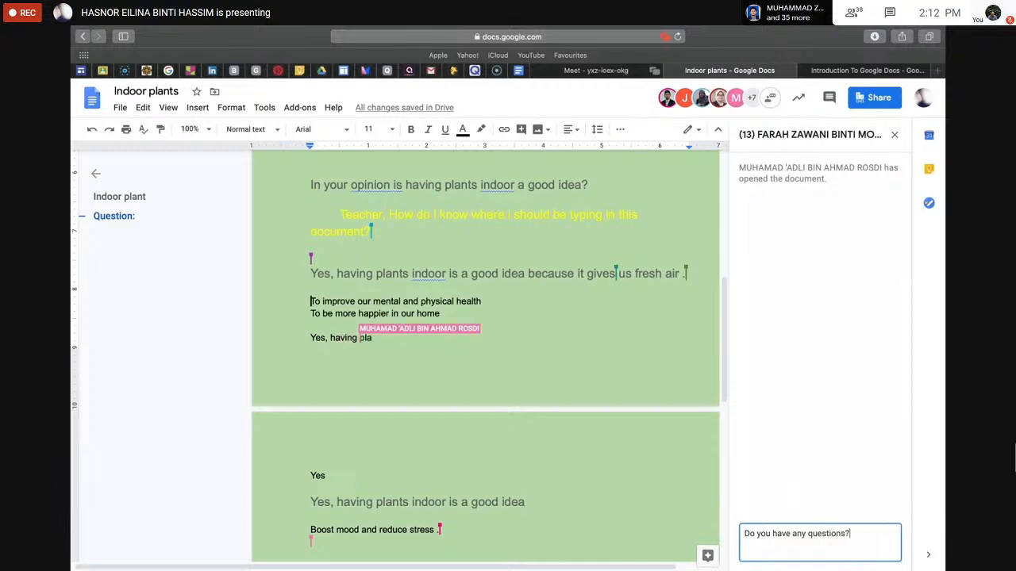
pyautogui.press('Return')
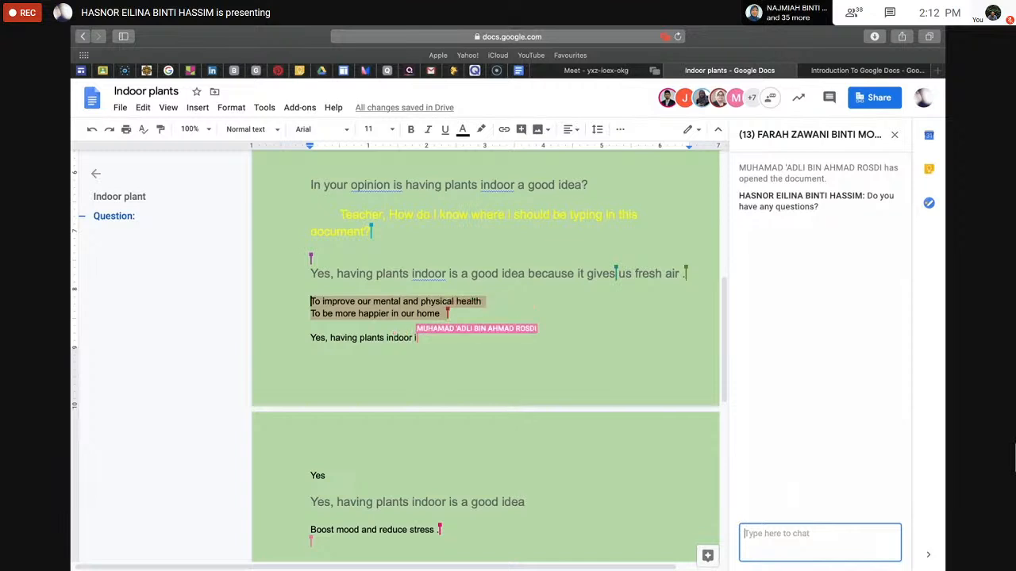
pyautogui.press('XF86AudioRaiseVolume')
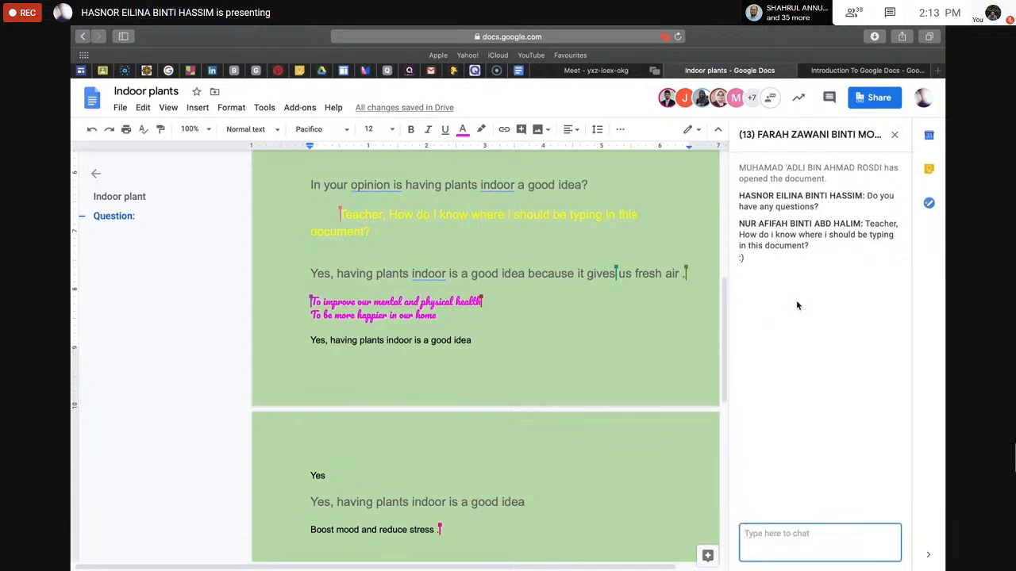
# Open the document's version history and name the current version "Attendance 9/6/2020 2p.m."
pyautogui.click(442, 108)
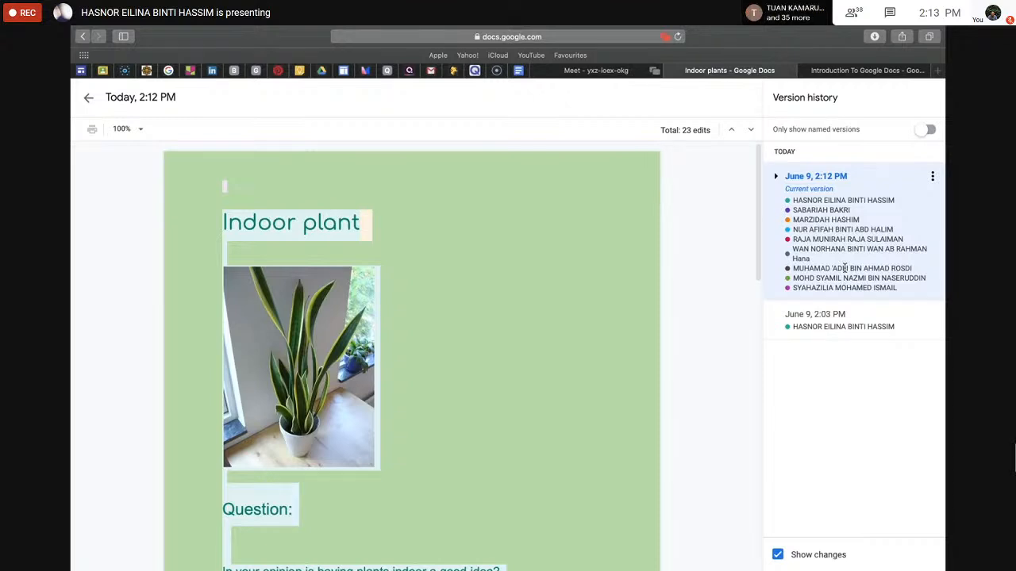
pyautogui.click(847, 176)
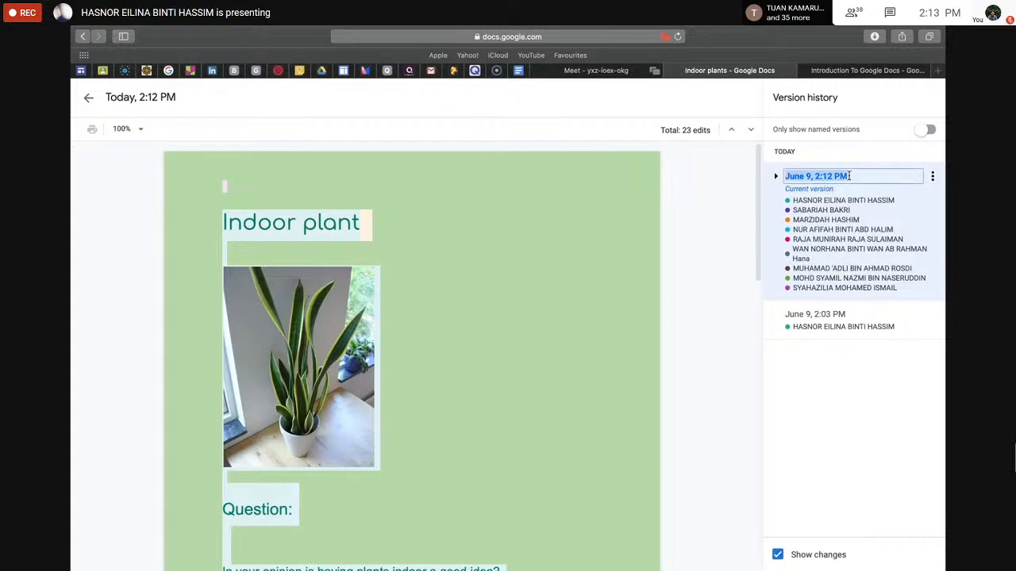
pyautogui.write('Attendance 9')
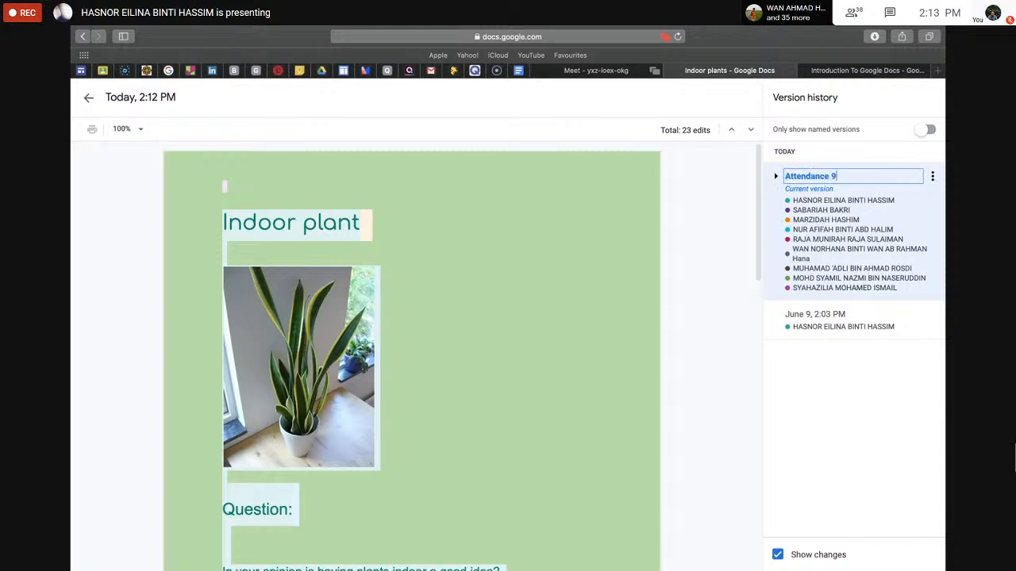
pyautogui.write('/6/2020')
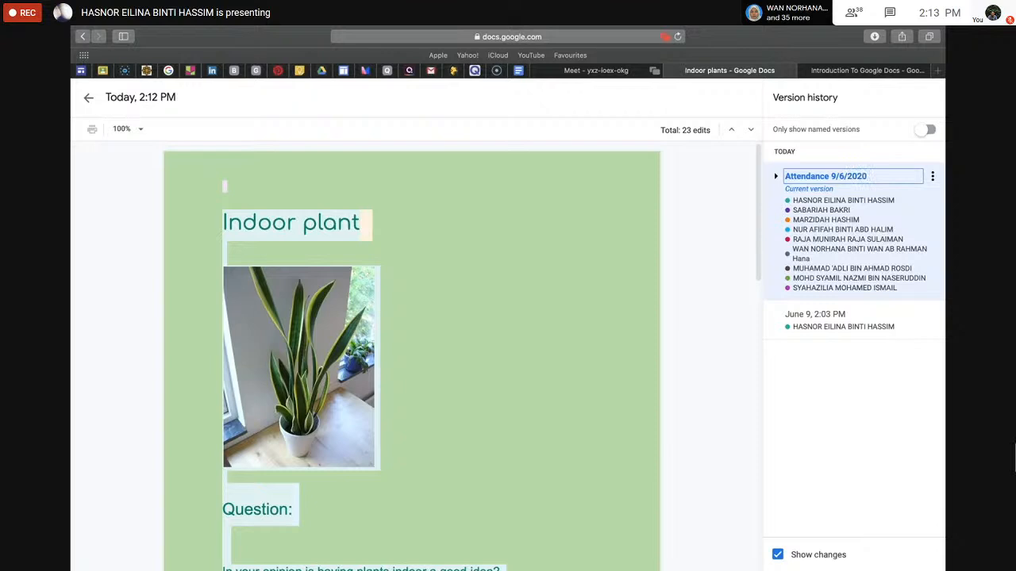
pyautogui.write(' 2p.m.')
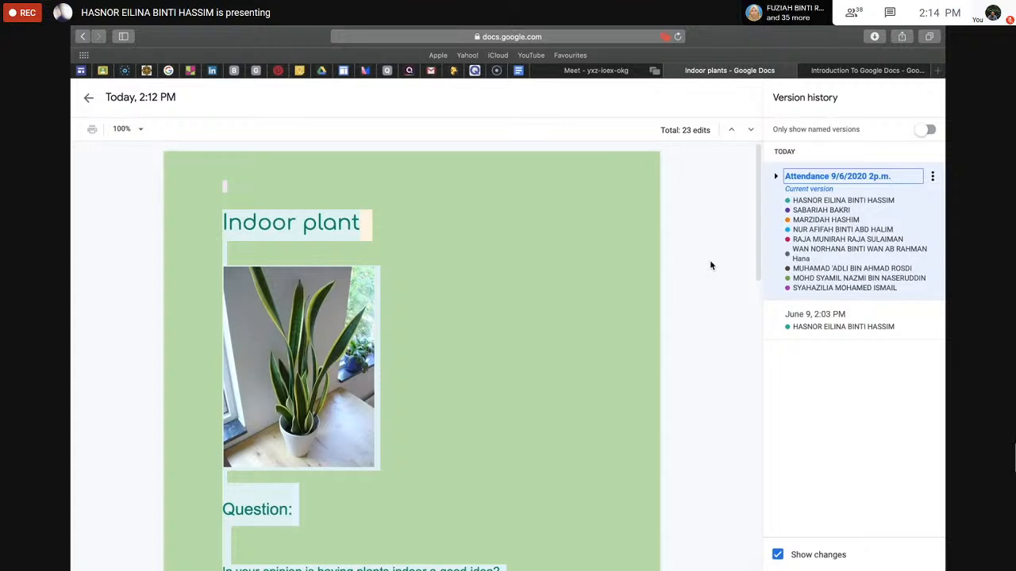
# Review the collaborators' highlighted answers throughout the attendance version of the document
pyautogui.scroll(-4, 654, 281)
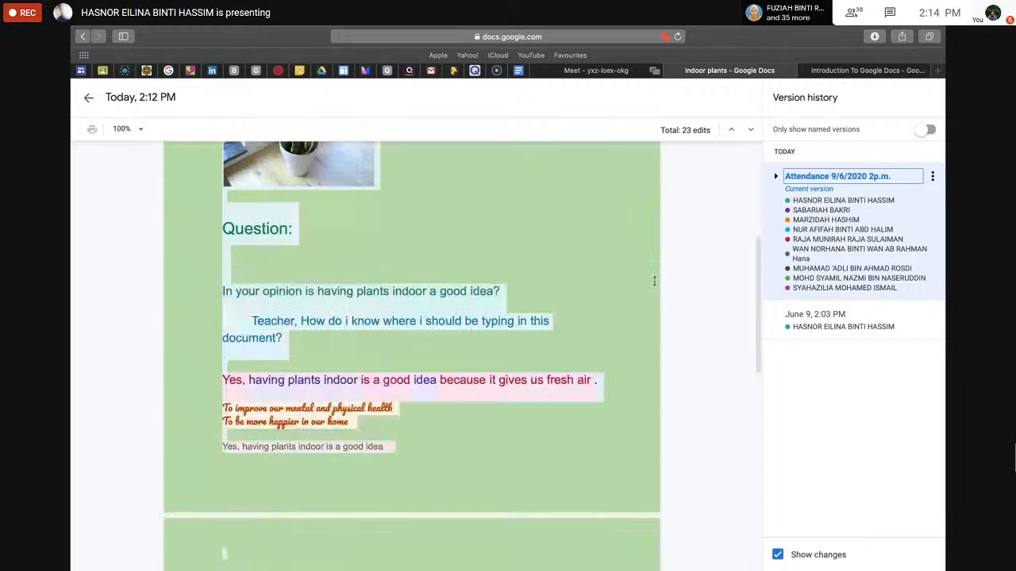
pyautogui.scroll(-4, 654, 281)
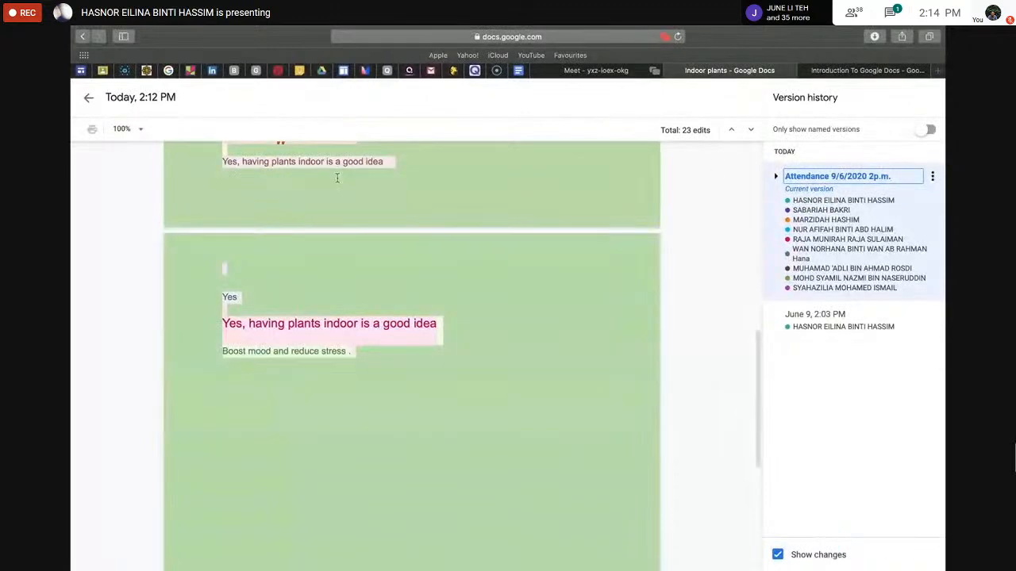
pyautogui.scroll(5, 336, 177)
# Return to the Docs home page, reload it and reopen the Indoor plants document
pyautogui.click(82, 36)
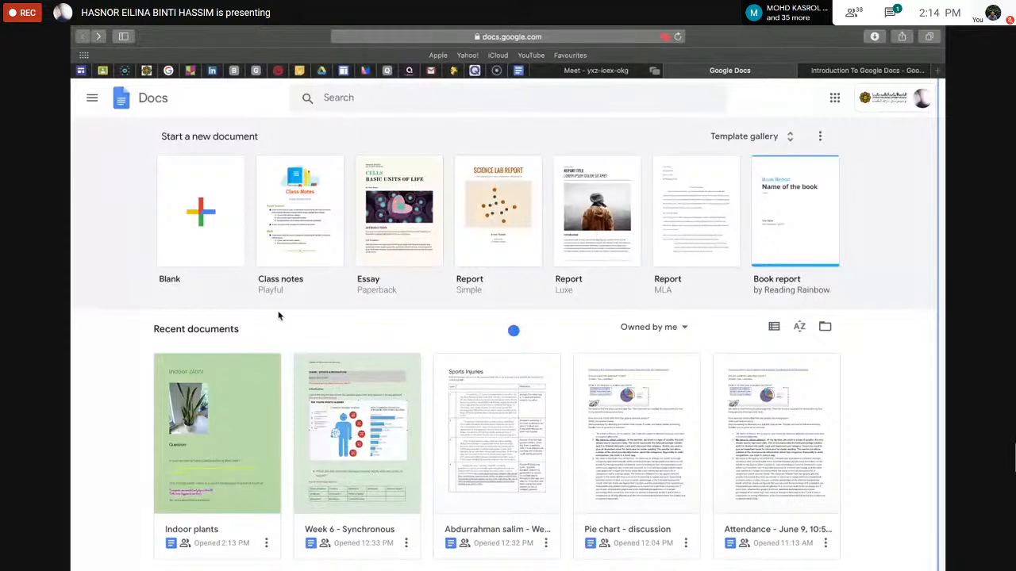
pyautogui.click(677, 37)
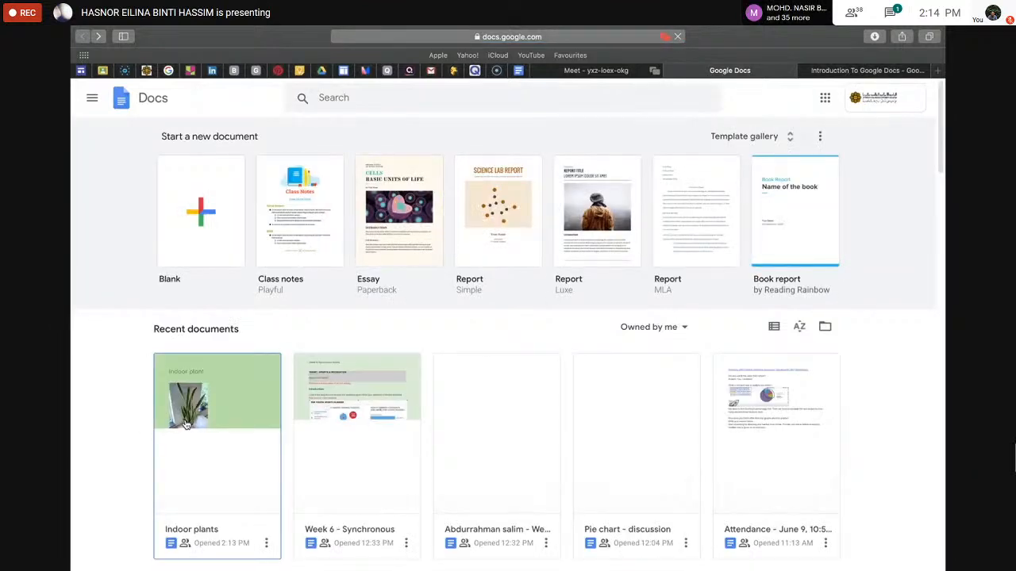
pyautogui.click(222, 466)
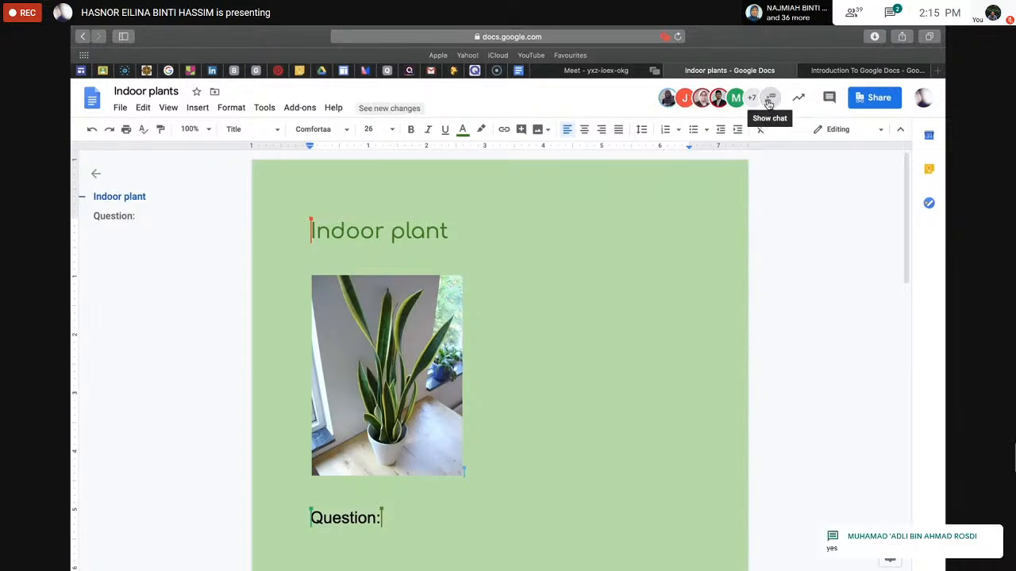
# Show the document's chat and, with the cursor in the yellow question, switch the document to Suggesting mode
pyautogui.click(768, 102)
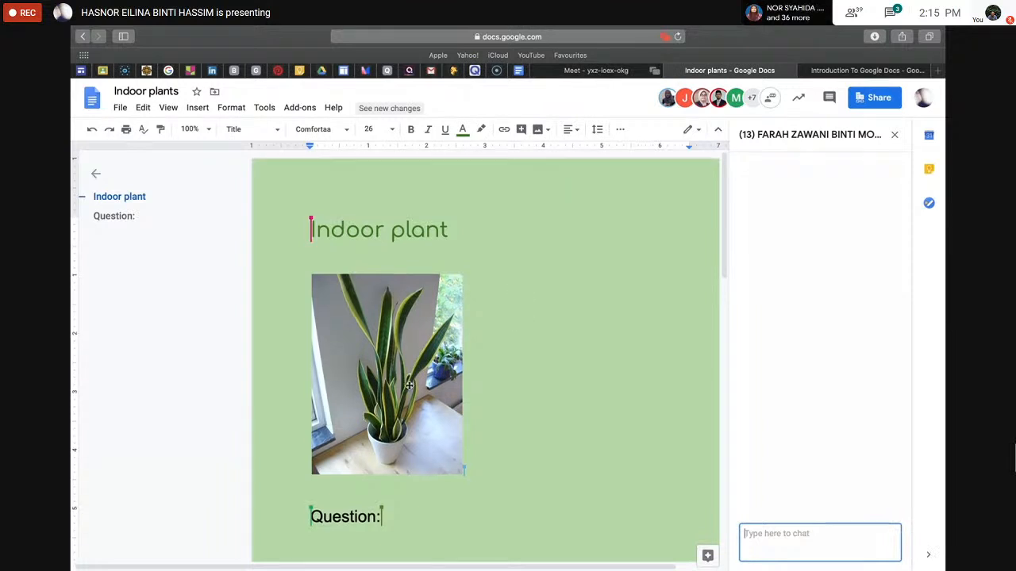
pyautogui.scroll(-5, 409, 386)
pyautogui.scroll(-1, 409, 386)
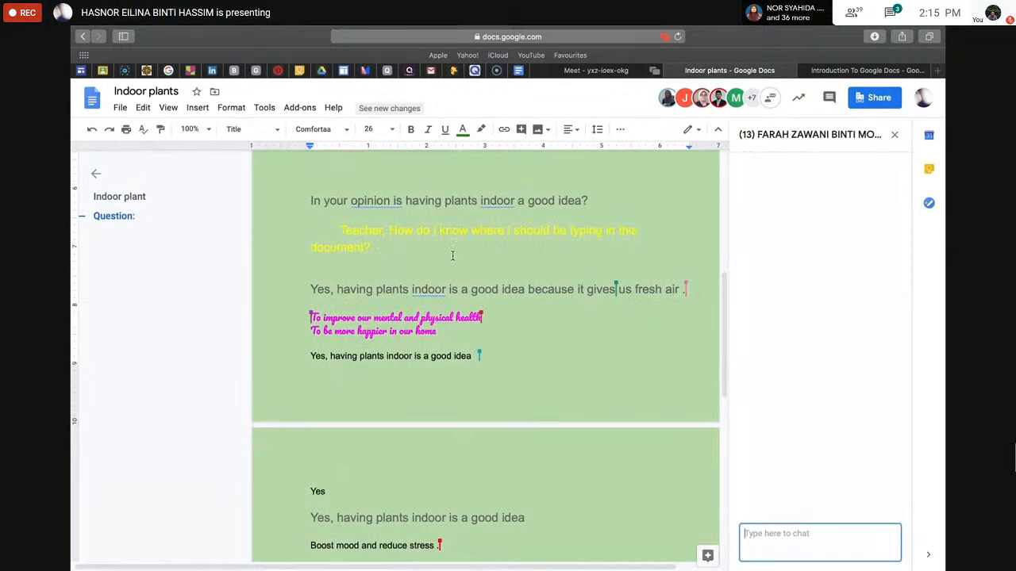
pyautogui.click(512, 230)
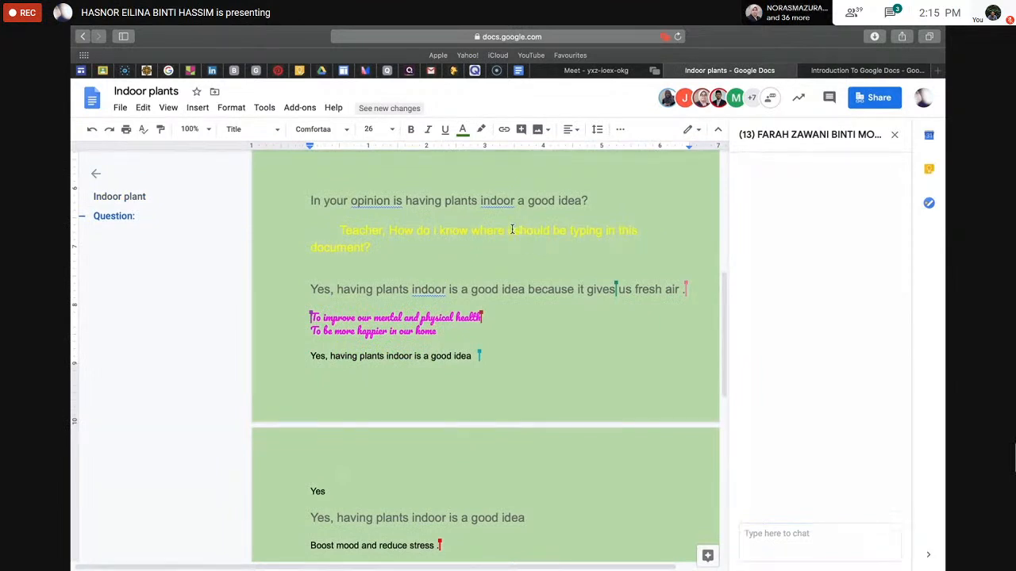
pyautogui.click(512, 229)
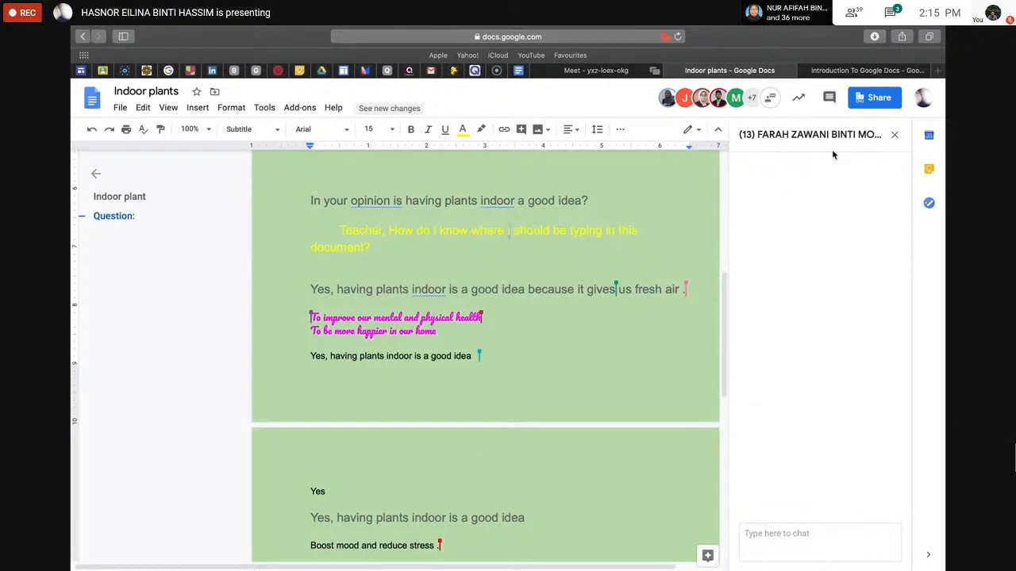
pyautogui.click(698, 130)
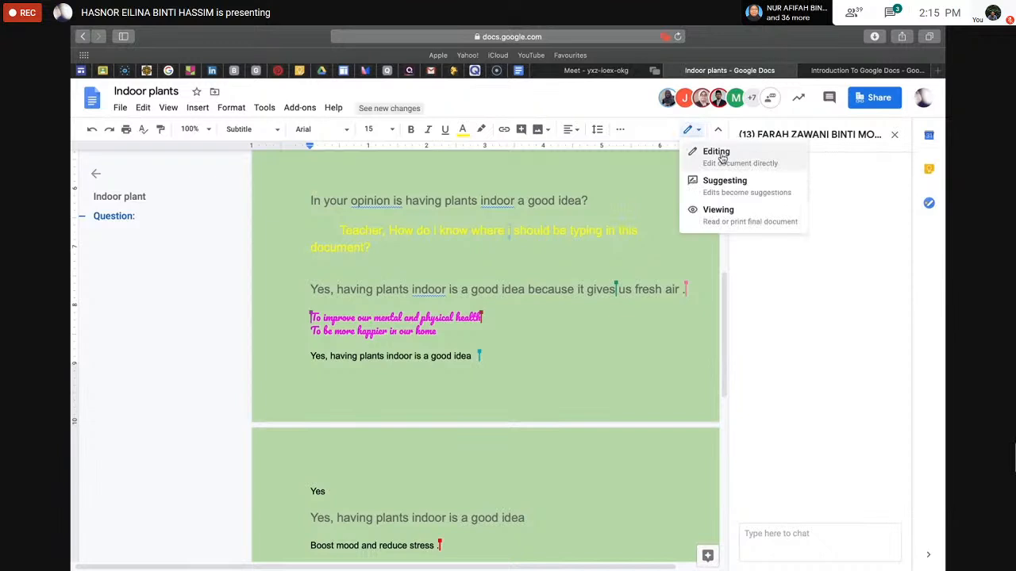
pyautogui.click(718, 185)
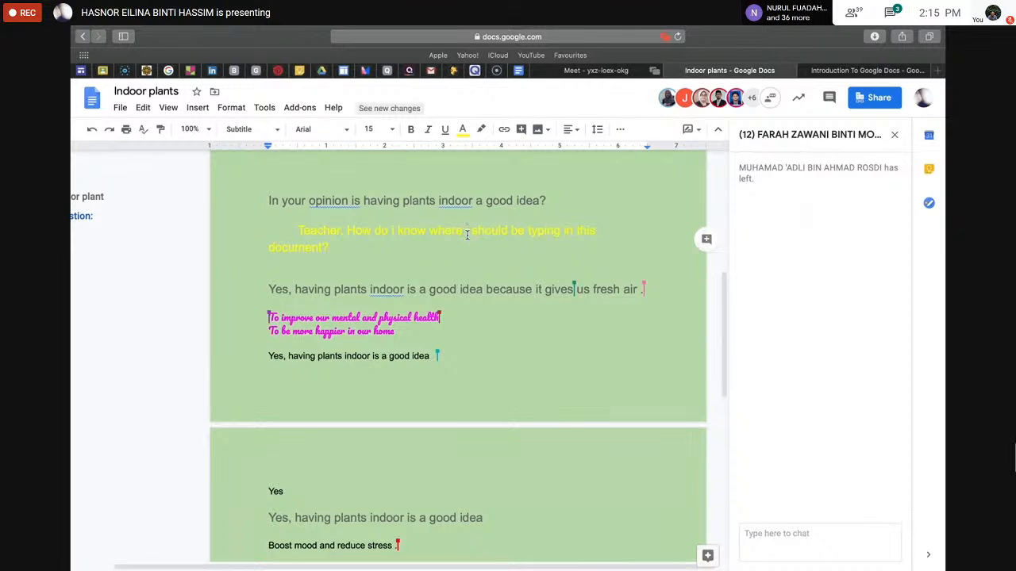
# Post the comment "I" on the yellow question, close the chat and resolve the comment
pyautogui.click(705, 240)
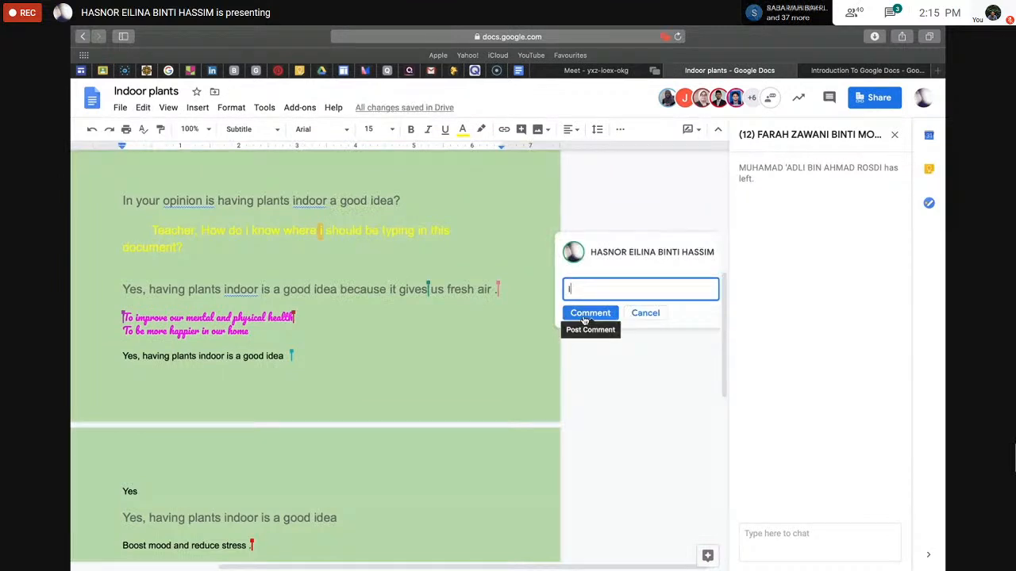
pyautogui.click(581, 313)
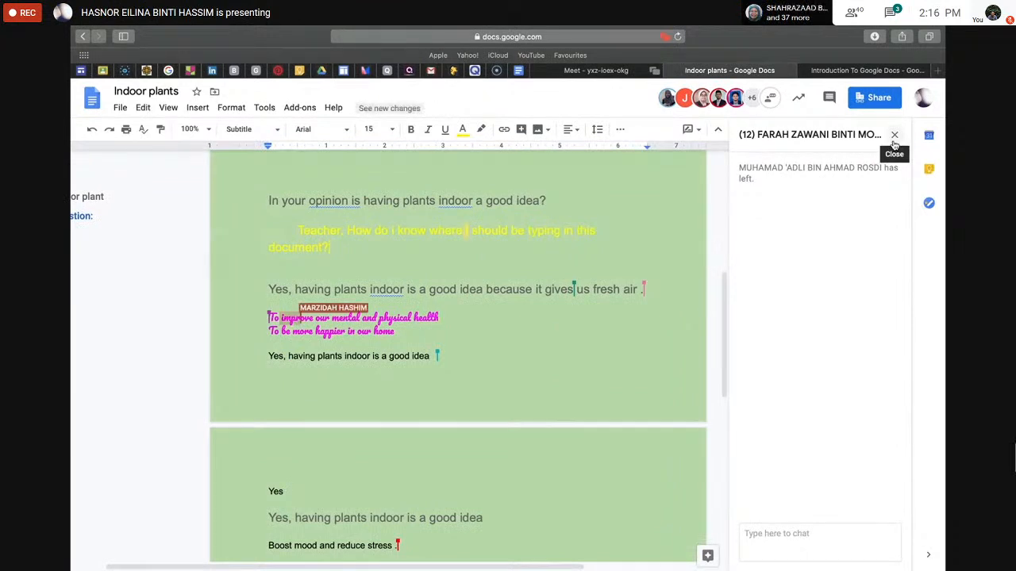
pyautogui.click(894, 134)
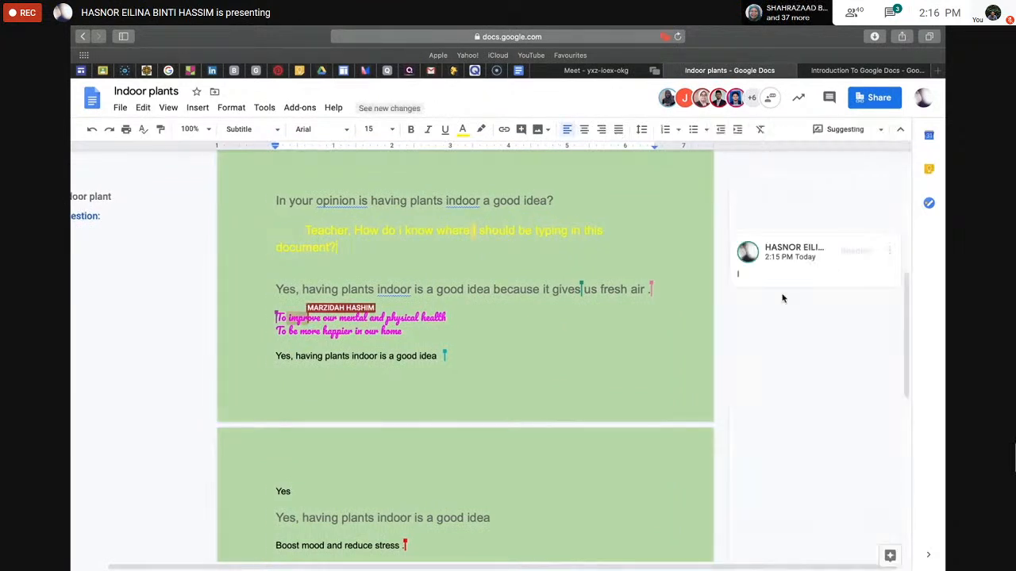
pyautogui.click(856, 252)
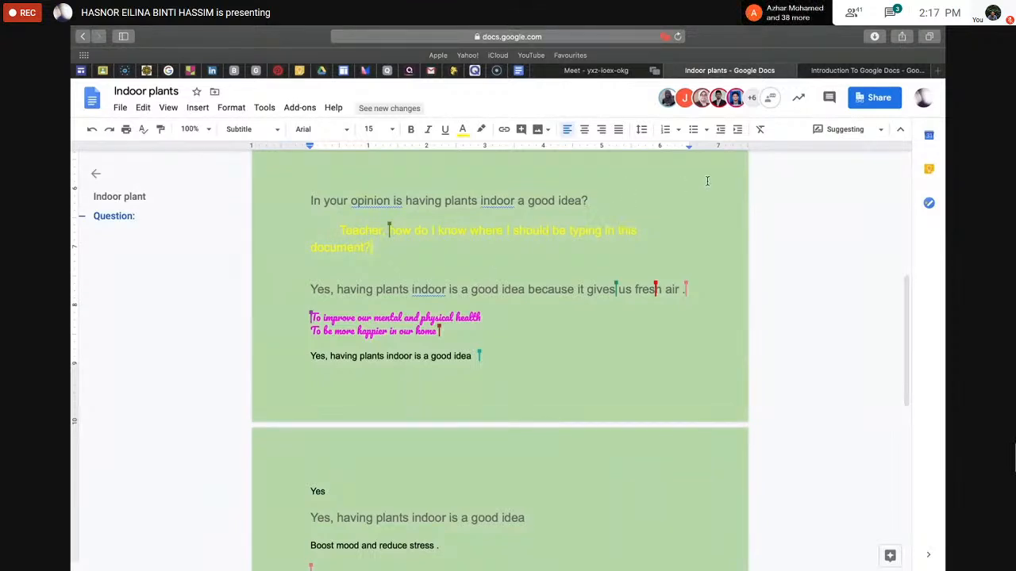
# Consult the Introduction To Google Docs slides and insert a table of four columns and three rows below the last answer in Indoor plants
pyautogui.click(830, 71)
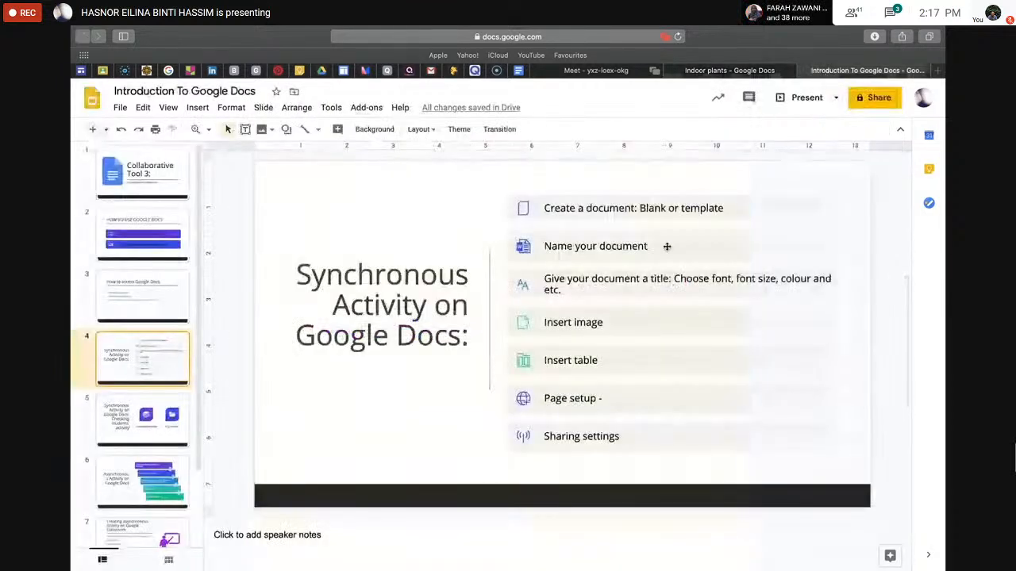
pyautogui.click(707, 72)
pyautogui.scroll(-5, 506, 426)
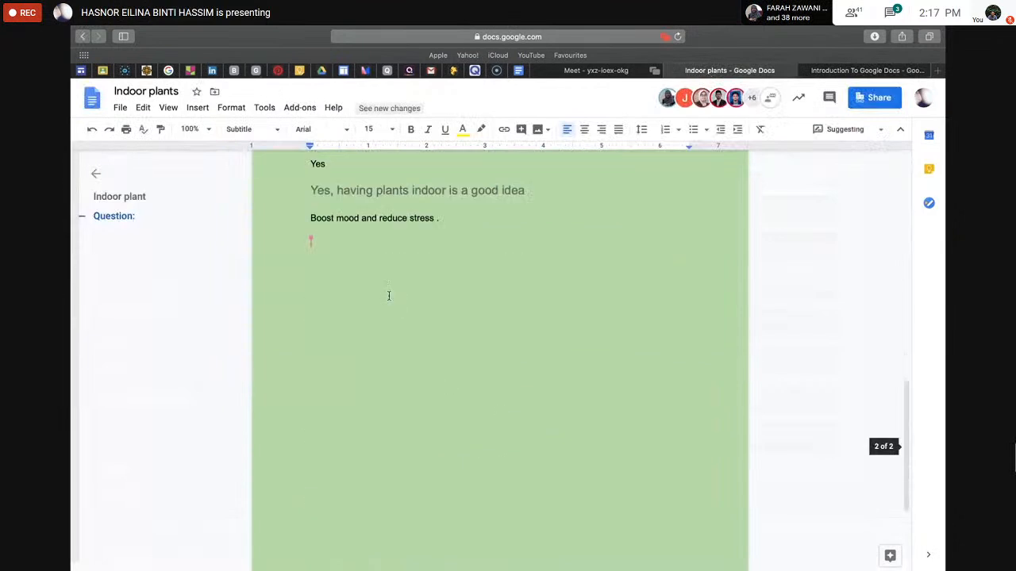
pyautogui.click(334, 250)
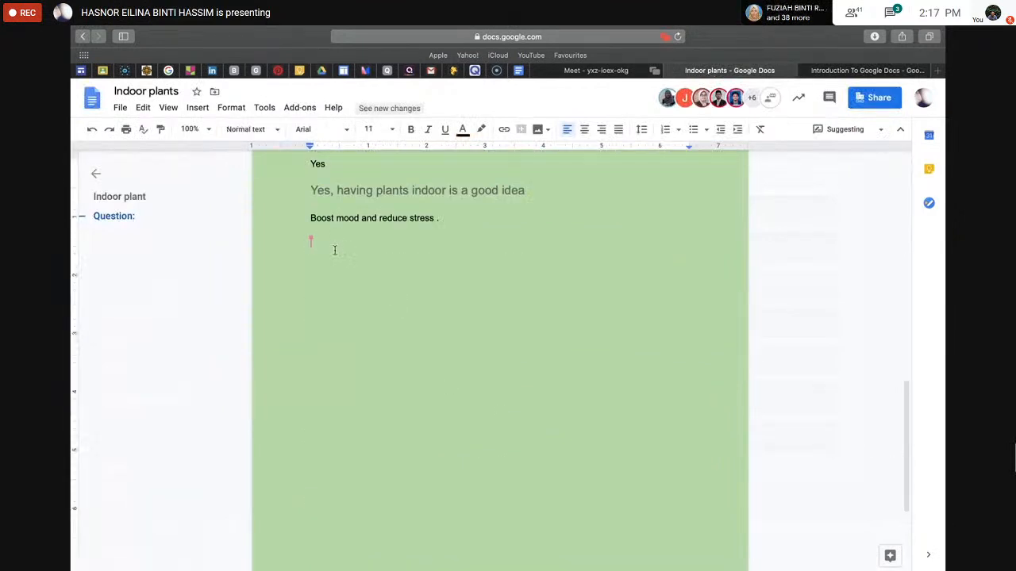
pyautogui.click(198, 111)
pyautogui.moveTo(224, 154)
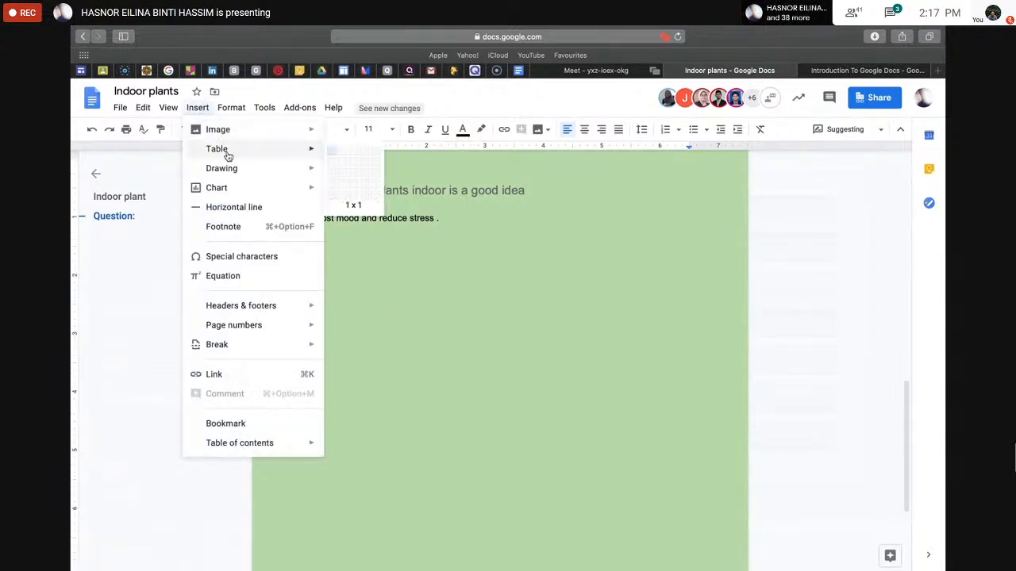
pyautogui.click(365, 178)
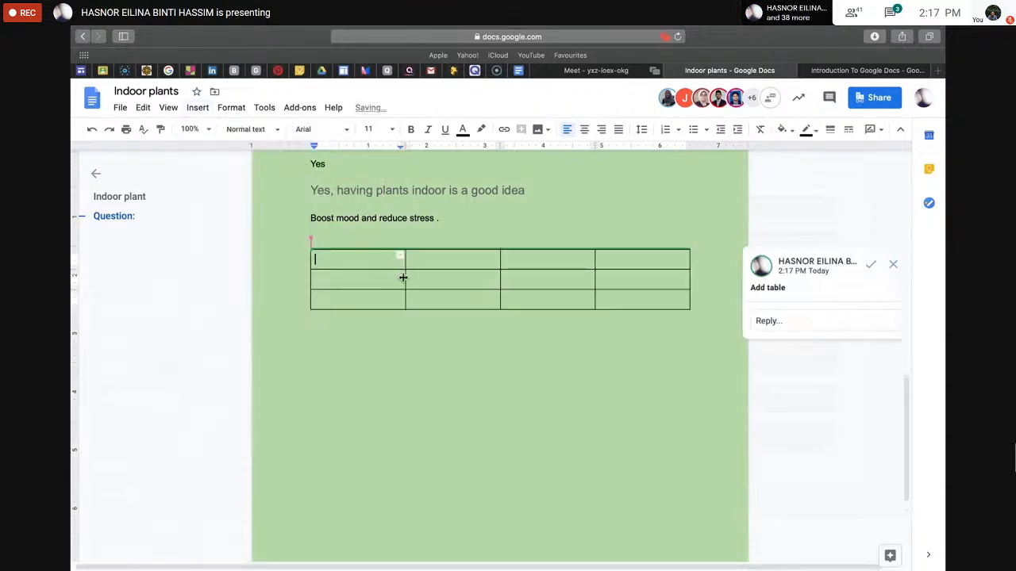
# Add blank lines above the table and write the instruction "One box for each students" there
pyautogui.click(389, 235)
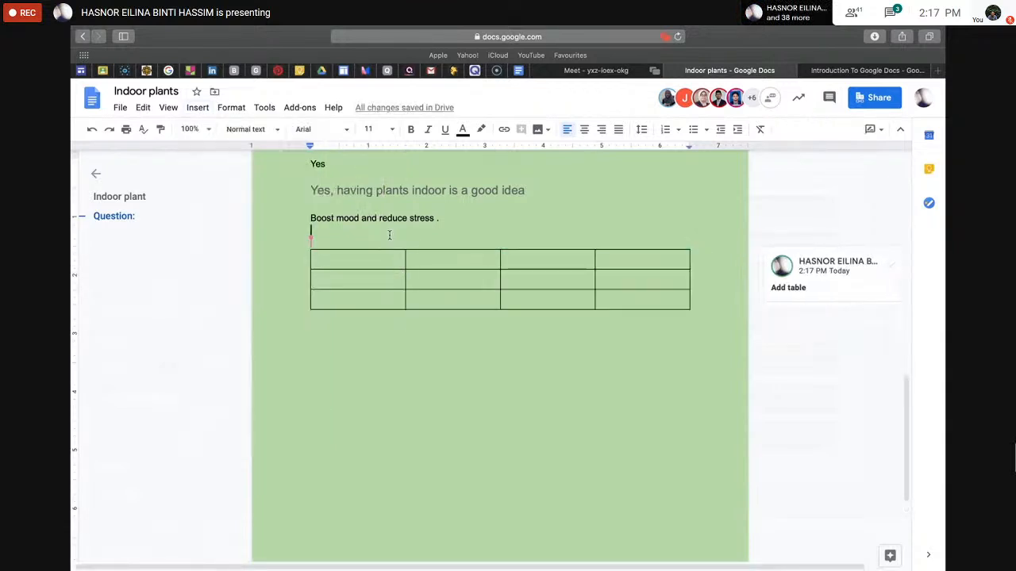
pyautogui.press('Return')
pyautogui.press('Return')
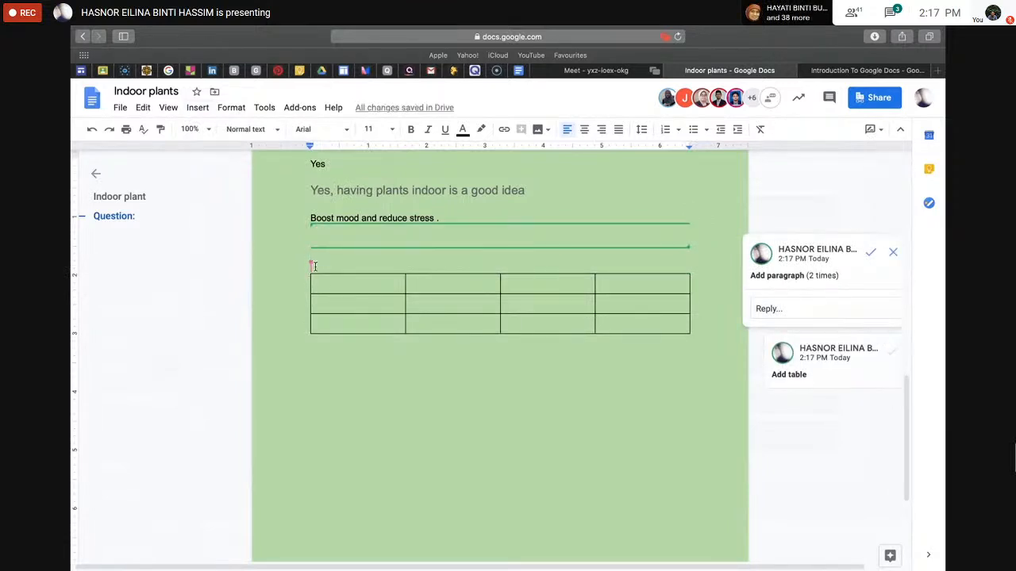
pyautogui.write('One ')
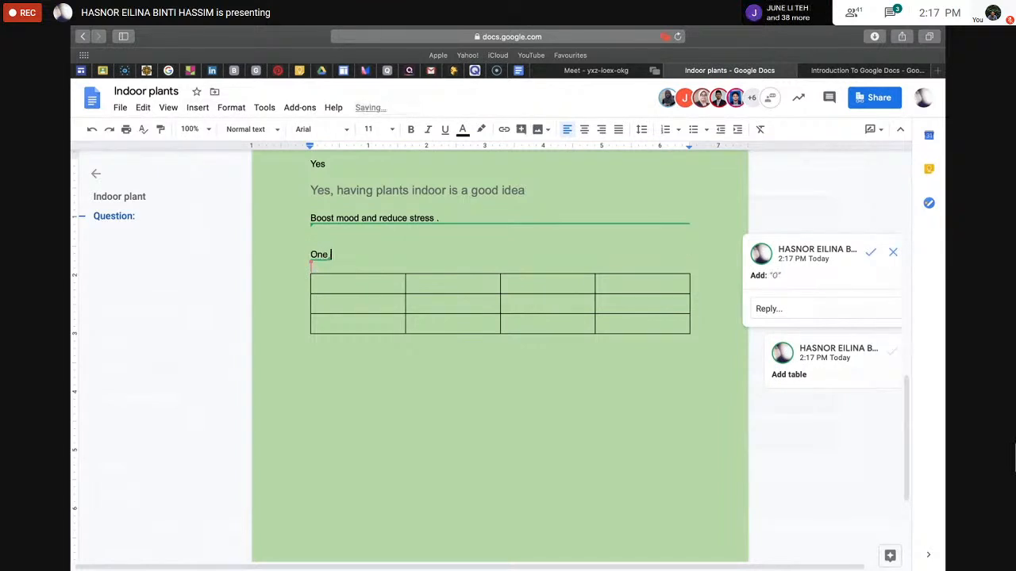
pyautogui.write('box f')
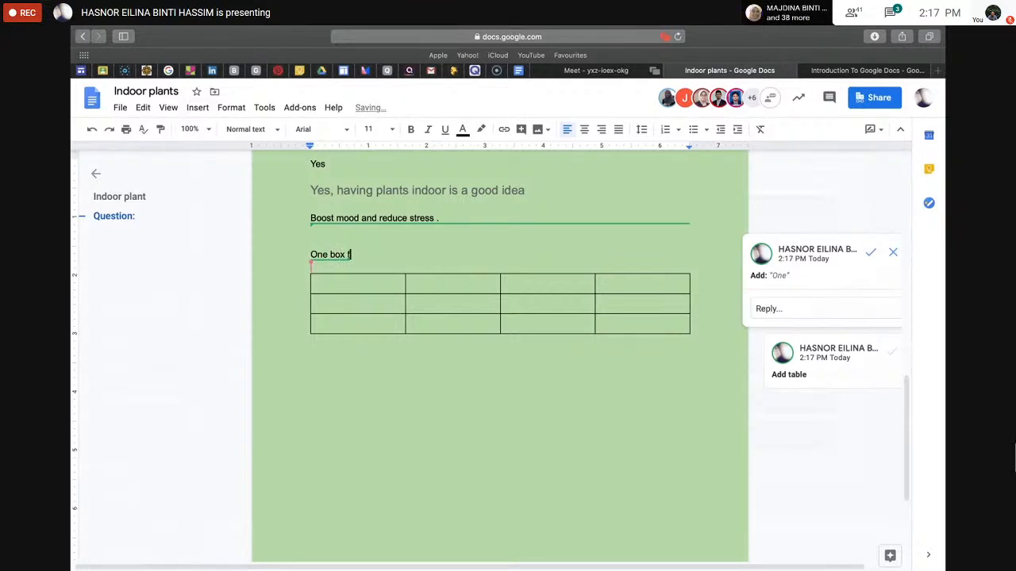
pyautogui.write('or each students')
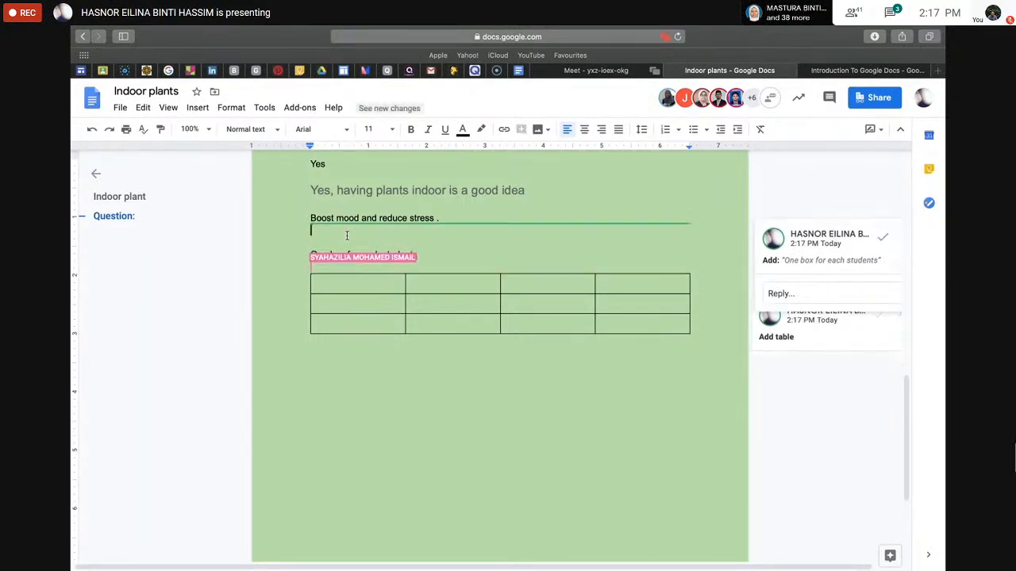
# Move the instruction above the table down two lines and enclose it in parentheses
pyautogui.click(308, 254)
pyautogui.press('Return')
pyautogui.press('Return')
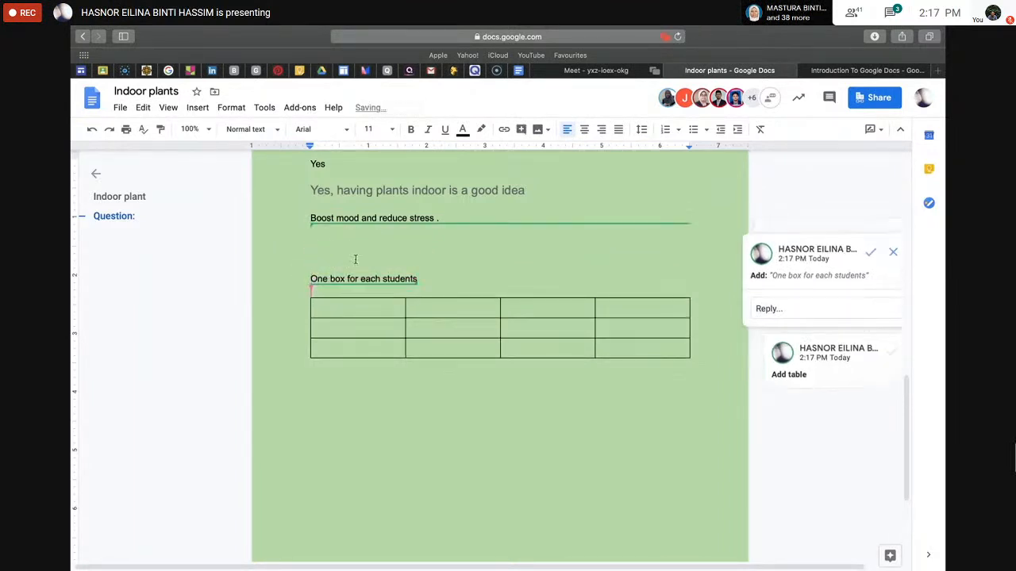
pyautogui.write('(')
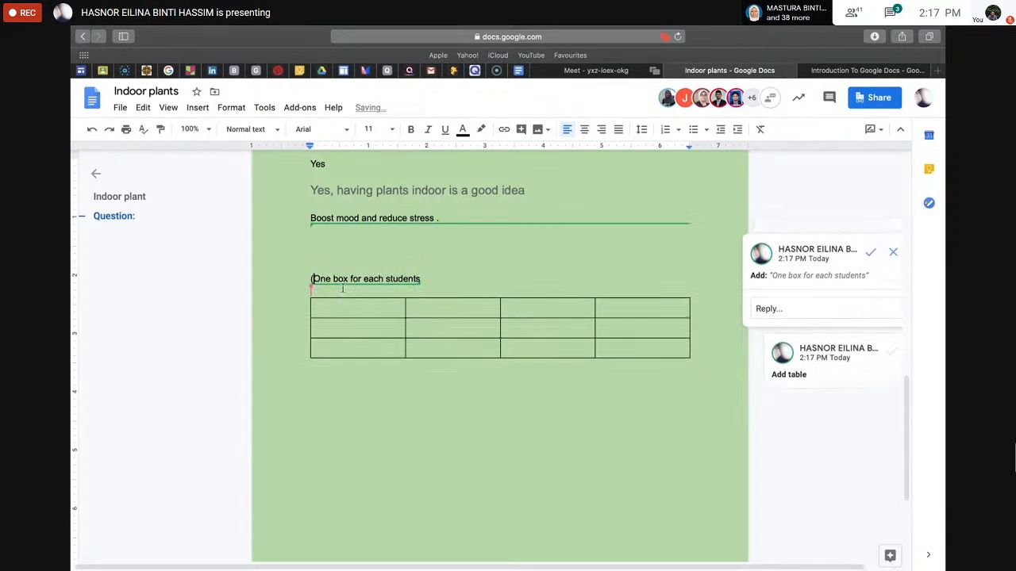
pyautogui.click(425, 279)
pyautogui.write(')')
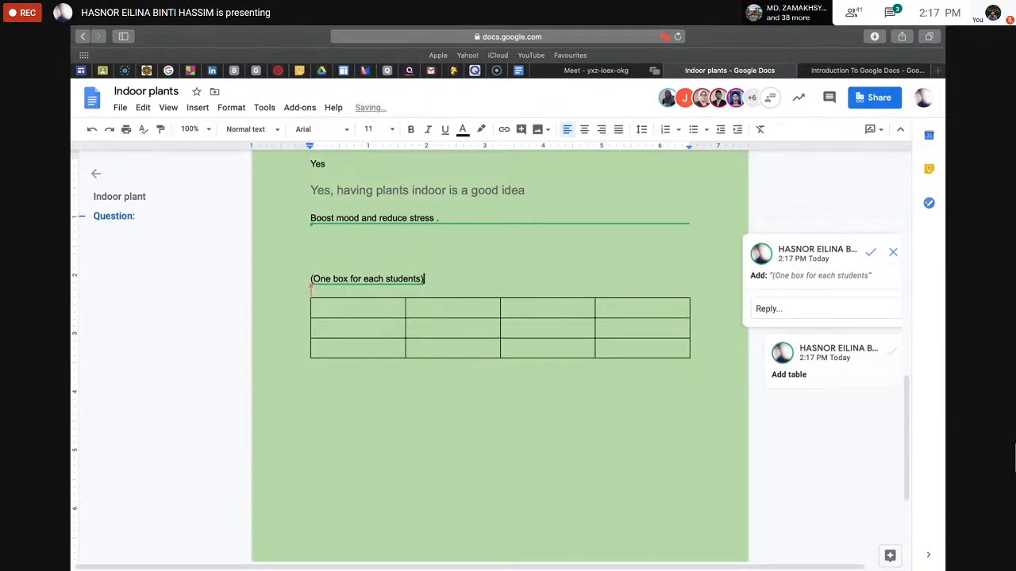
# Add the question "What plants do you like the most:" above the instruction and correct "students" to "student" in the instruction
pyautogui.click(314, 262)
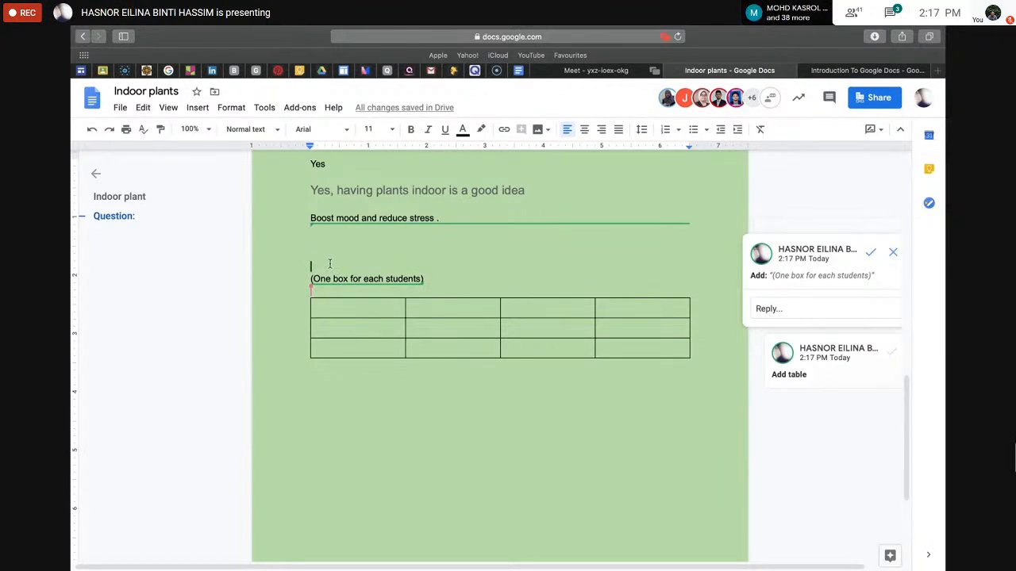
pyautogui.write('What p')
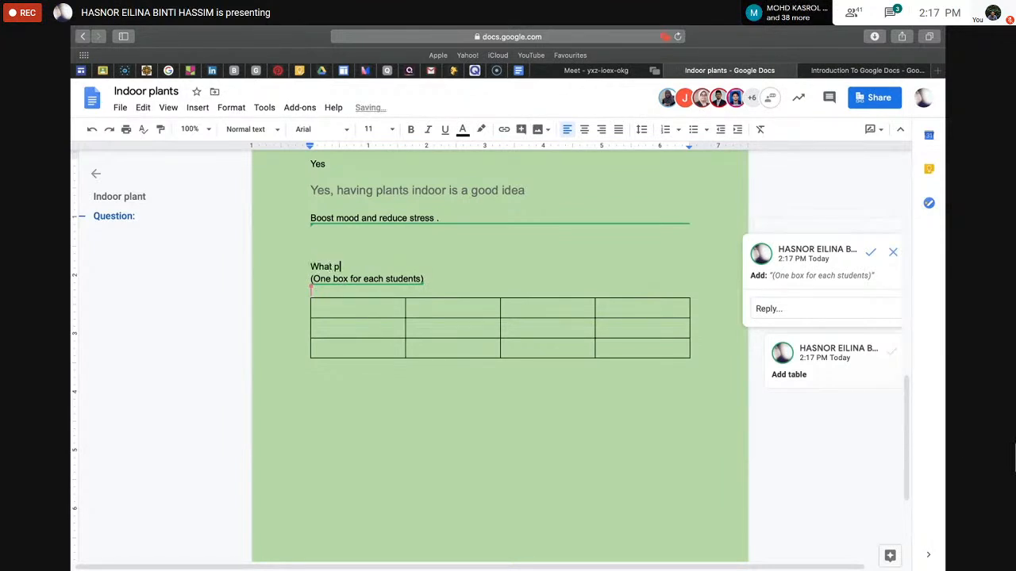
pyautogui.write('lants do you like the most:')
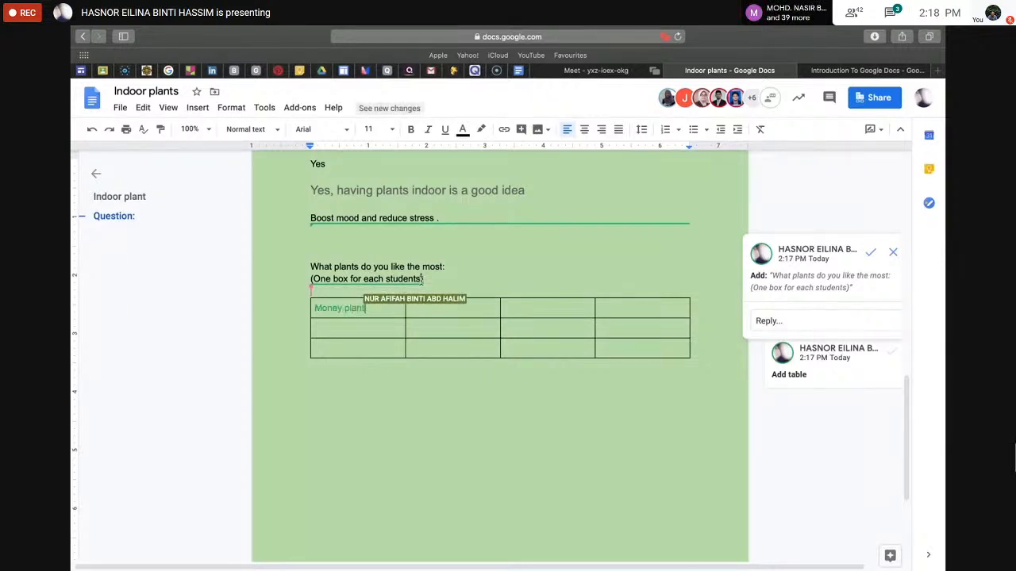
pyautogui.click(421, 280)
pyautogui.press('BackSpace')
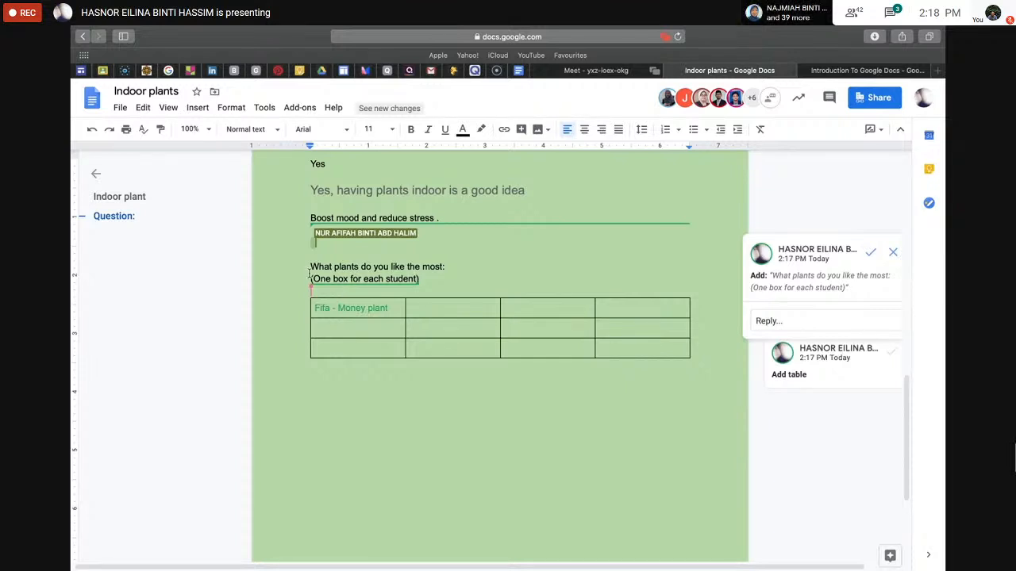
# Apply the Heading 2 style to the plant question and the instruction line above the table
pyautogui.moveTo(309, 267); pyautogui.dragTo(446, 273)
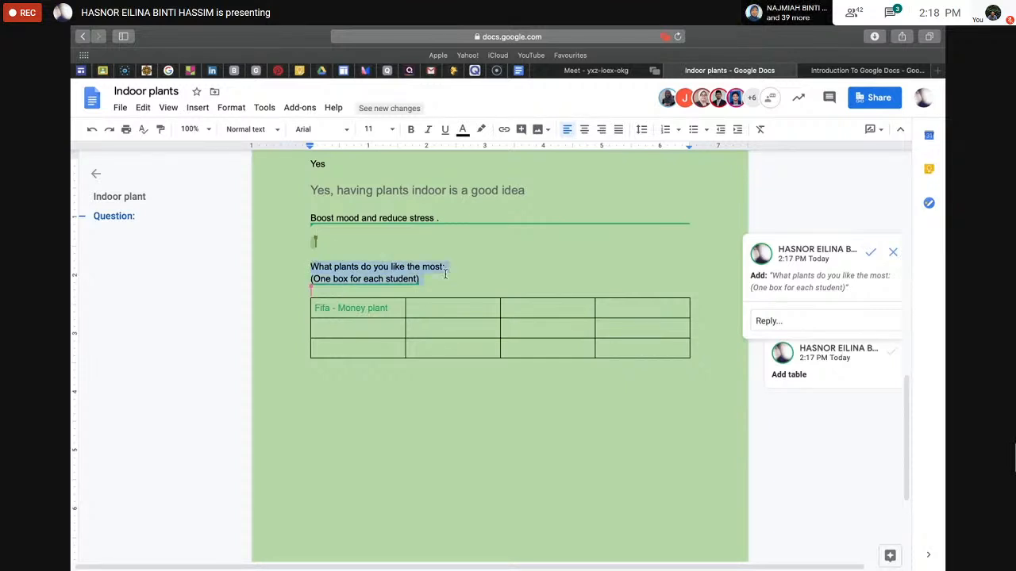
pyautogui.click(274, 129)
pyautogui.click(277, 305)
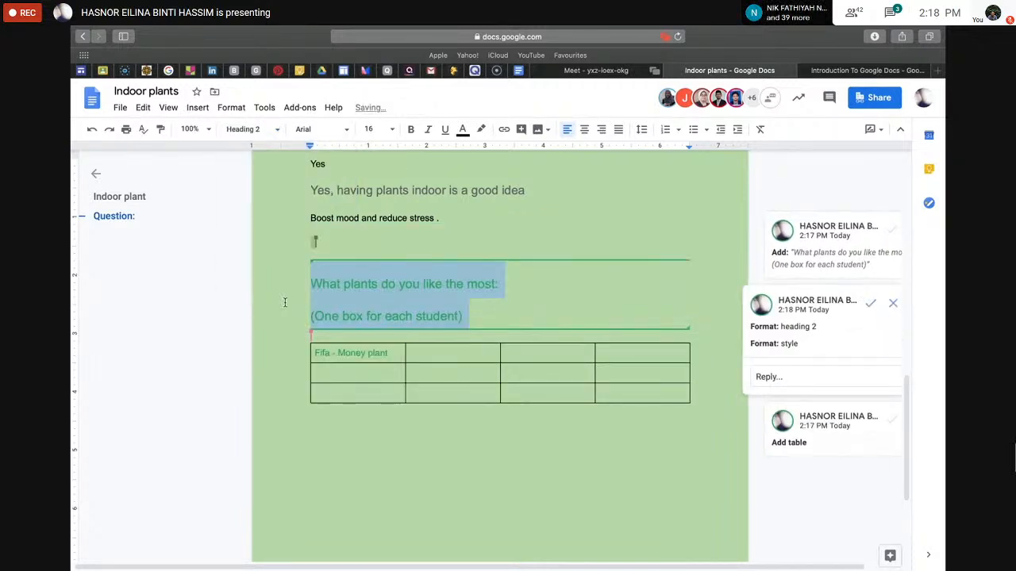
pyautogui.click(142, 248)
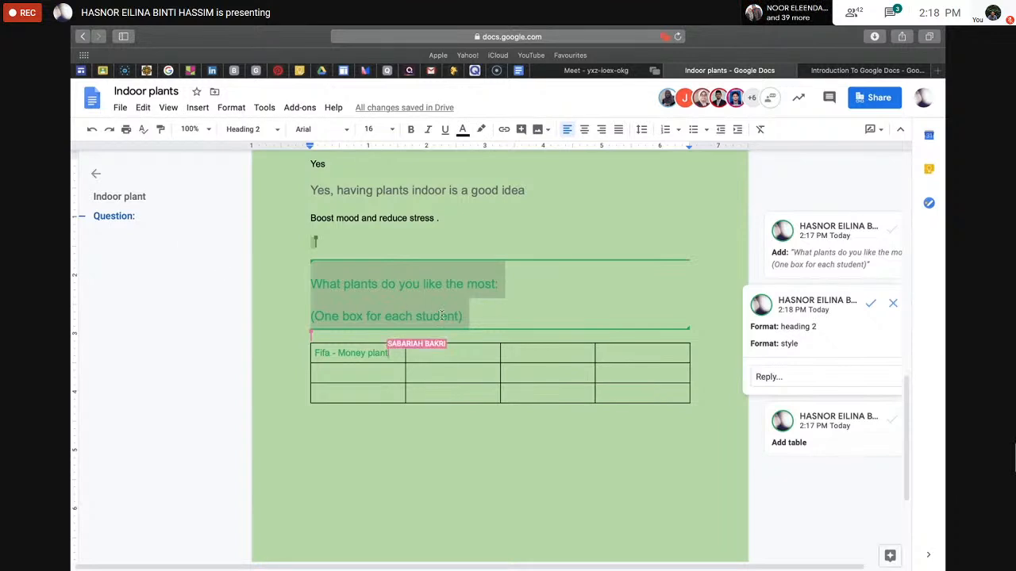
# Review the highlighted changes made since the last viewing and their contributors, and open the document's full version history
pyautogui.click(282, 317)
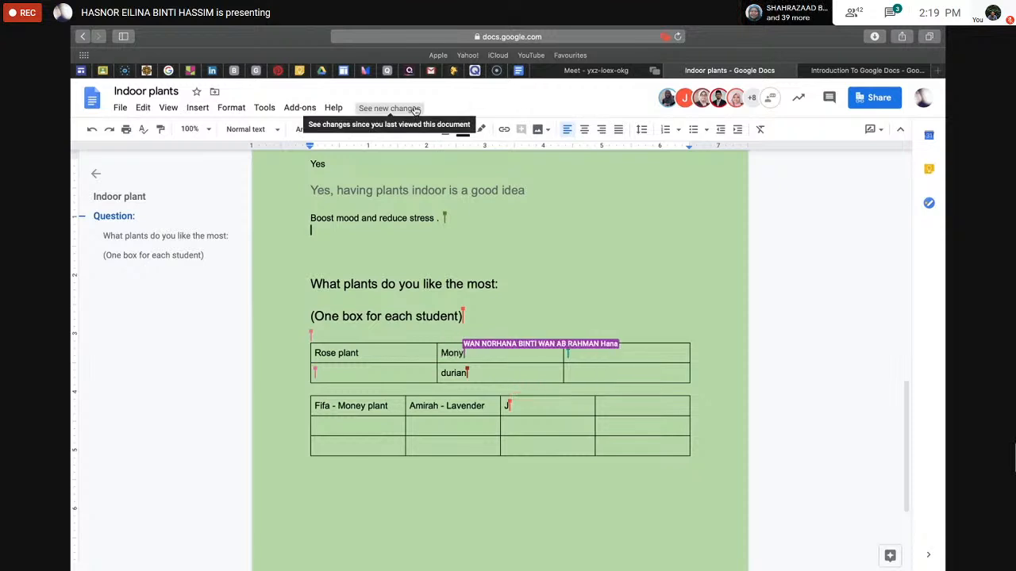
pyautogui.click(414, 110)
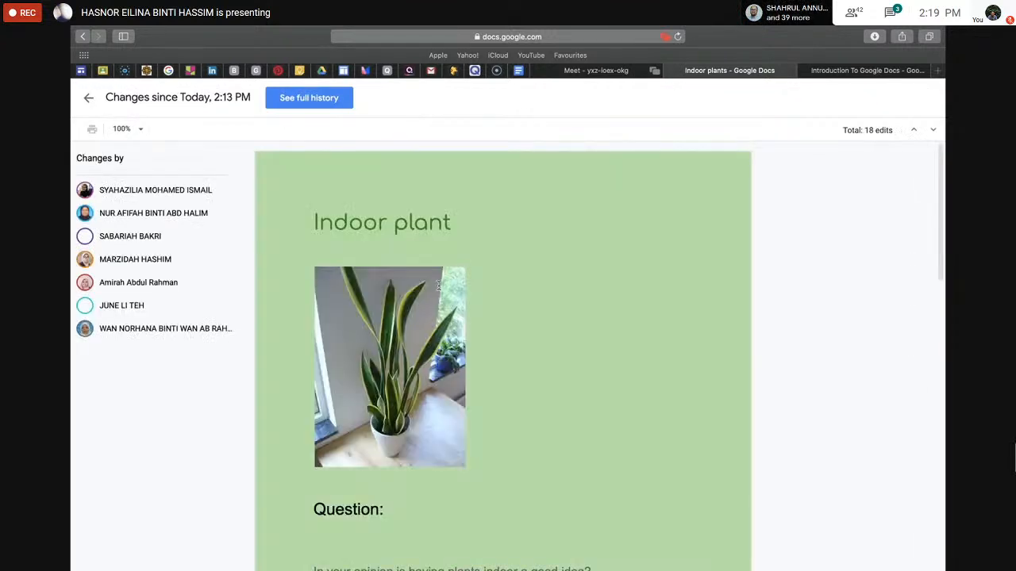
pyautogui.scroll(-7, 531, 309)
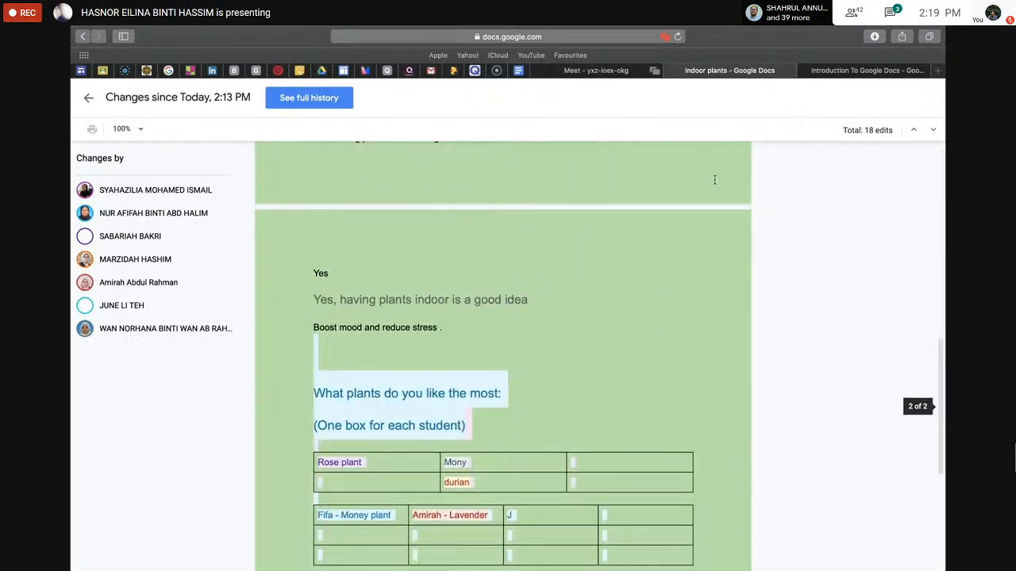
pyautogui.scroll(-4, 617, 259)
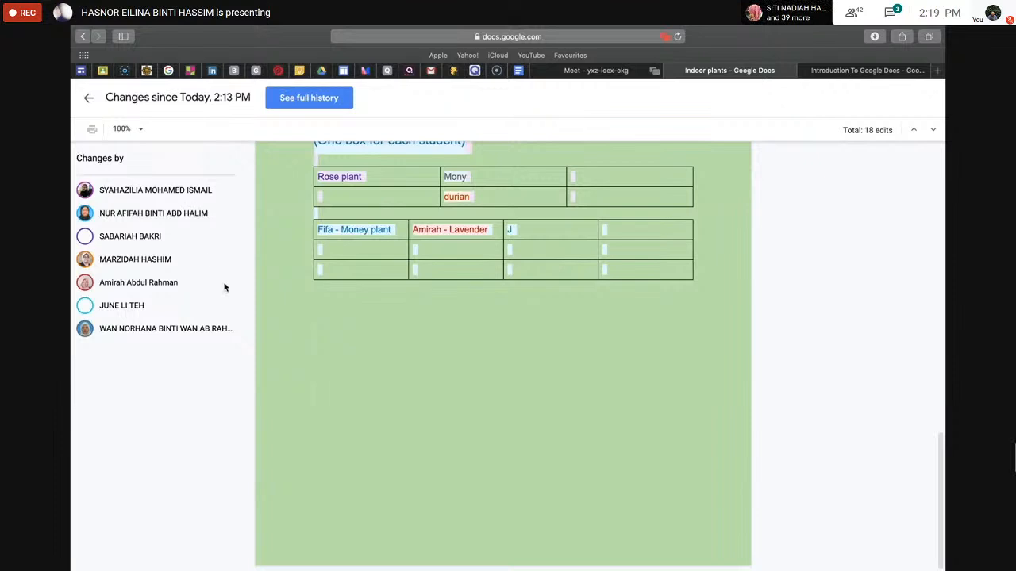
pyautogui.scroll(5, 329, 322)
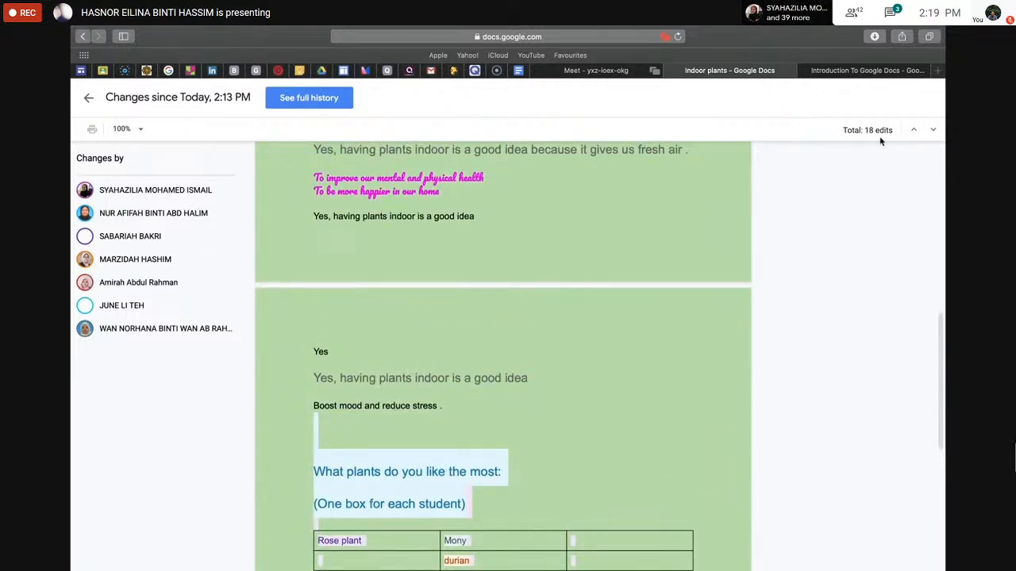
pyautogui.click(319, 98)
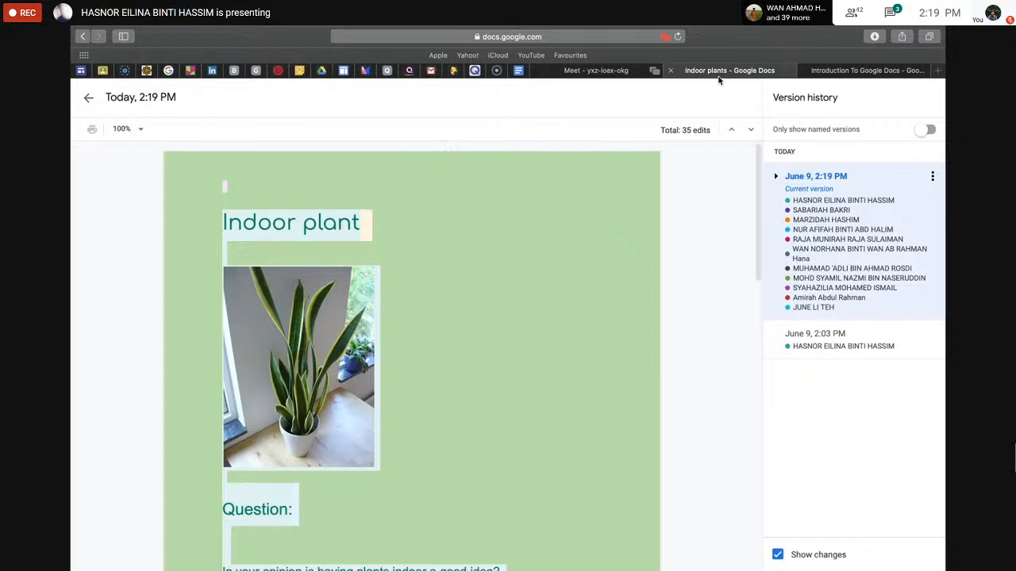
# Consult the Introduction To Google Docs slides, return to leave the version history, and reopen the Indoor plants document
pyautogui.click(838, 72)
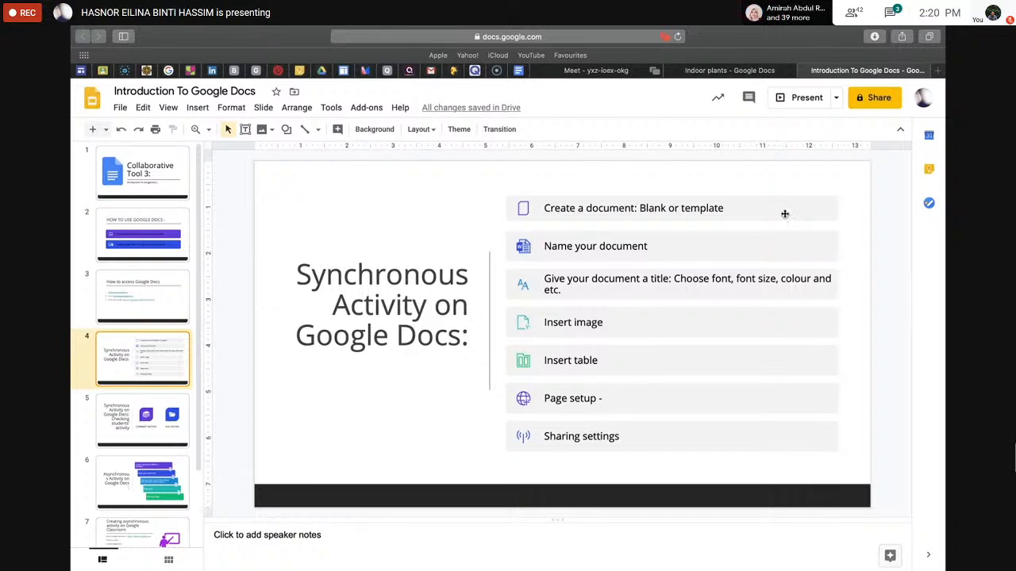
pyautogui.click(709, 69)
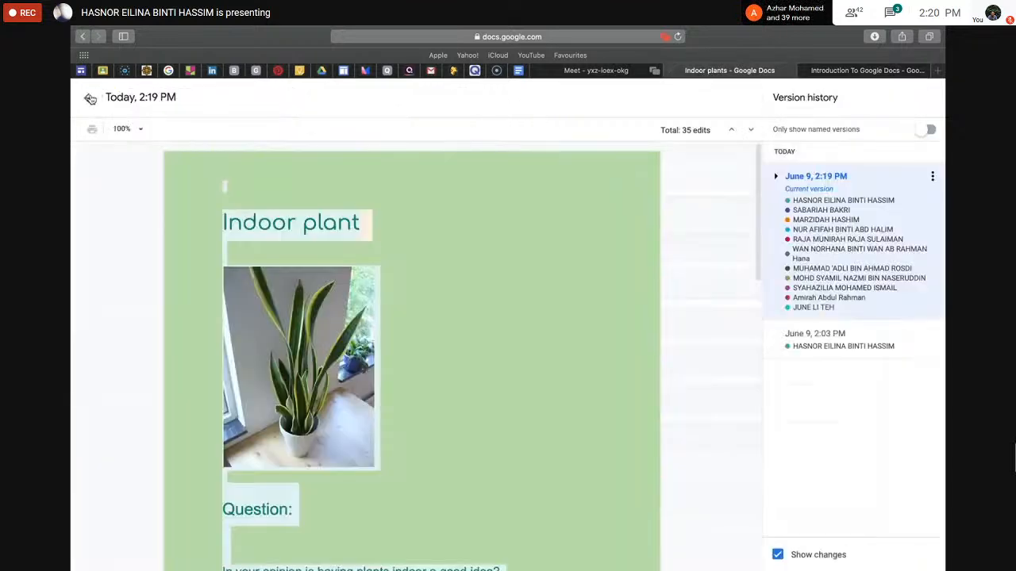
pyautogui.click(91, 98)
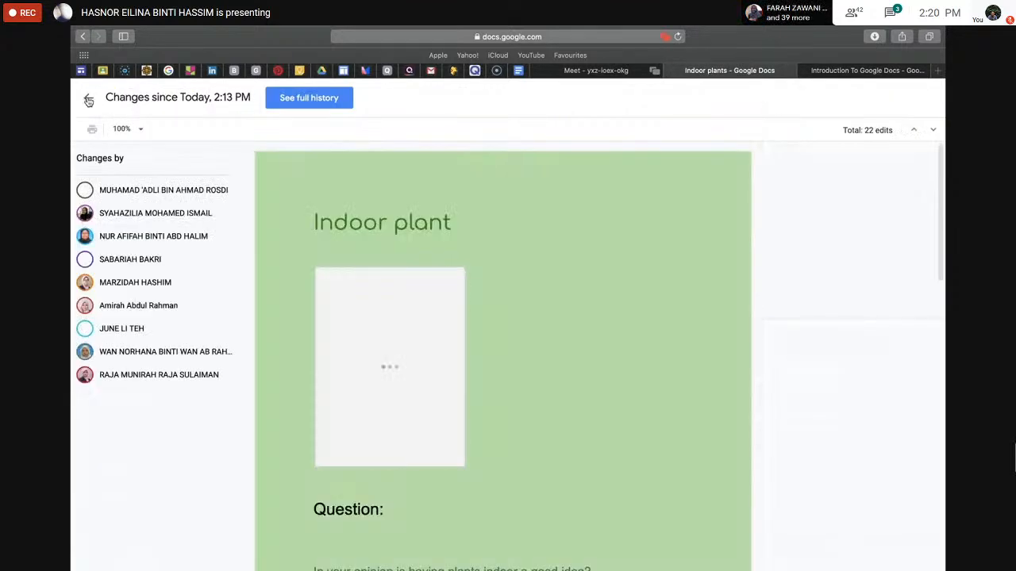
pyautogui.click(89, 99)
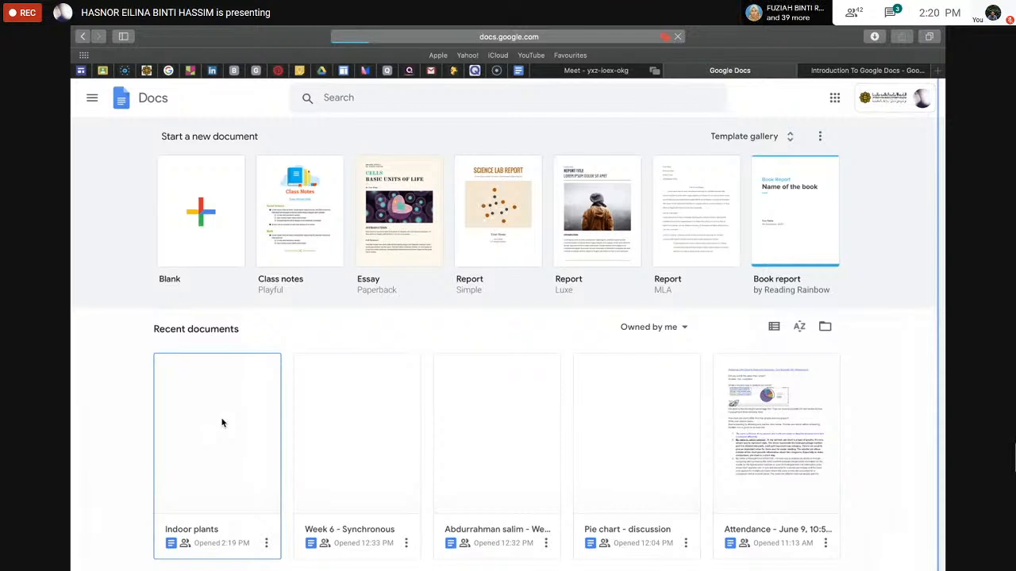
pyautogui.click(222, 423)
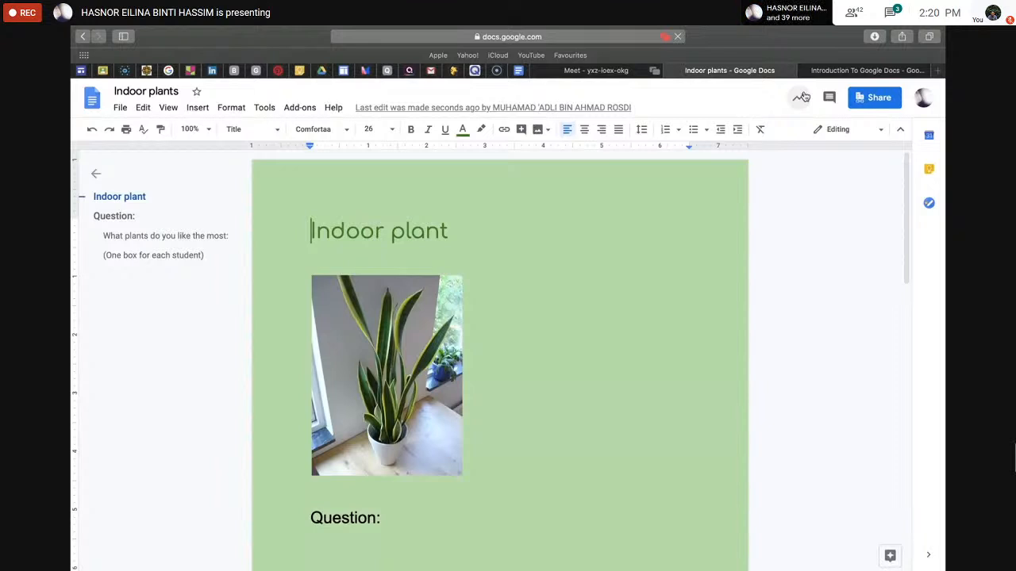
# Examine the link access options in the Indoor plants sharing settings and close them without choosing another option
pyautogui.click(875, 98)
pyautogui.click(354, 432)
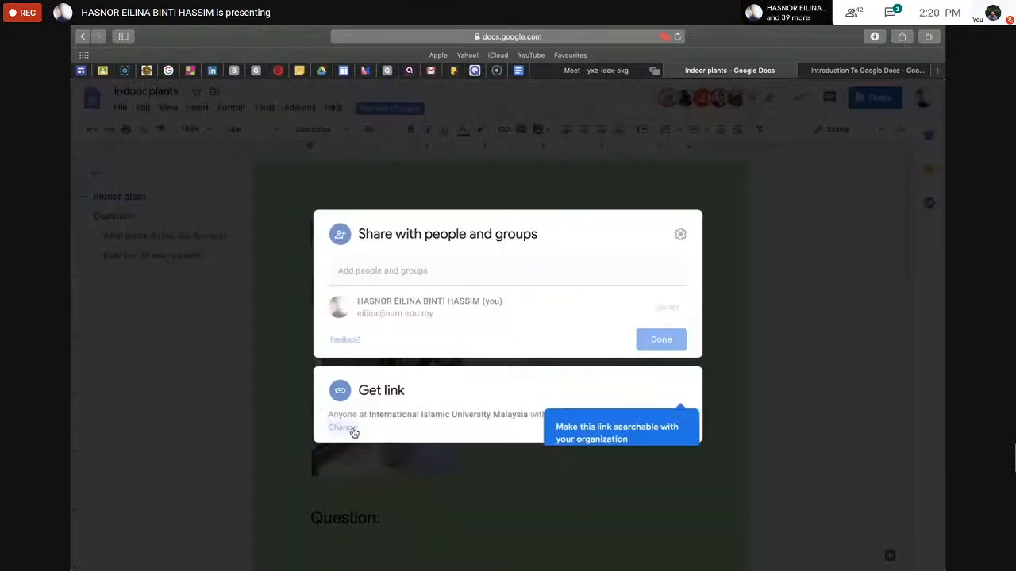
pyautogui.click(529, 373)
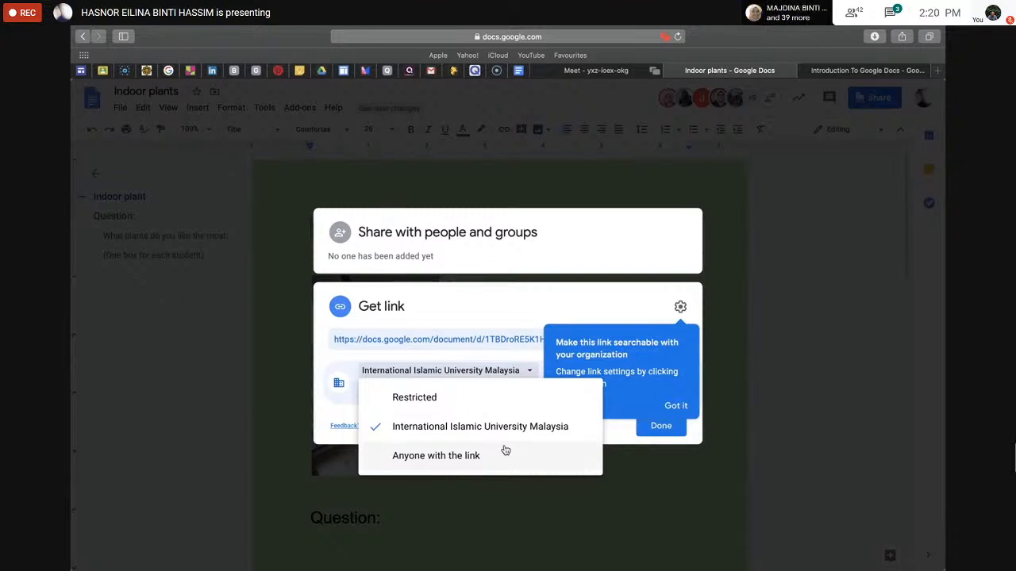
pyautogui.click(189, 471)
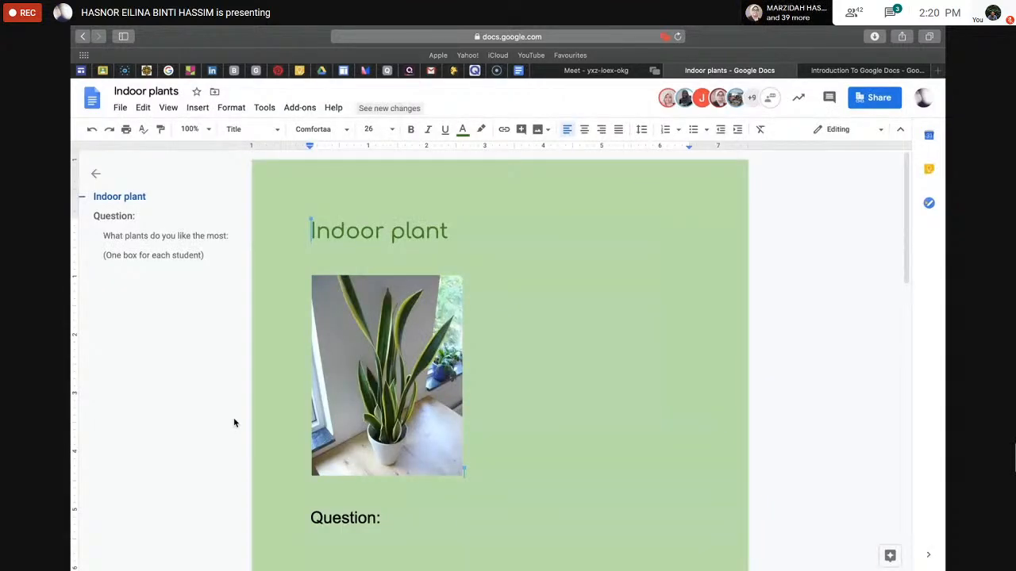
# Switch to the Introduction To Google Docs slides and show the slide about checking students' activity
pyautogui.click(859, 72)
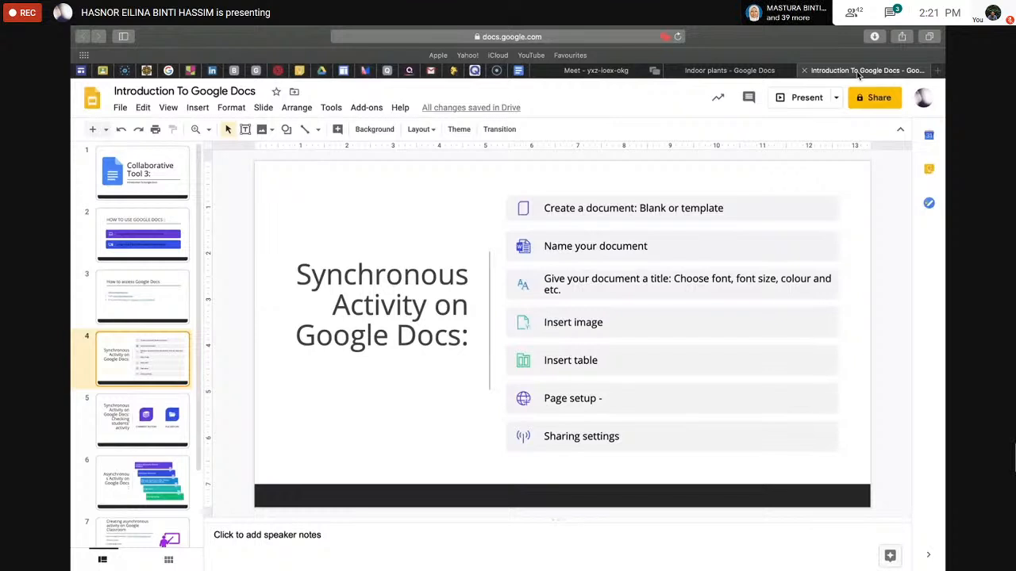
pyautogui.press('Down')
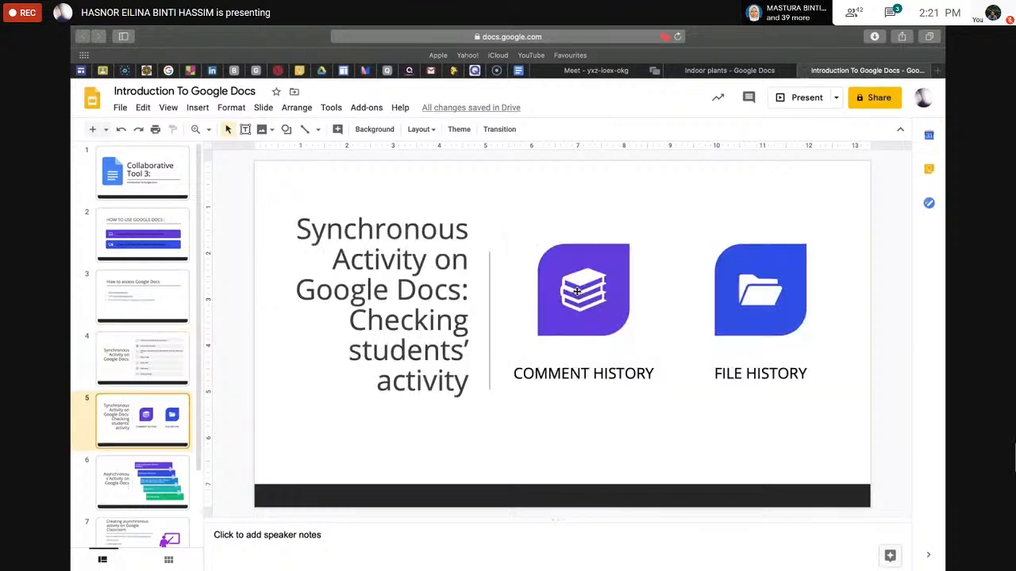
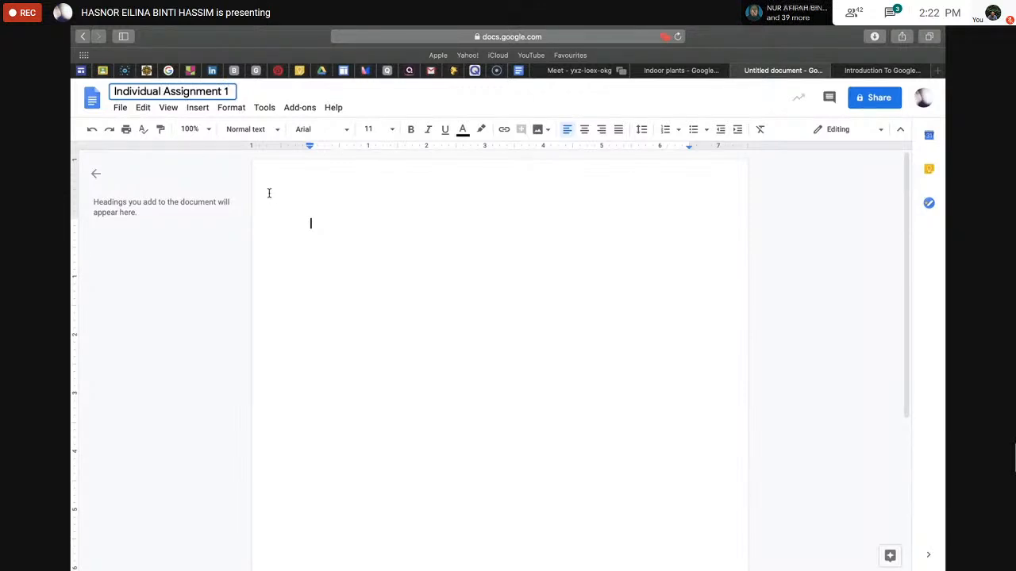
# Write "Indoor plant" in the Title style on the first line of the Individual Assignment 1 document
pyautogui.click(275, 129)
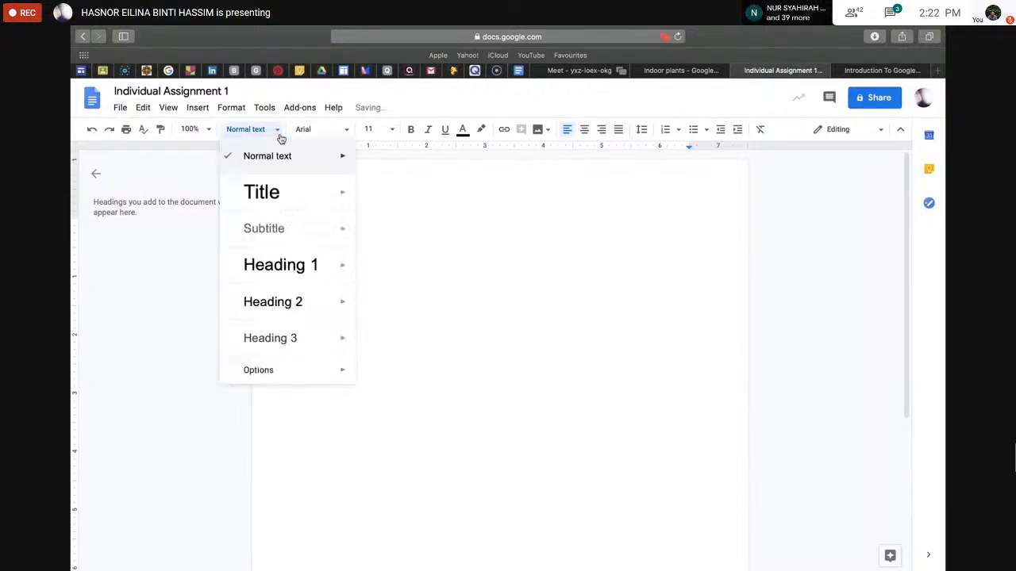
pyautogui.click(265, 194)
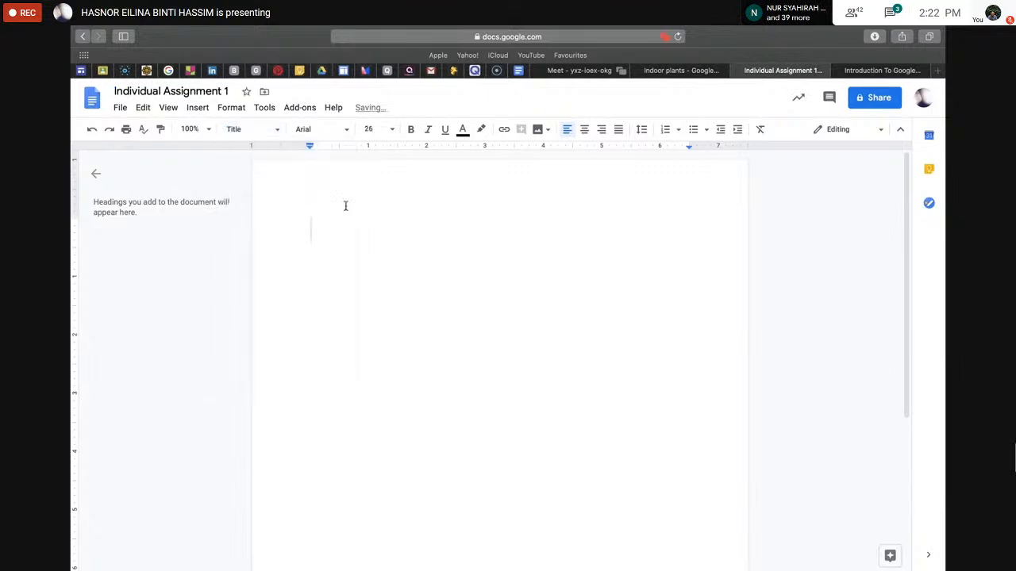
pyautogui.write('Indoor plant')
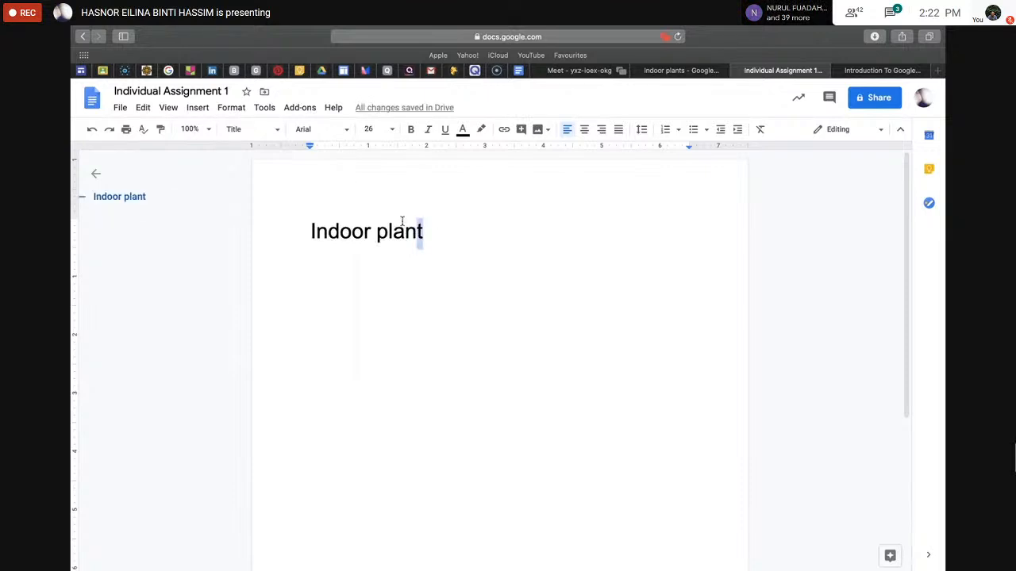
# Format the "Indoor plant" title in the Comfortaa font with green text, bold and underline
pyautogui.moveTo(425, 230); pyautogui.dragTo(305, 227)
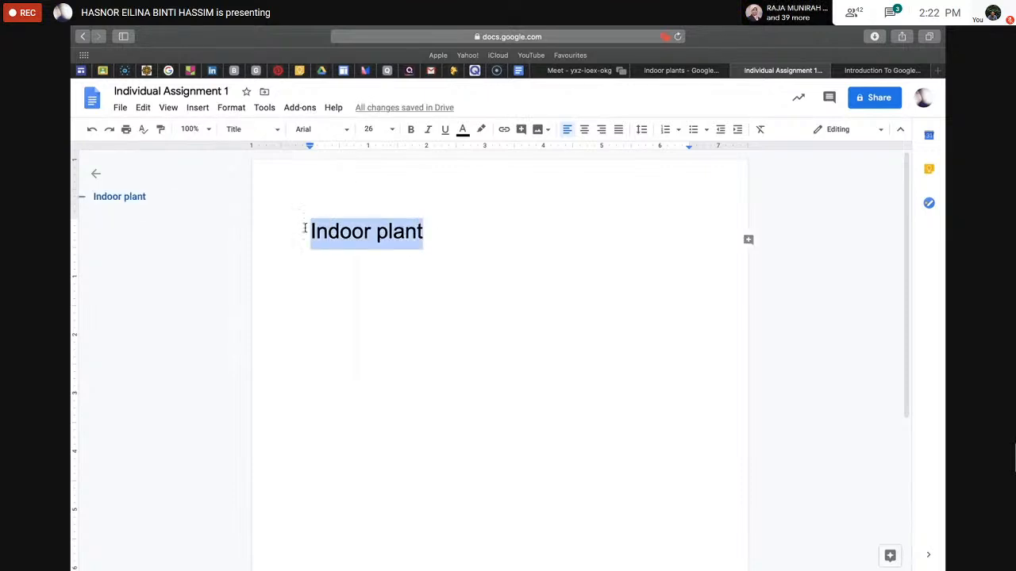
pyautogui.click(347, 129)
pyautogui.click(345, 205)
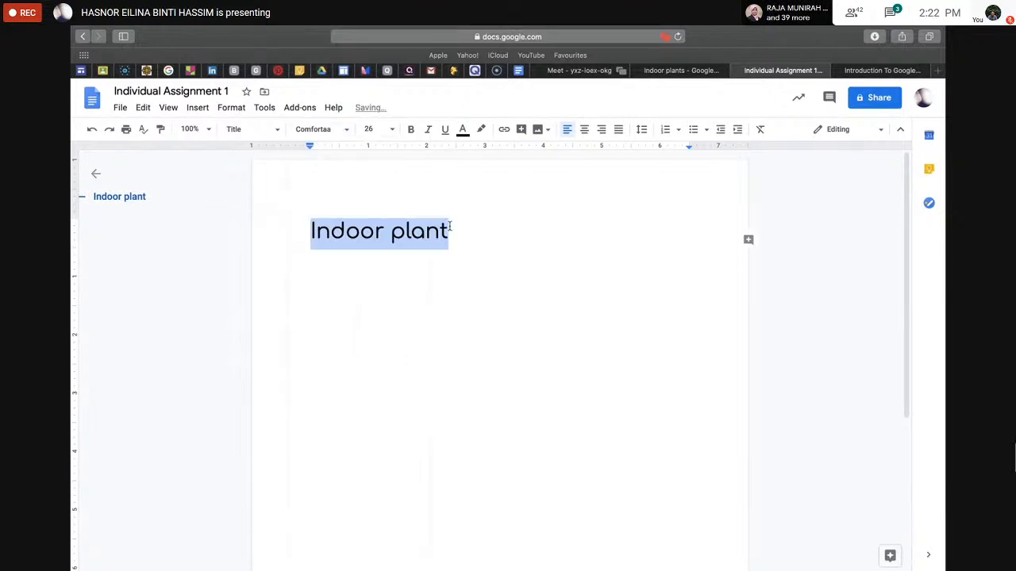
pyautogui.click(463, 132)
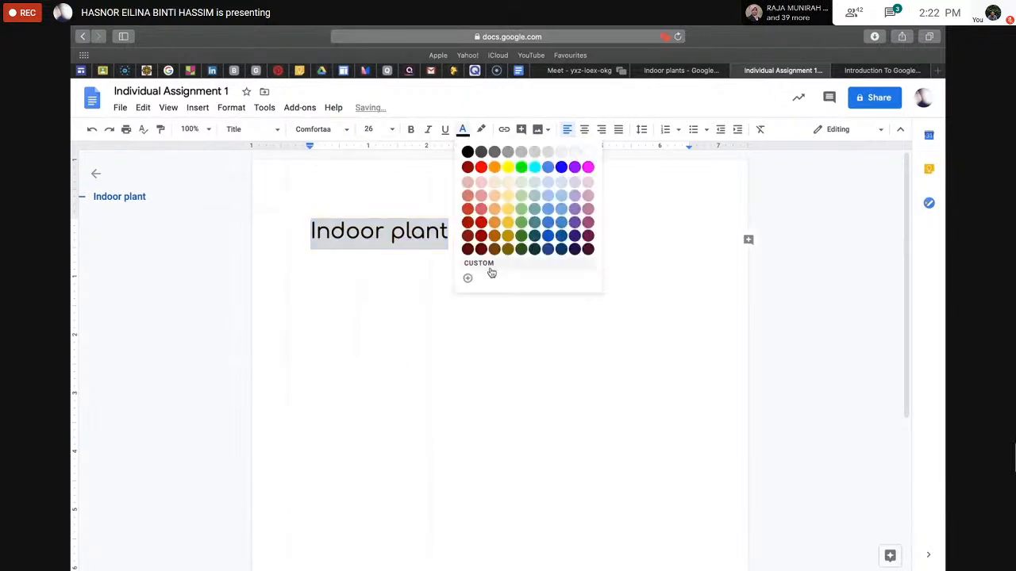
pyautogui.click(522, 223)
pyautogui.click(411, 130)
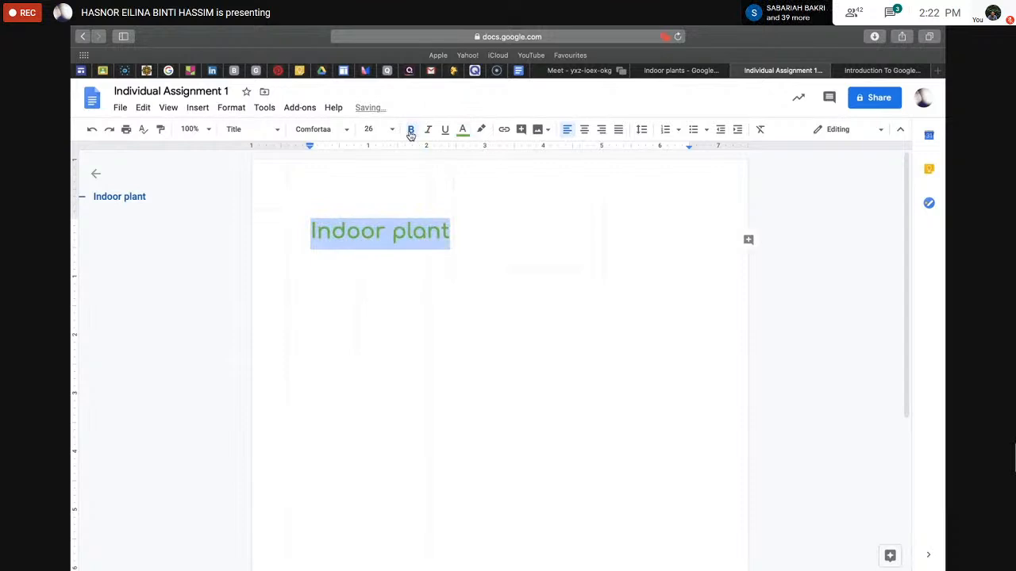
pyautogui.click(446, 132)
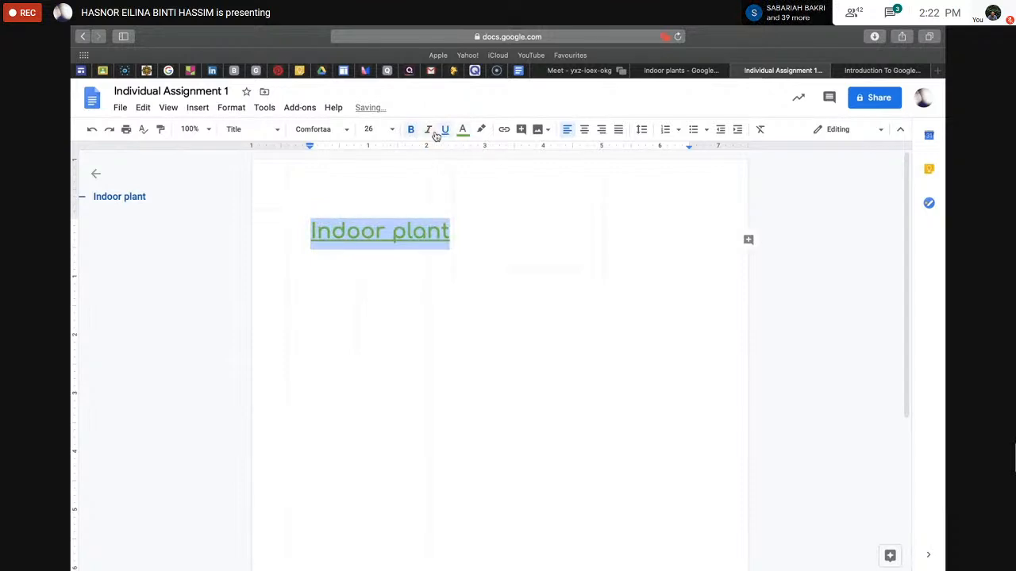
# Add the line "Having plants indoor can affect your health. Do you agree?" below the title
pyautogui.click(474, 243)
pyautogui.press('Return')
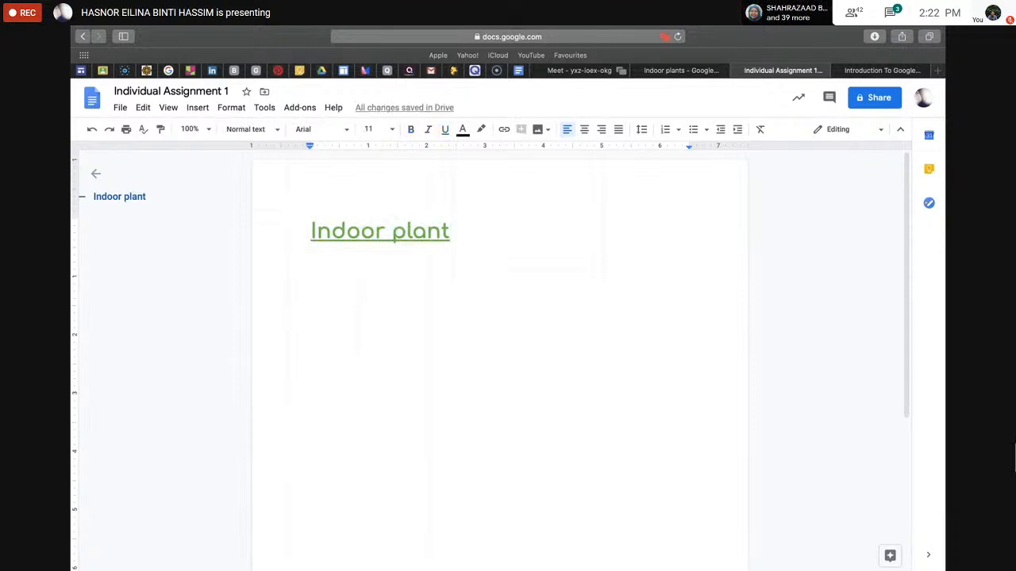
pyautogui.write('Havin')
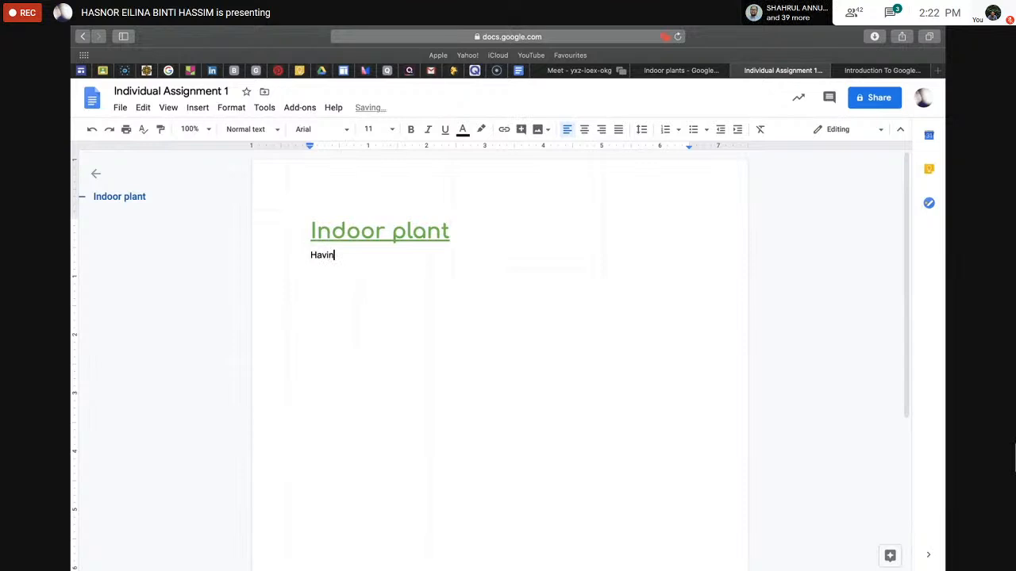
pyautogui.write('g plants indoor can be')
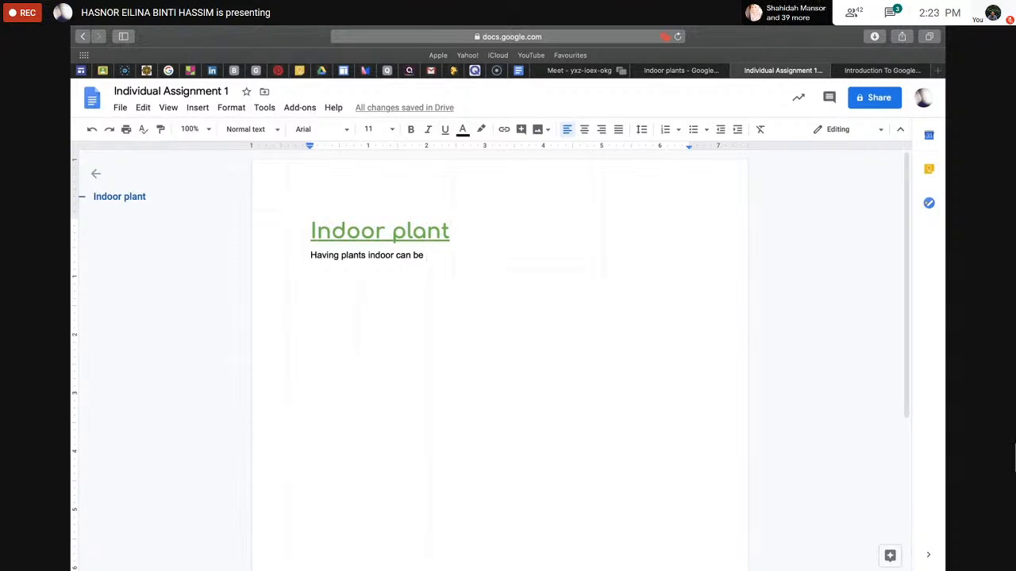
pyautogui.press('BackSpace')
pyautogui.press('BackSpace')
pyautogui.press('BackSpace')
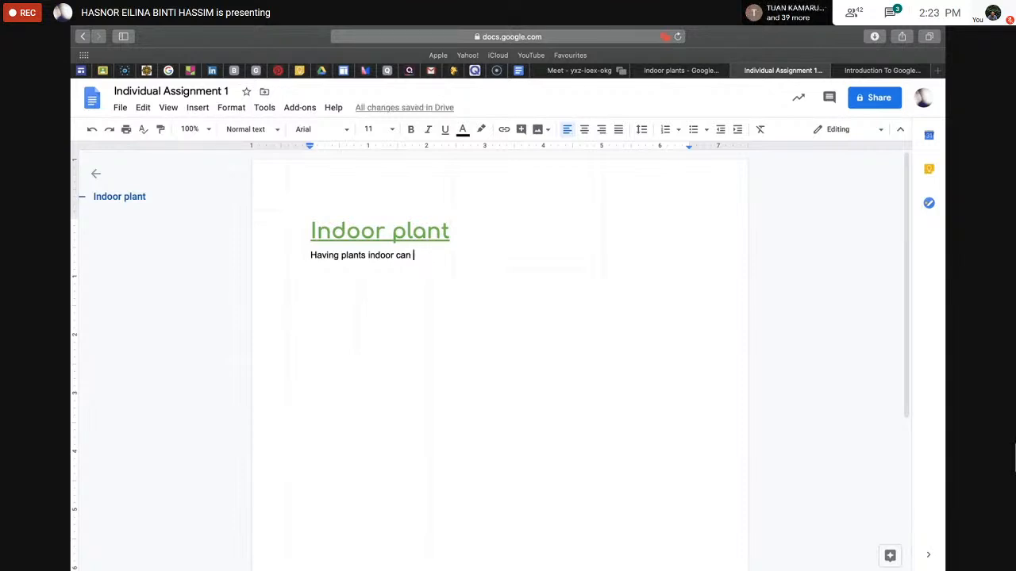
pyautogui.write('affect ')
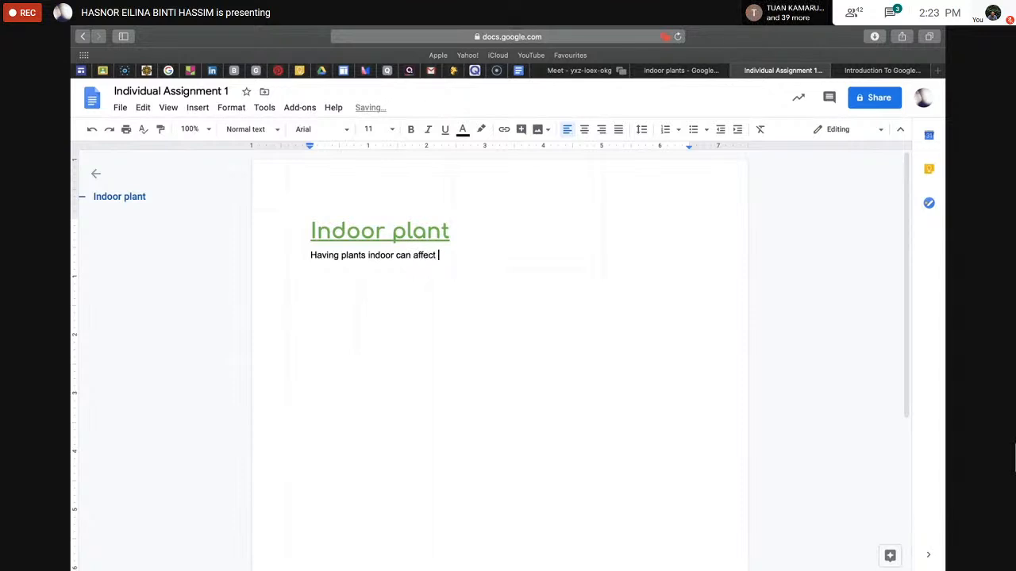
pyautogui.write('your health. ')
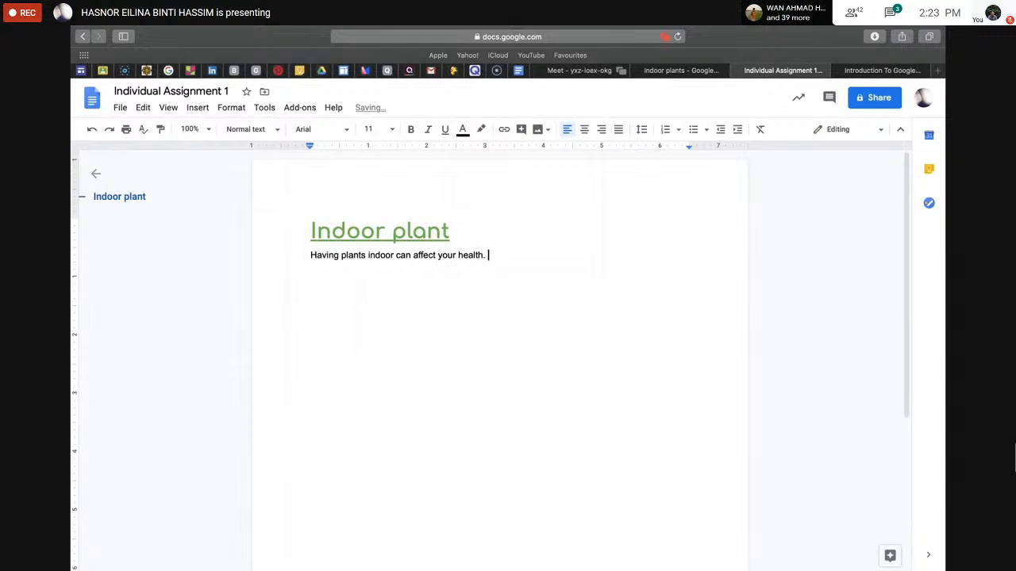
pyautogui.write('Do you af')
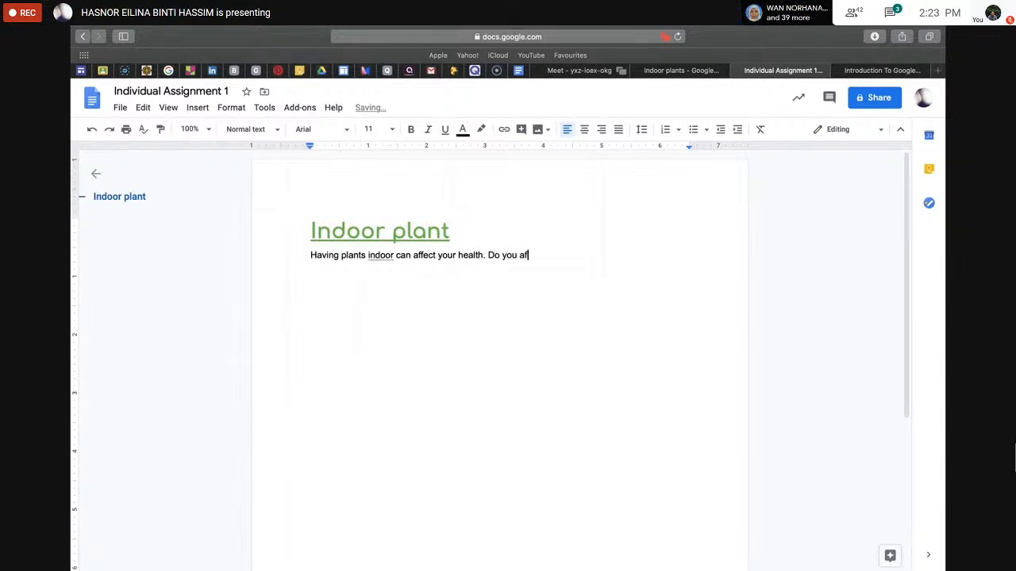
pyautogui.write('gree?')
# Apply the Heading 2 style to the question line below the title
pyautogui.moveTo(554, 255); pyautogui.dragTo(302, 268)
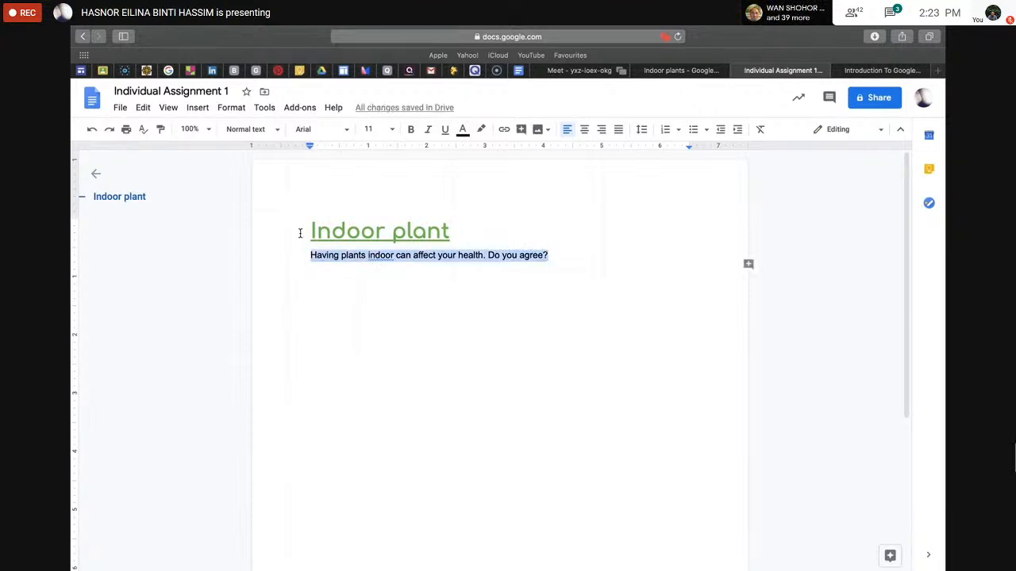
pyautogui.click(272, 135)
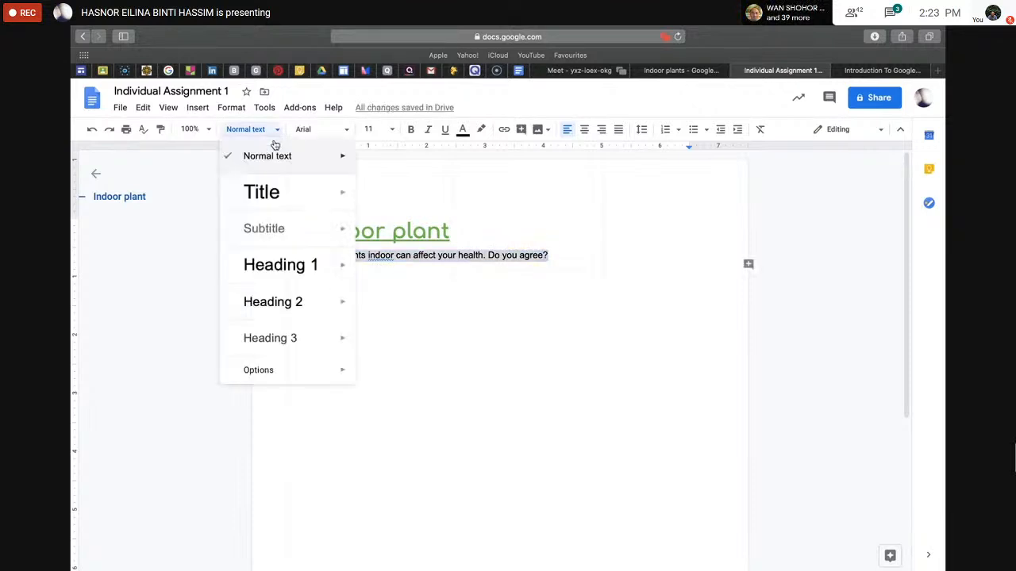
pyautogui.click(272, 301)
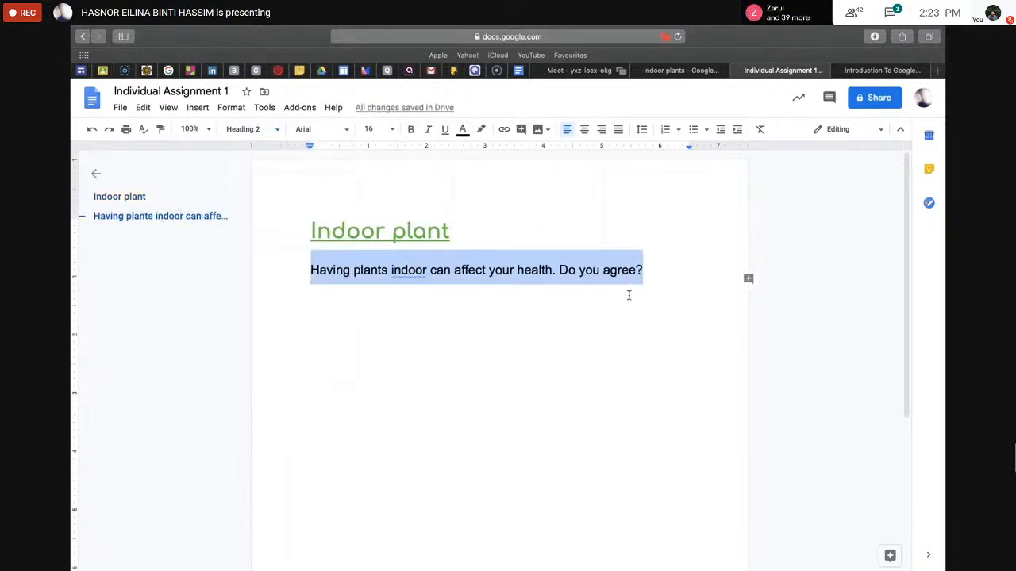
# Add the line "Write an essay of about 250 words." in normal text below the question
pyautogui.click(657, 265)
pyautogui.press('Return')
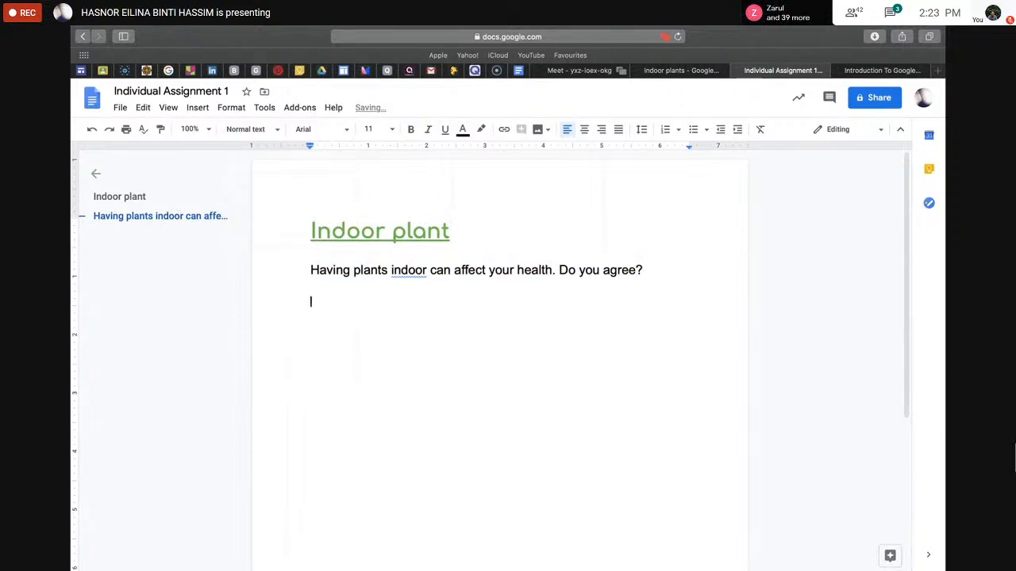
pyautogui.write('Wri')
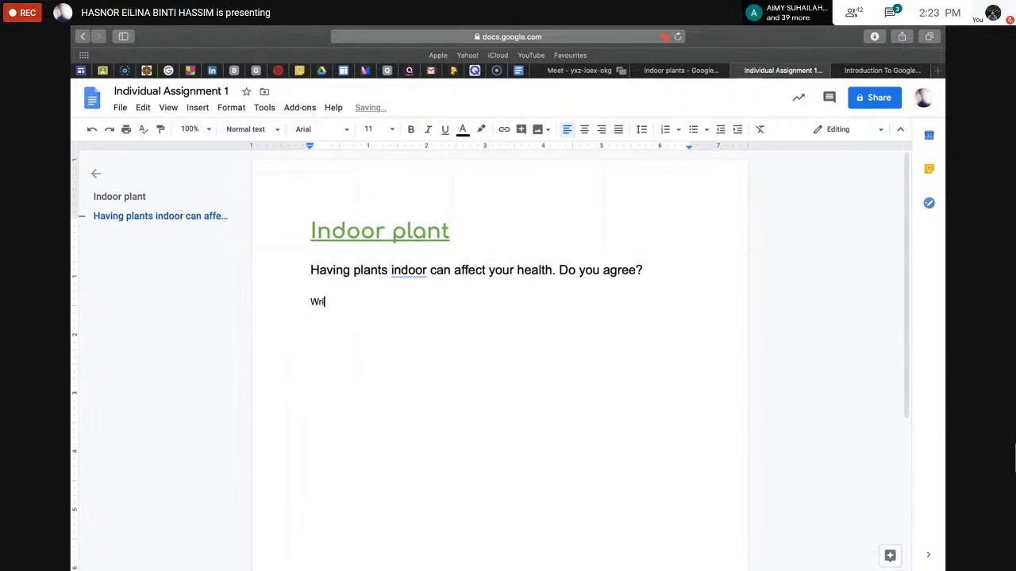
pyautogui.write('te an essay of ab')
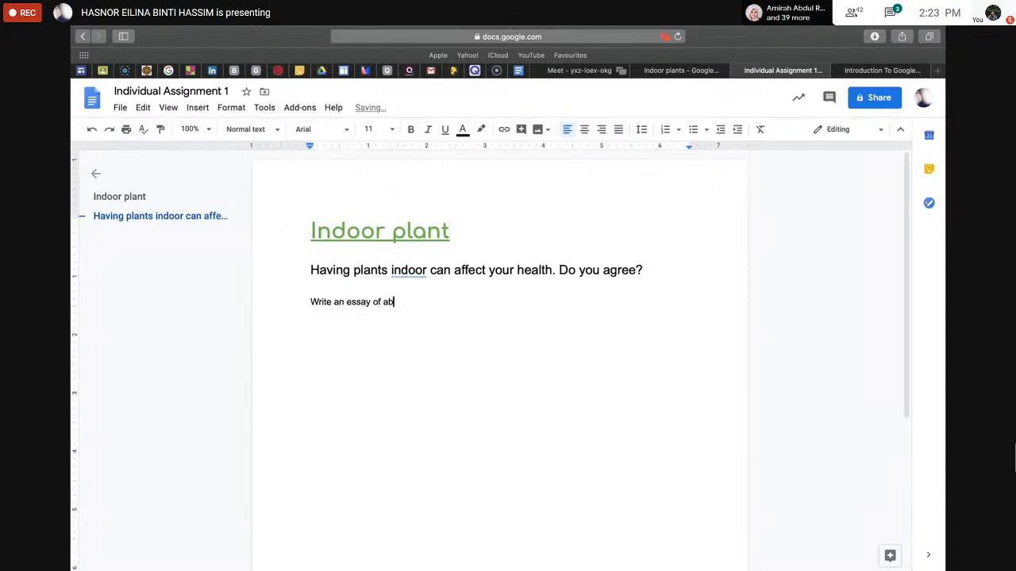
pyautogui.write('out 250 words.')
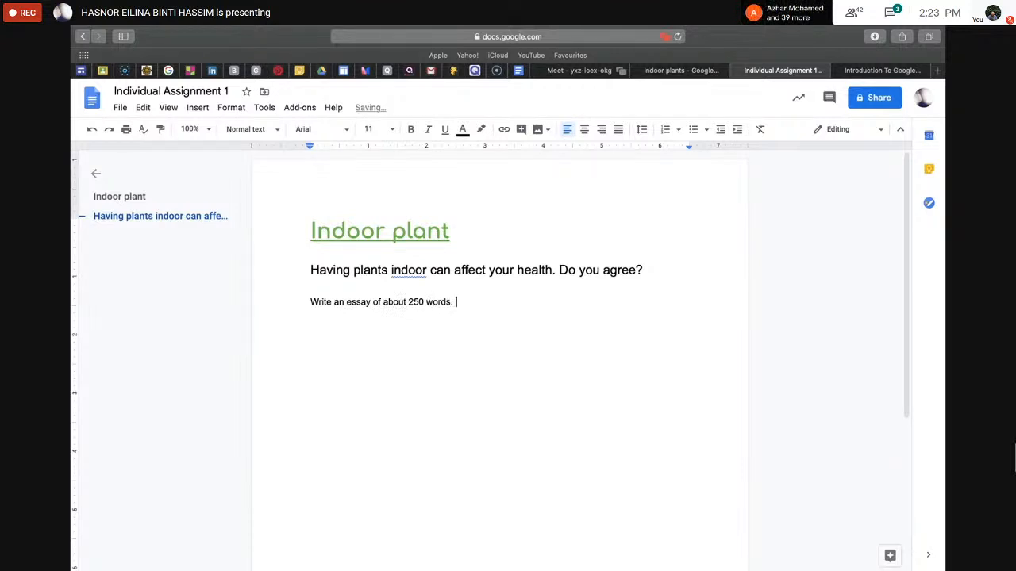
# Share the document so that anyone with the link can edit it, and start a new line below the essay instruction
pyautogui.click(861, 105)
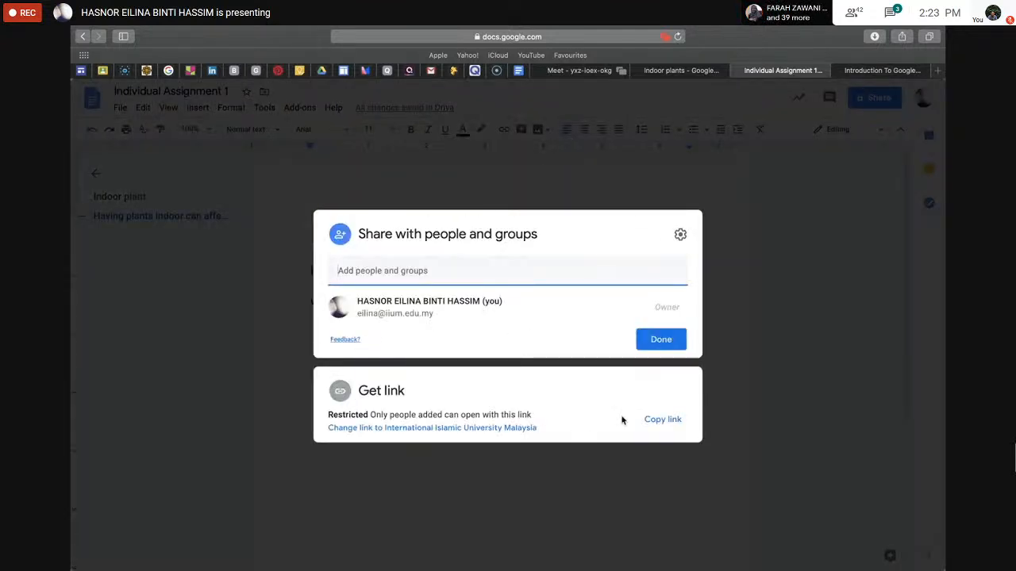
pyautogui.click(519, 429)
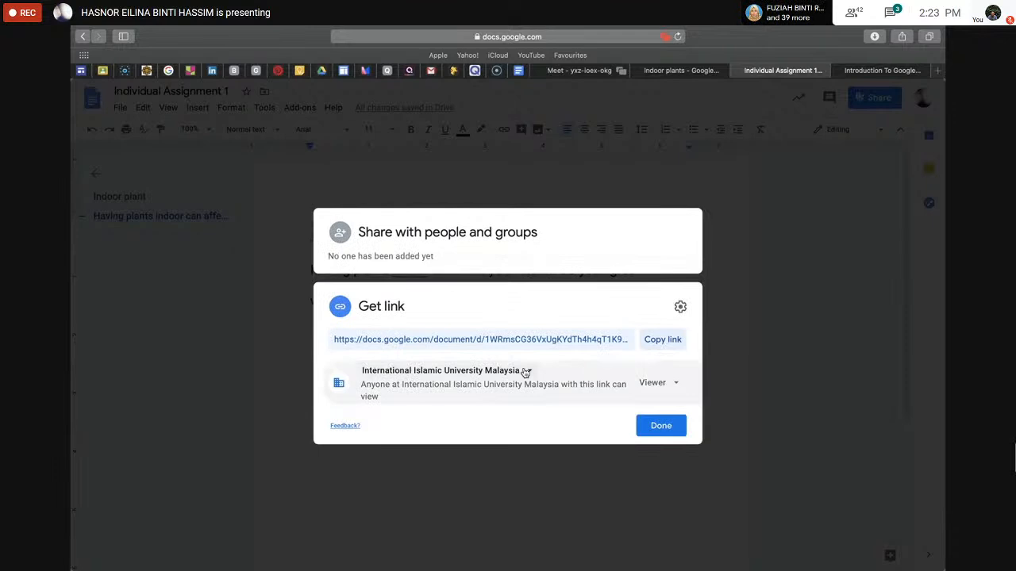
pyautogui.click(526, 372)
pyautogui.click(482, 457)
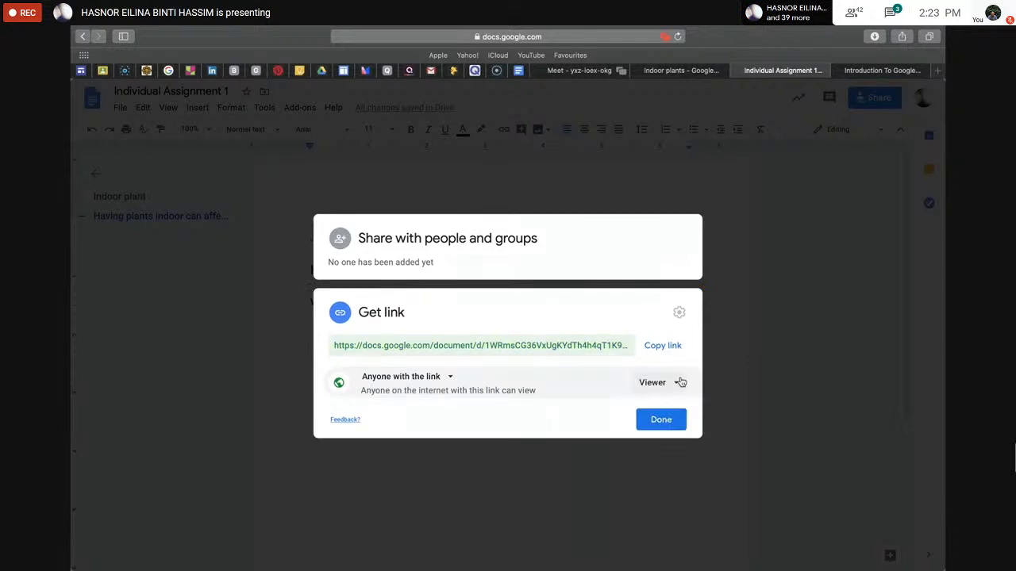
pyautogui.click(680, 383)
pyautogui.click(676, 471)
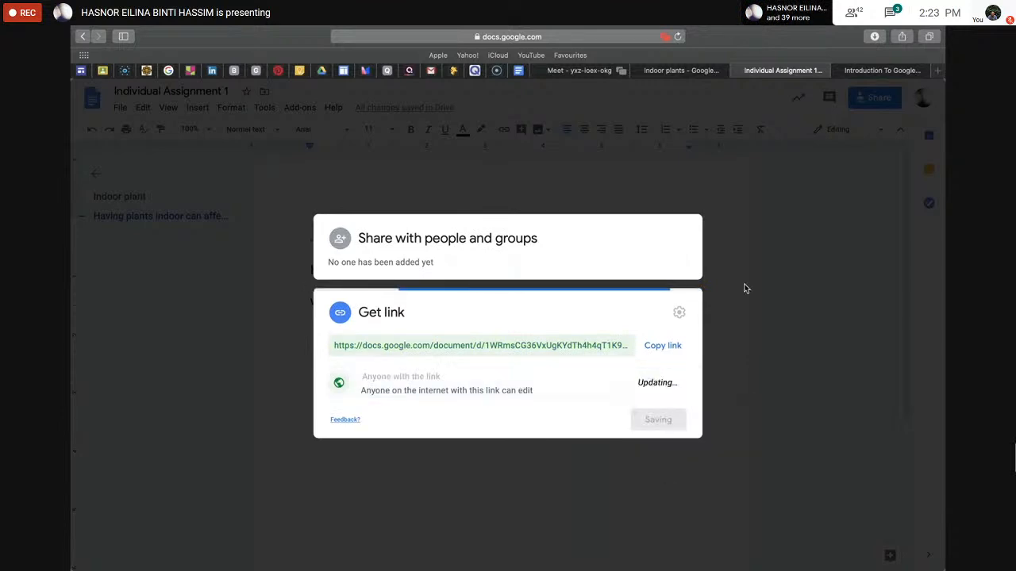
pyautogui.click(658, 420)
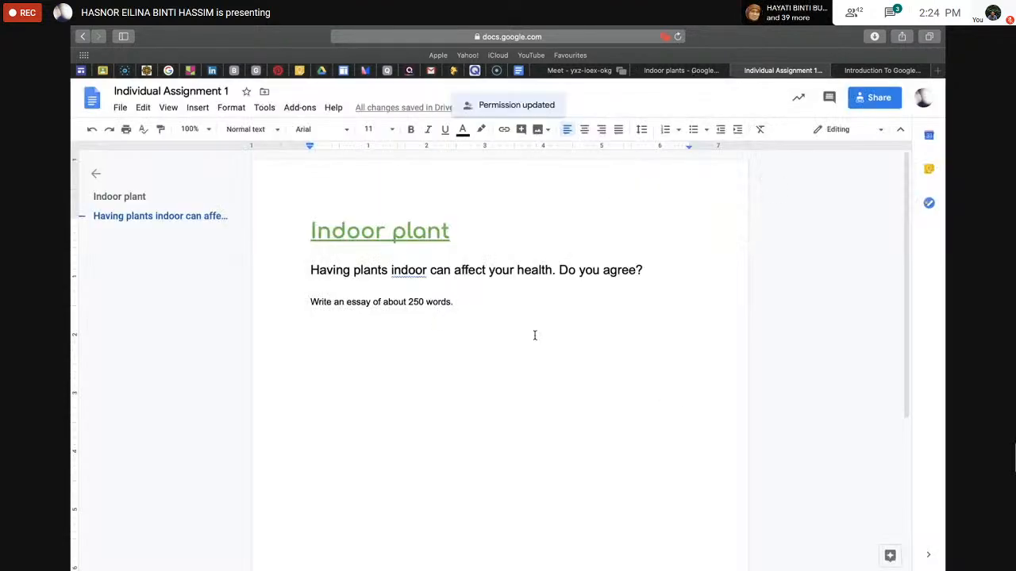
pyautogui.press('Return')
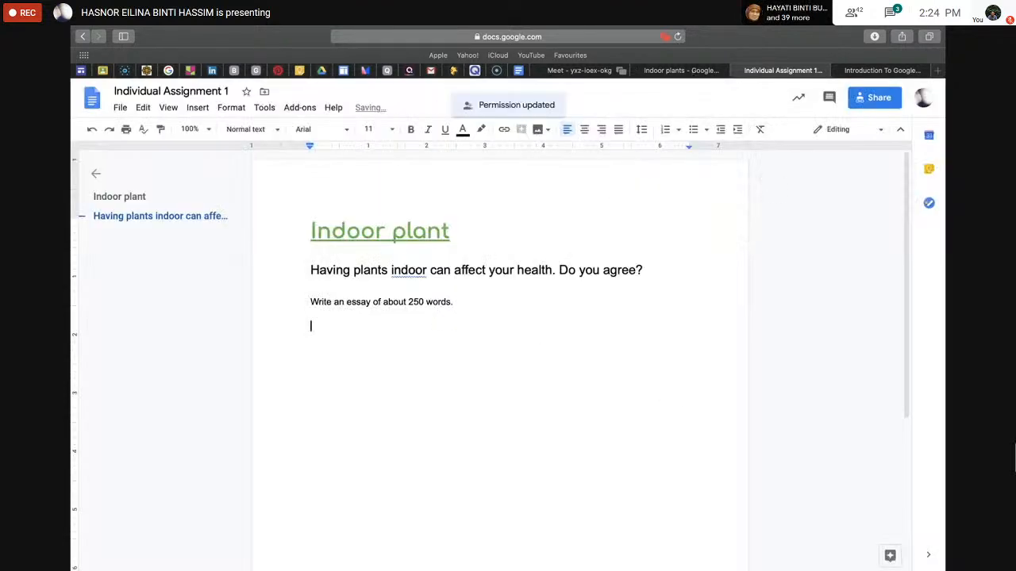
# Switch to Google Classroom and open the E-Training Resource Centre class stream in its normal page view
pyautogui.click(103, 73)
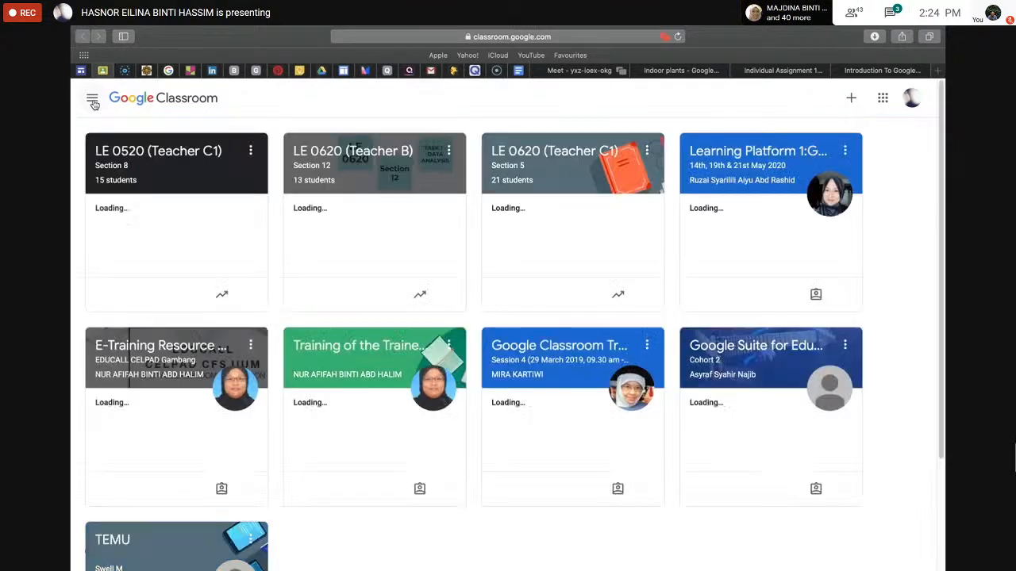
pyautogui.scroll(-1, 202, 396)
pyautogui.scroll(-1, 203, 397)
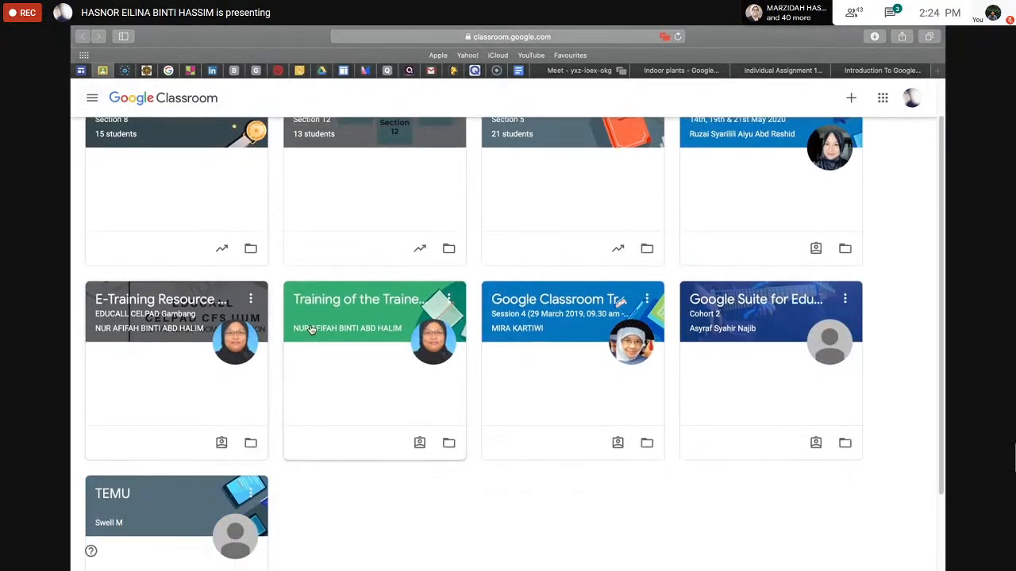
pyautogui.scroll(1, 528, 230)
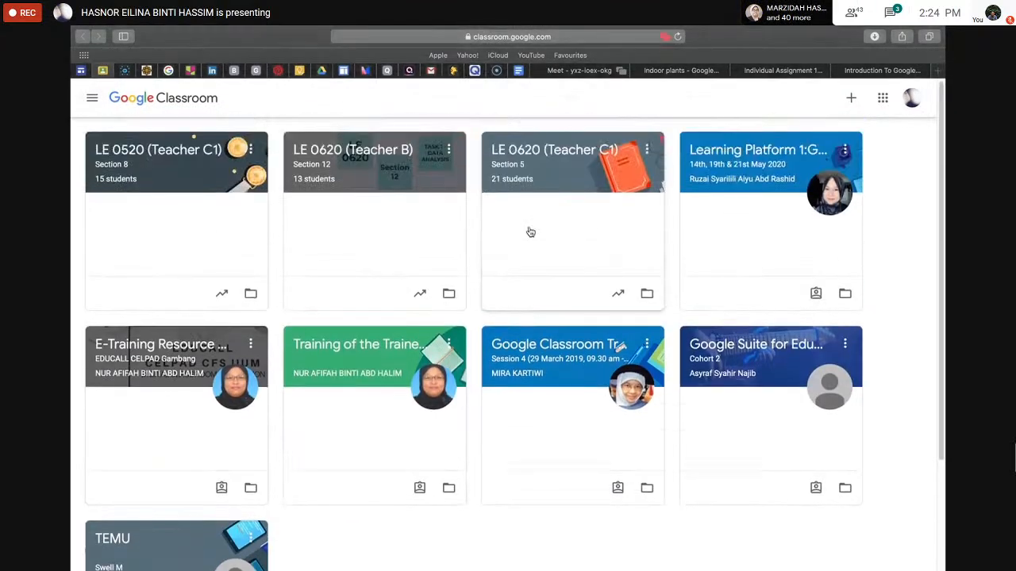
pyautogui.scroll(-1, 530, 232)
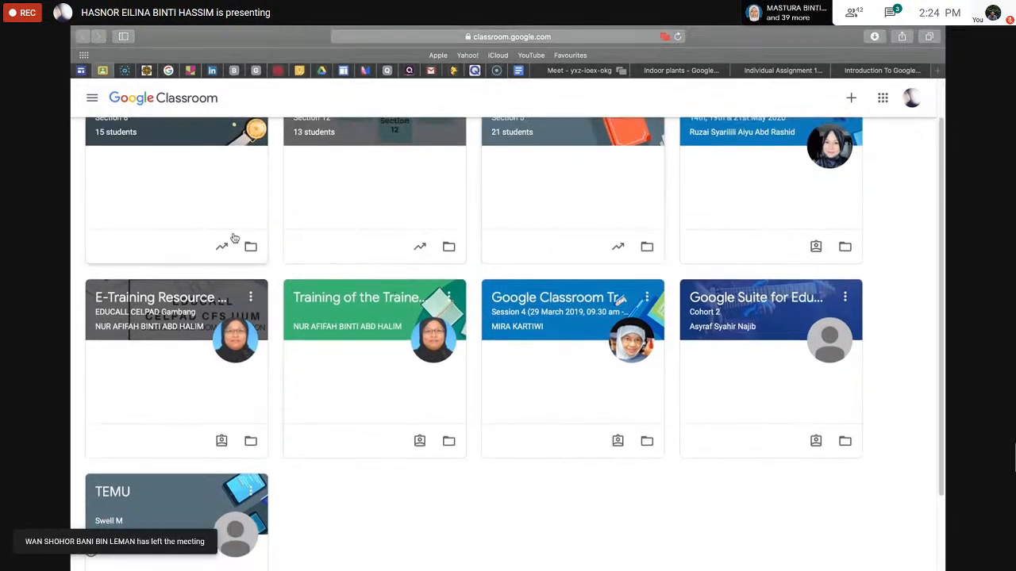
pyautogui.click(92, 97)
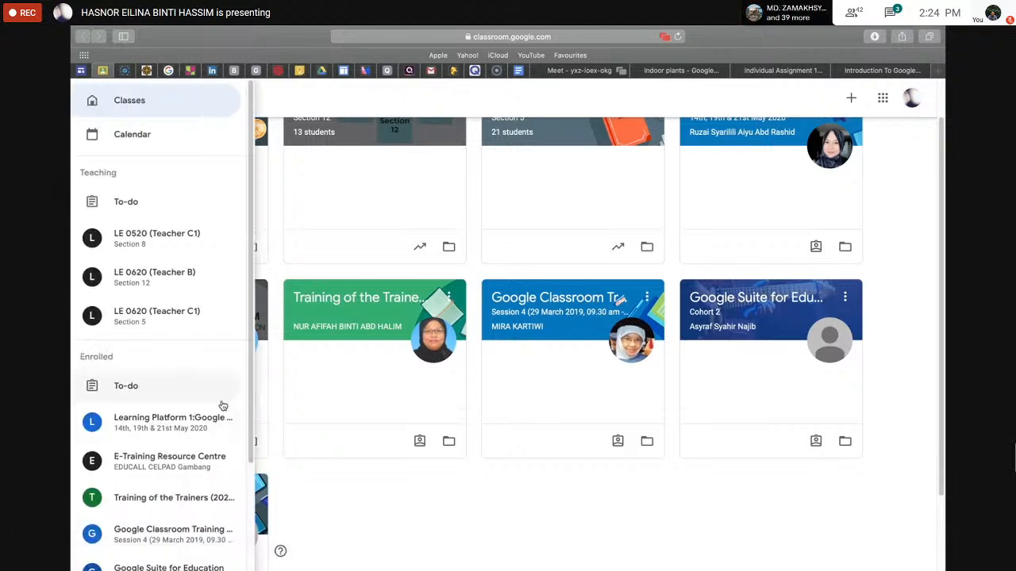
pyautogui.scroll(-2, 226, 416)
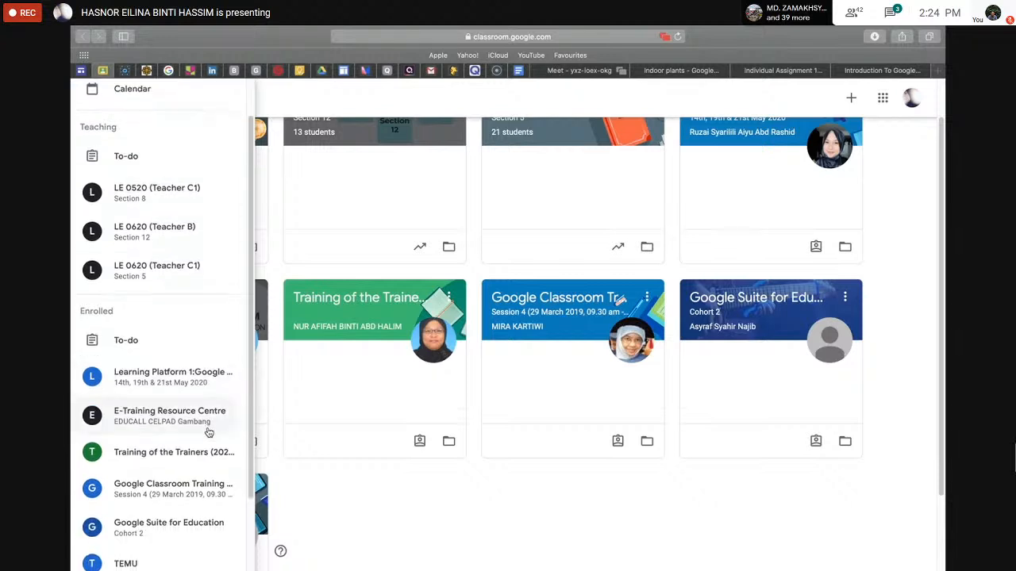
pyautogui.click(357, 493)
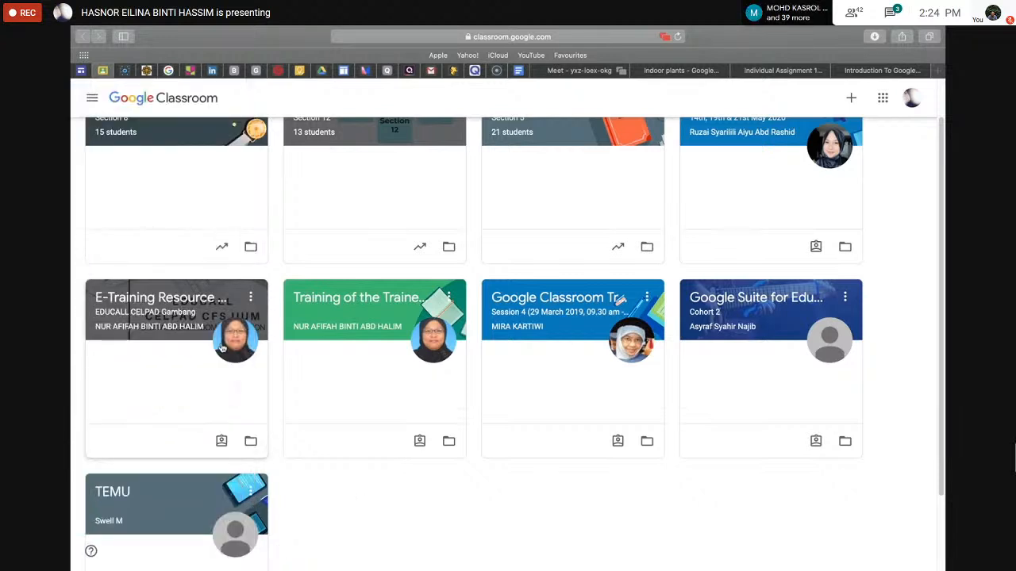
pyautogui.click(168, 303)
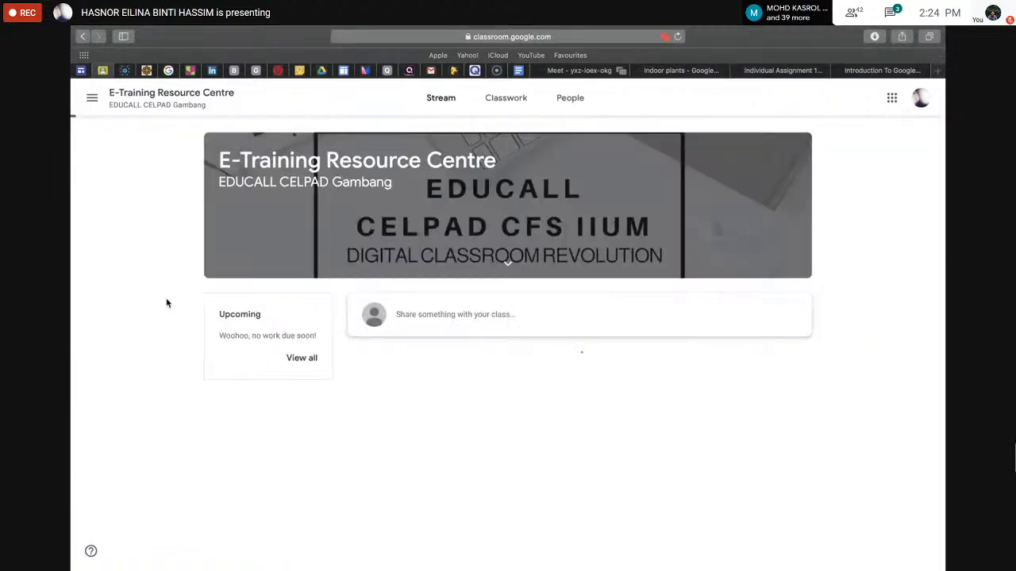
pyautogui.press('super+shift+r')
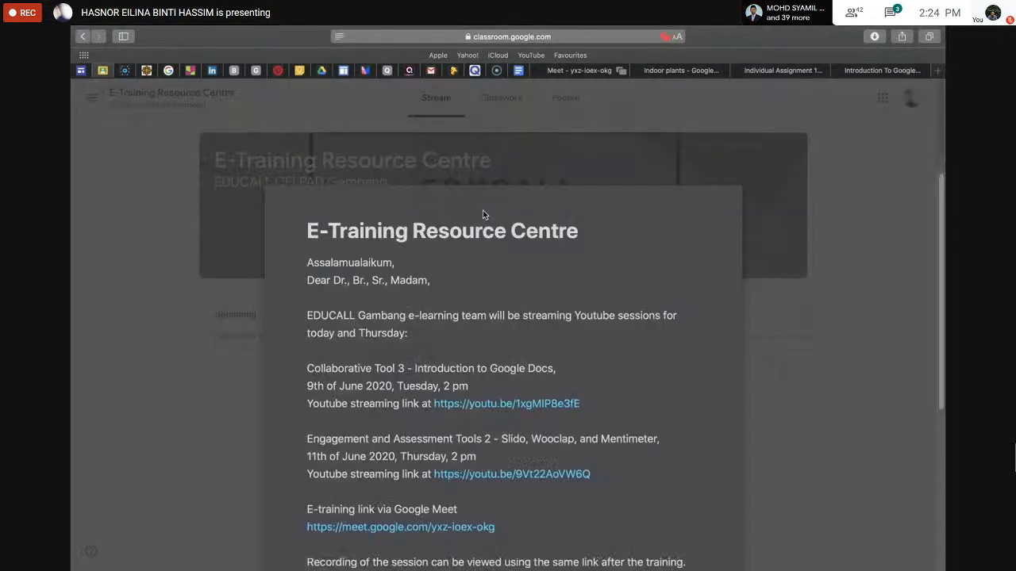
pyautogui.click(209, 307)
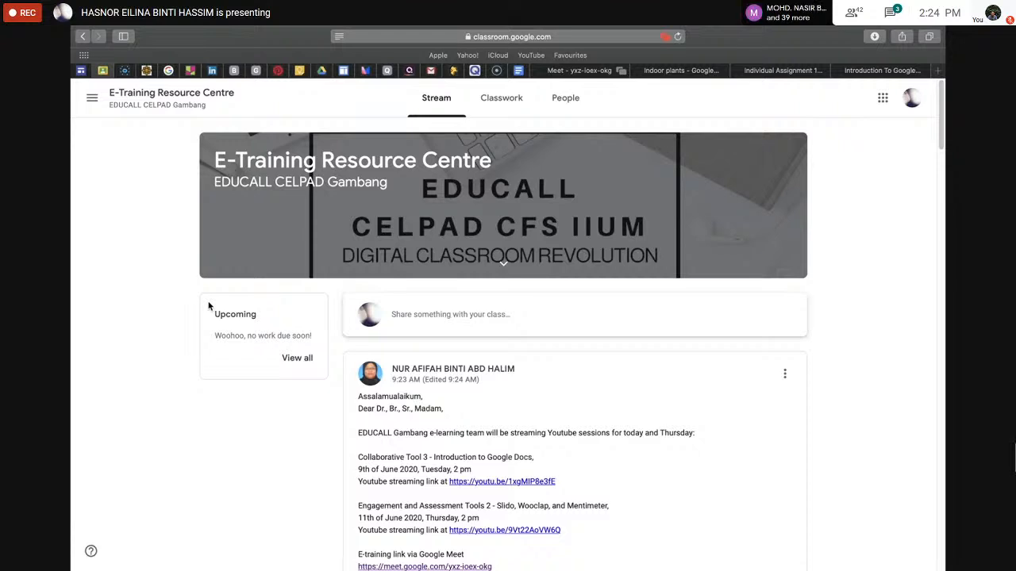
# Revisit the Individual Assignment 1 document and the class stream, and switch to Gmail to view the inbox
pyautogui.moveTo(503, 30)
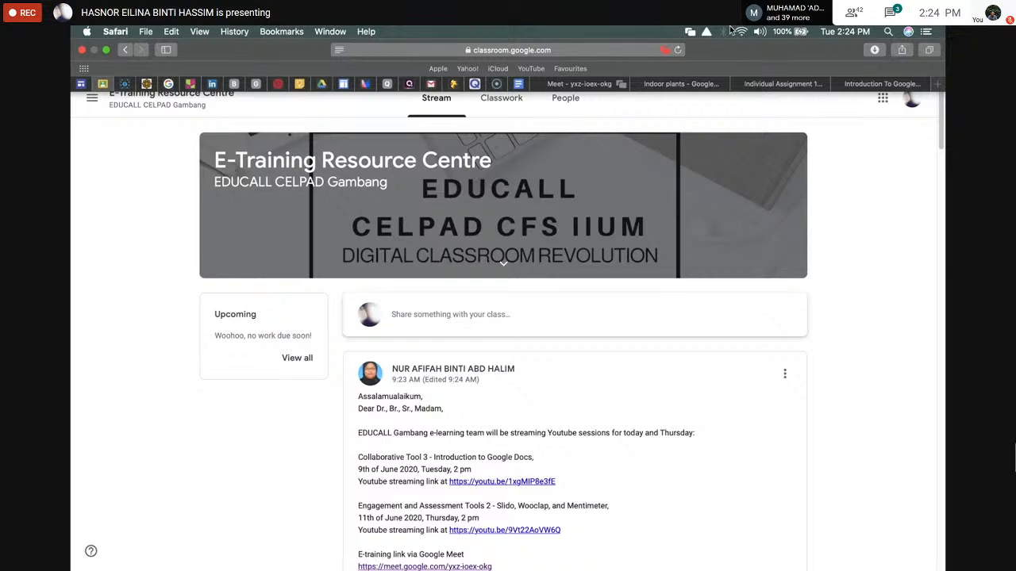
pyautogui.click(762, 84)
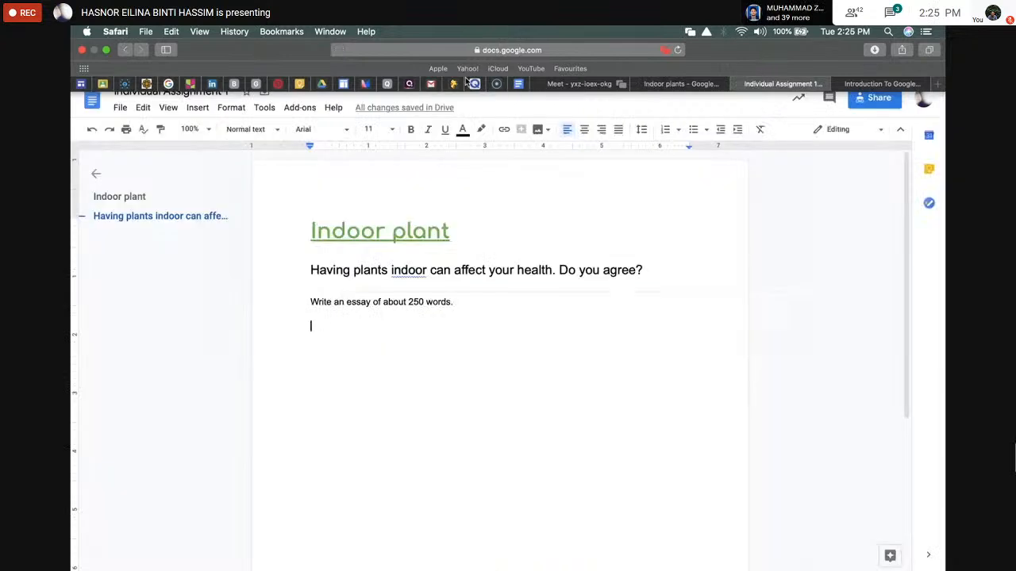
pyautogui.click(103, 84)
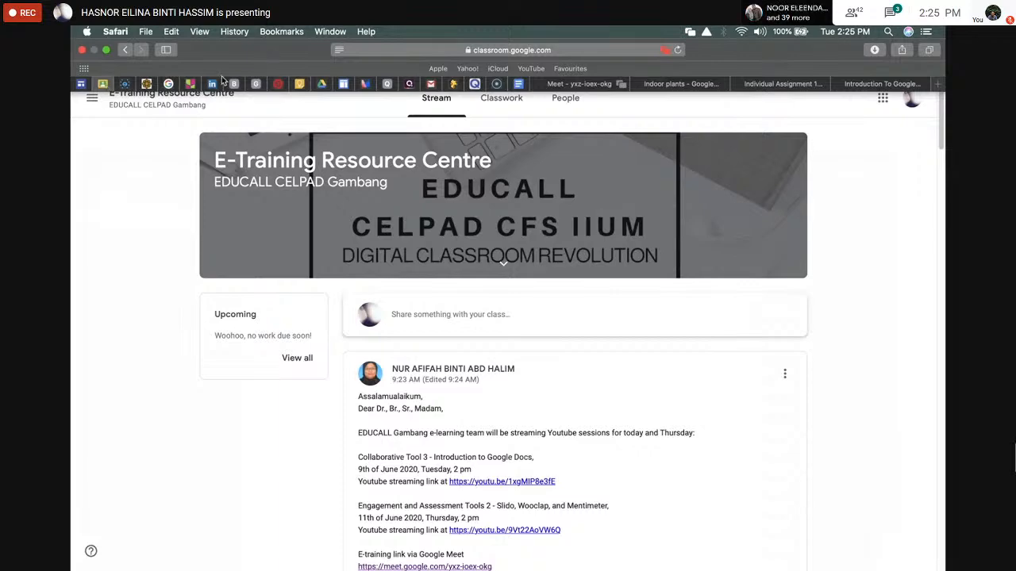
pyautogui.click(430, 84)
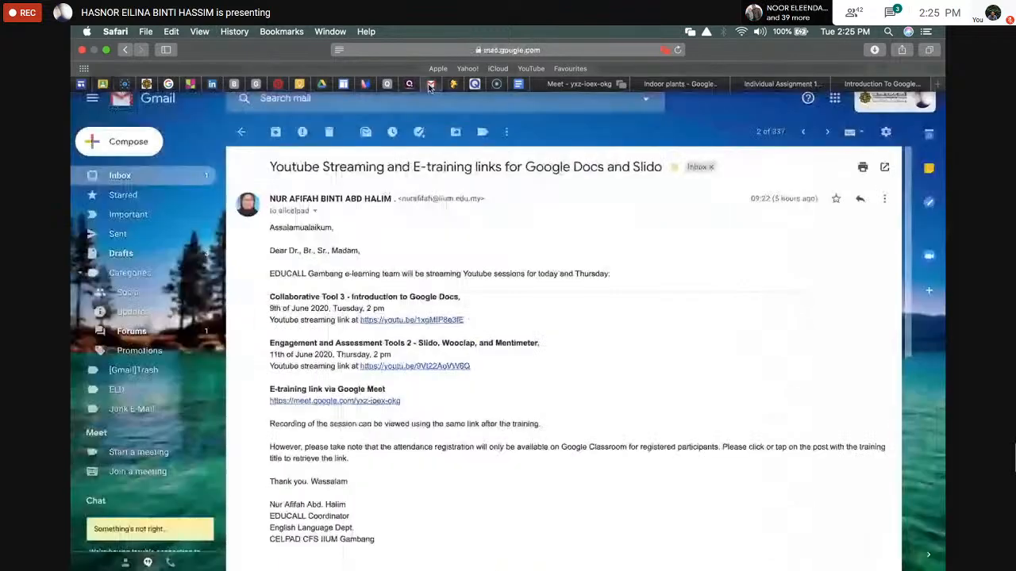
pyautogui.click(120, 176)
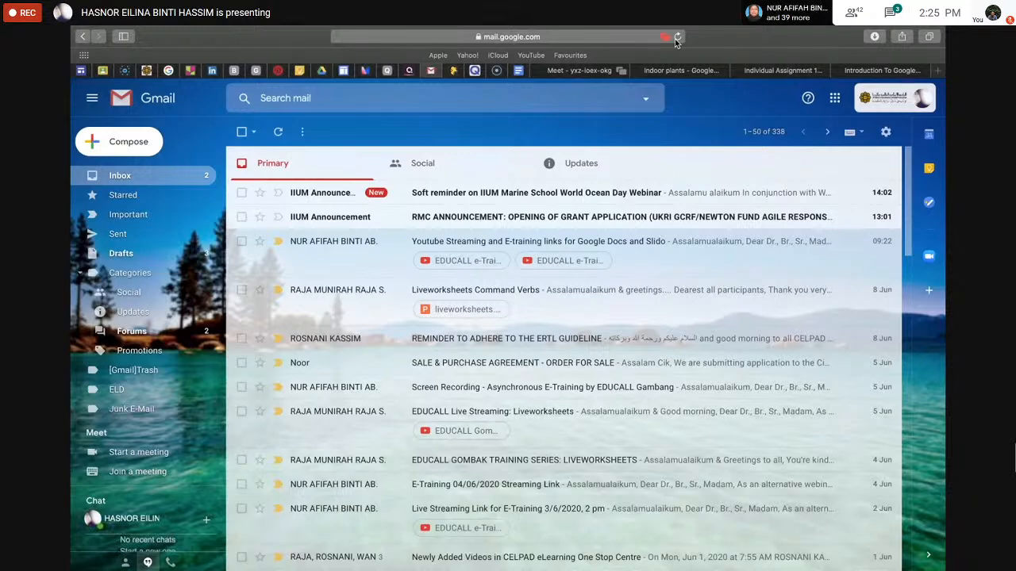
# Return to Google Classroom and accept the invitation to join the E-Training Resource Centre class
pyautogui.click(103, 71)
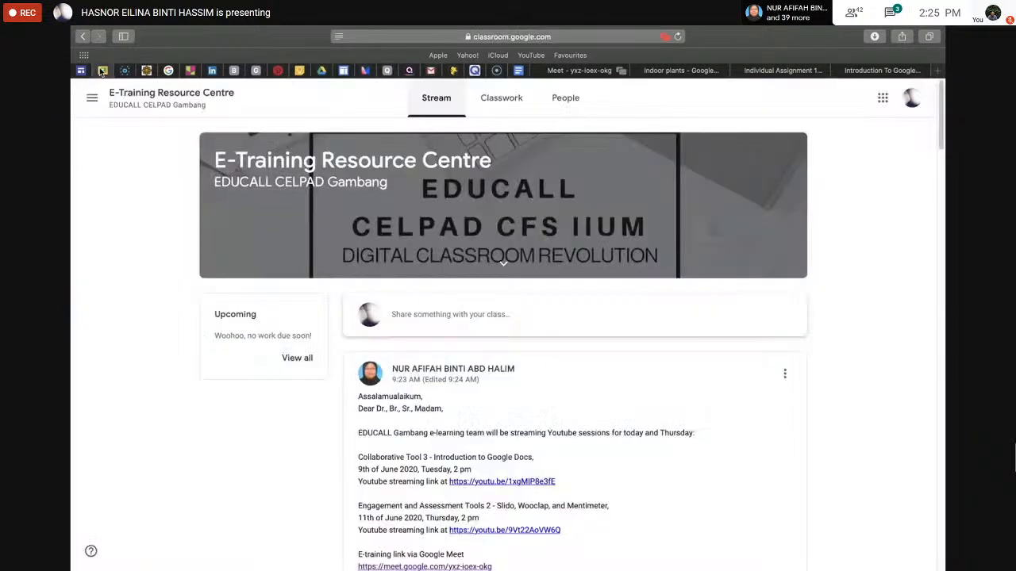
pyautogui.click(502, 97)
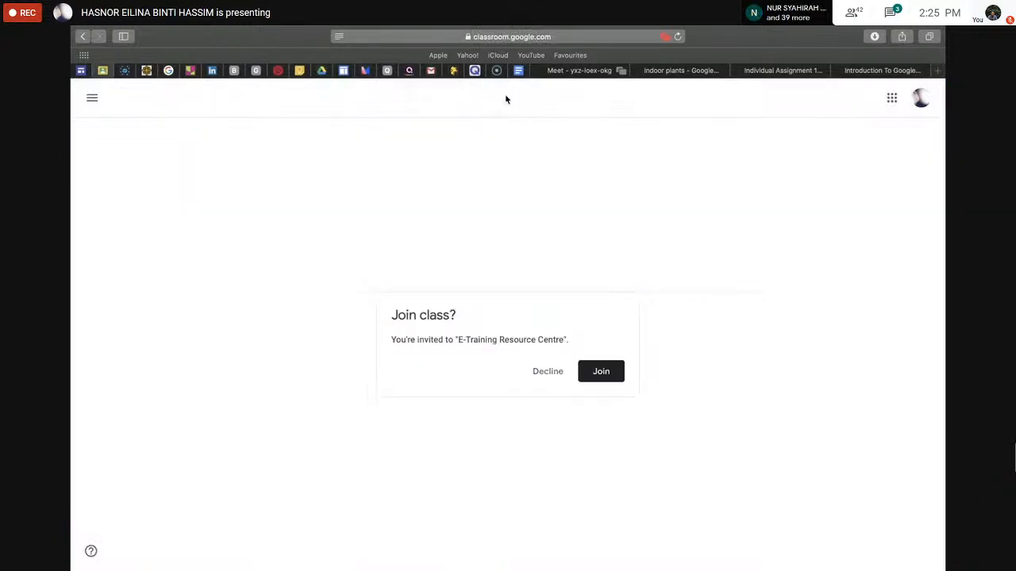
pyautogui.click(600, 373)
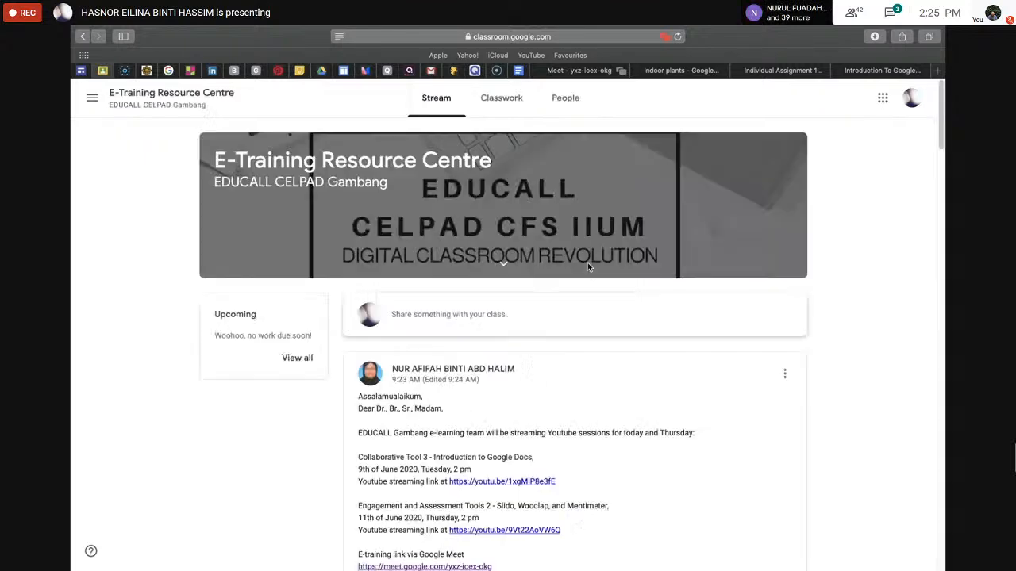
# Examine the class's Classwork and People pages, including the full list of teachers, and return to Classwork
pyautogui.click(519, 101)
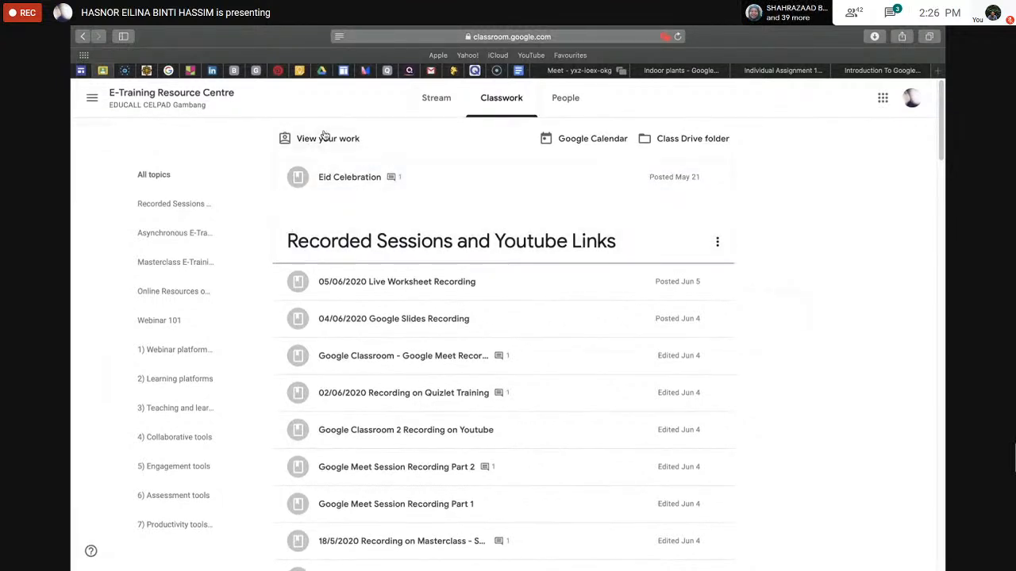
pyautogui.click(441, 103)
pyautogui.click(492, 99)
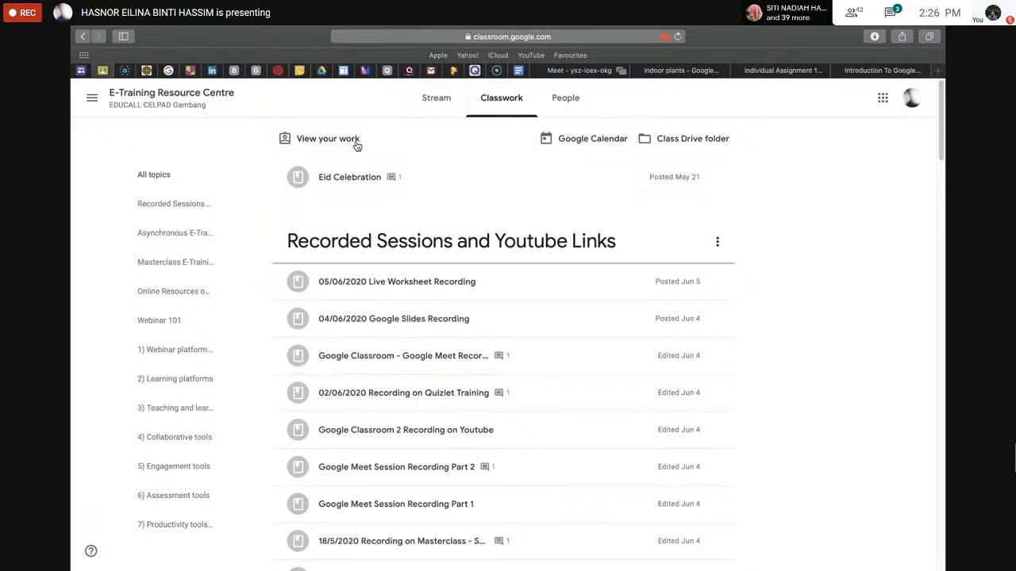
pyautogui.click(566, 101)
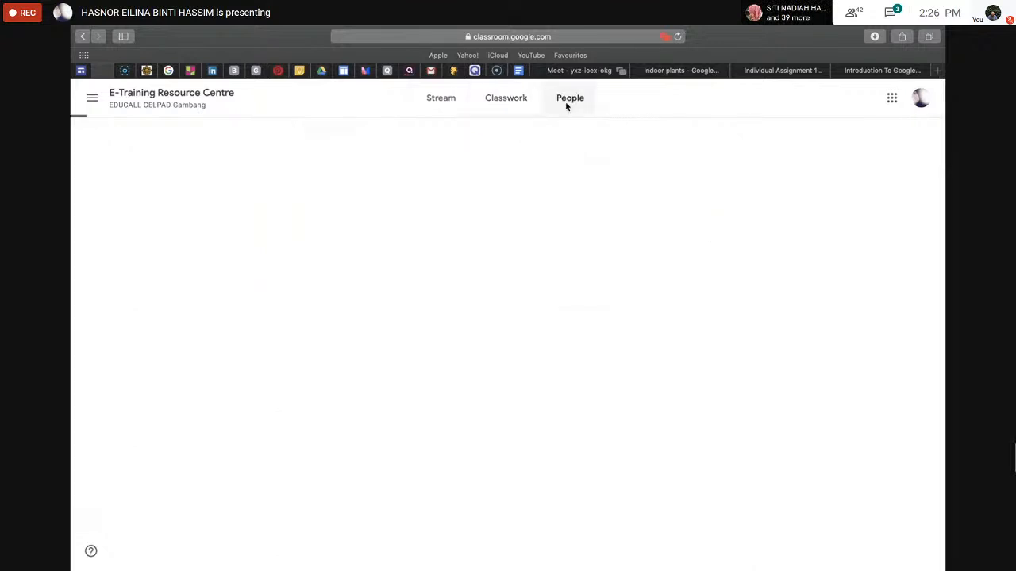
pyautogui.click(513, 103)
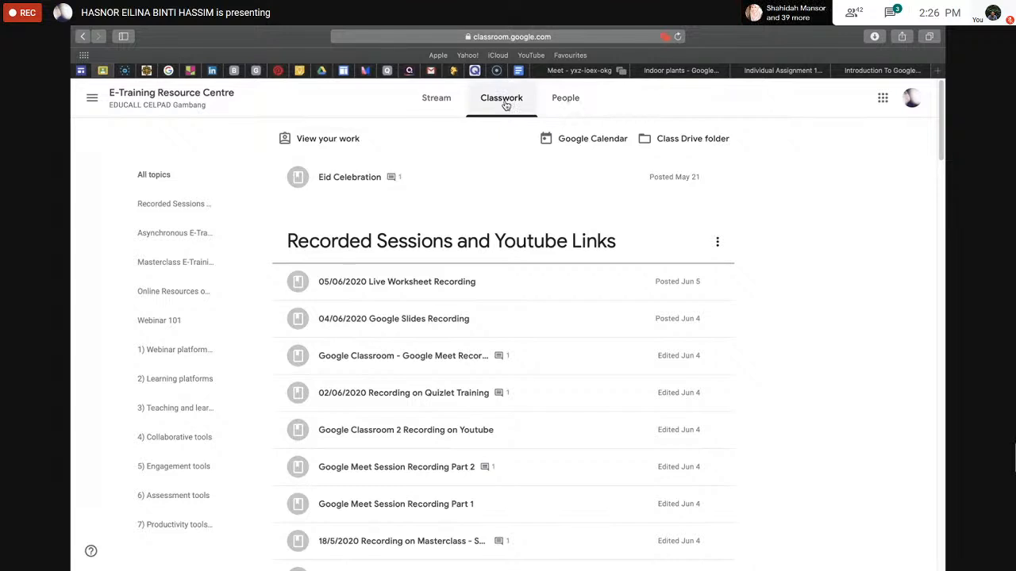
pyautogui.click(547, 103)
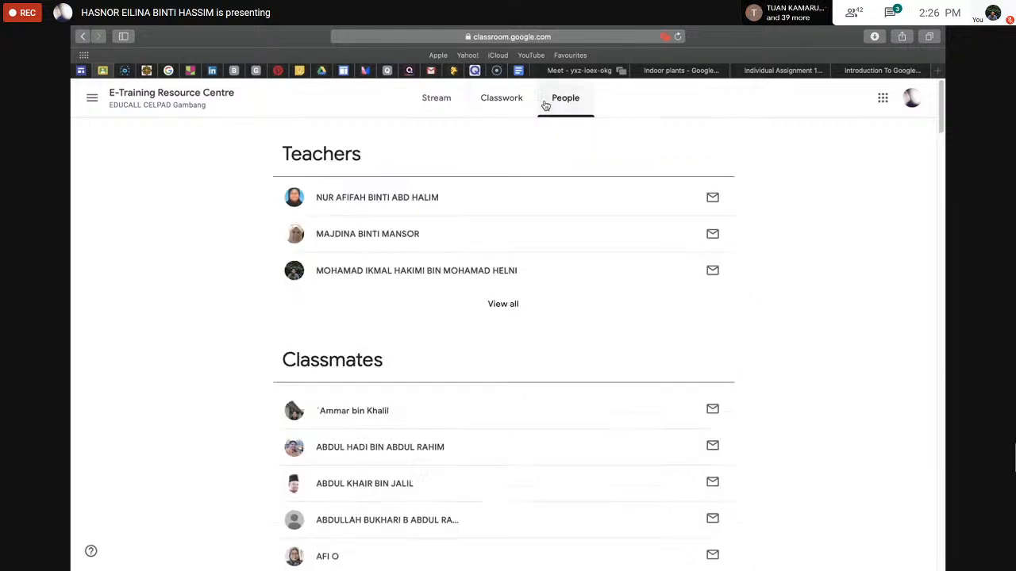
pyautogui.click(494, 304)
pyautogui.scroll(5, 489, 141)
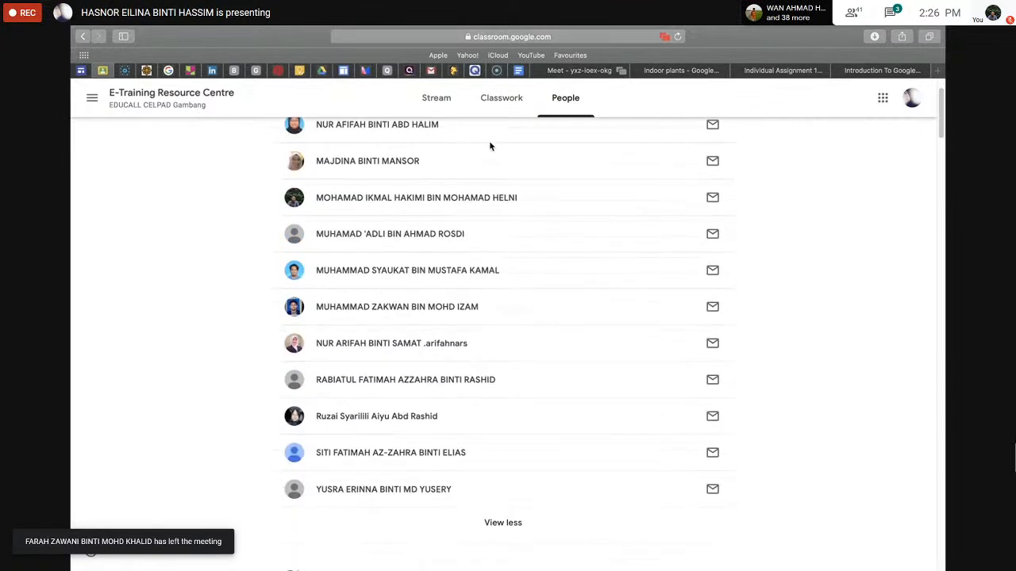
pyautogui.scroll(-1, 489, 172)
pyautogui.scroll(1, 489, 172)
pyautogui.click(512, 96)
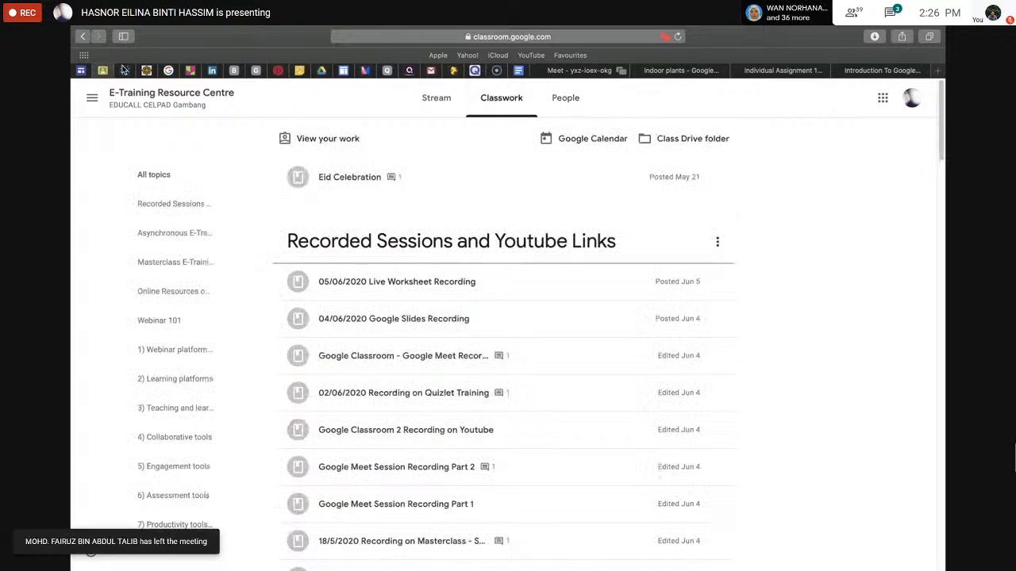
# Look through the list of enrolled classes and open the Google Classroom overview of all classes
pyautogui.click(92, 98)
pyautogui.scroll(-5, 173, 447)
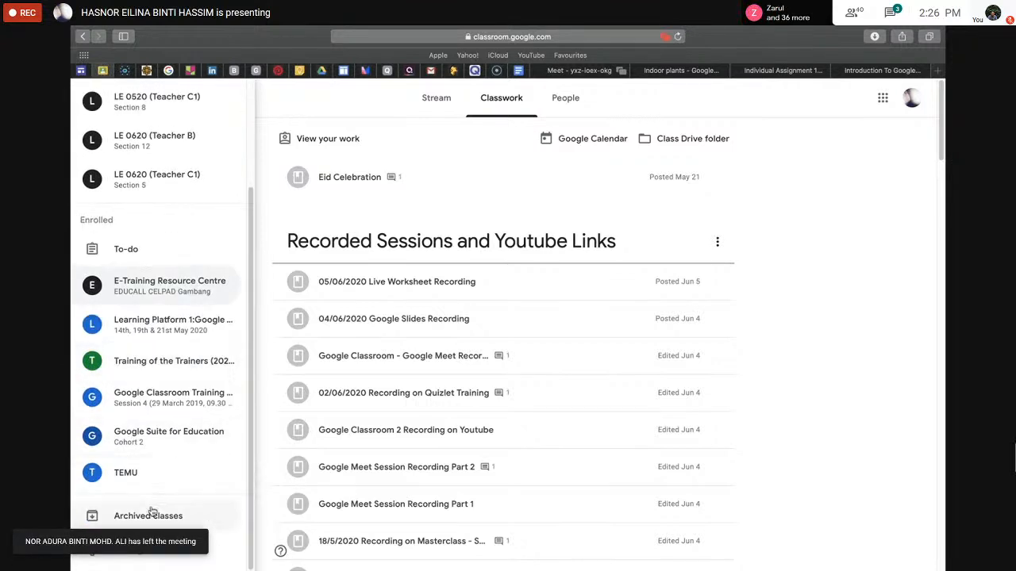
pyautogui.scroll(5, 150, 510)
pyautogui.click(138, 111)
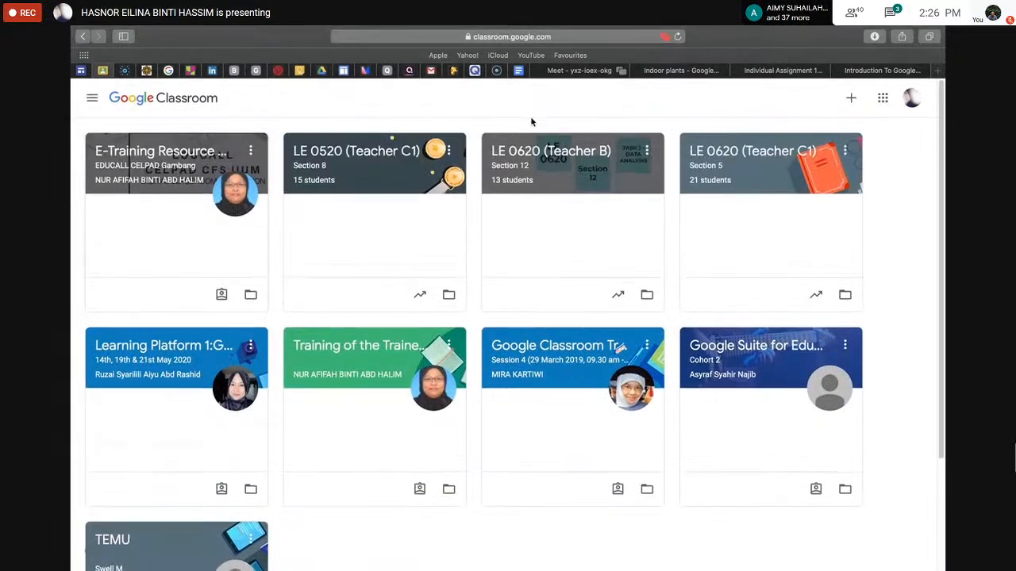
# Create a new class named "OOOO" with the section "ooo"
pyautogui.click(850, 99)
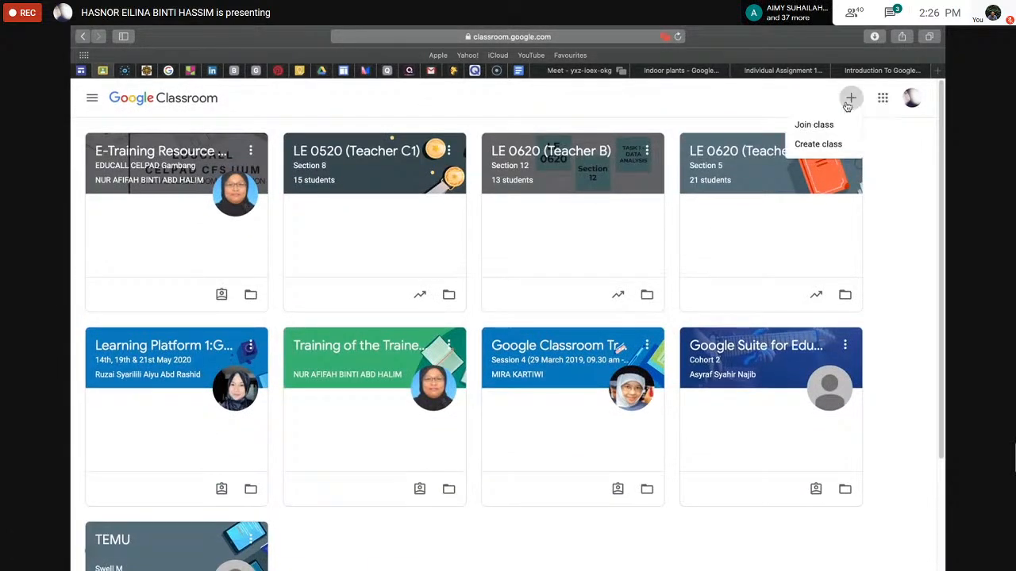
pyautogui.click(815, 144)
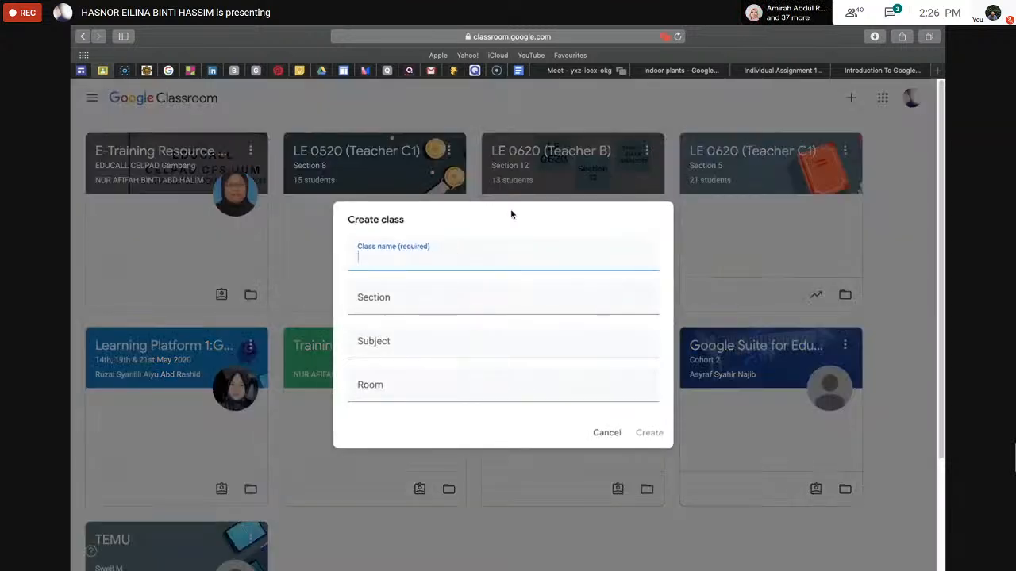
pyautogui.write('F')
pyautogui.press('BackSpace')
pyautogui.write('0000')
pyautogui.click(481, 295)
pyautogui.write('000')
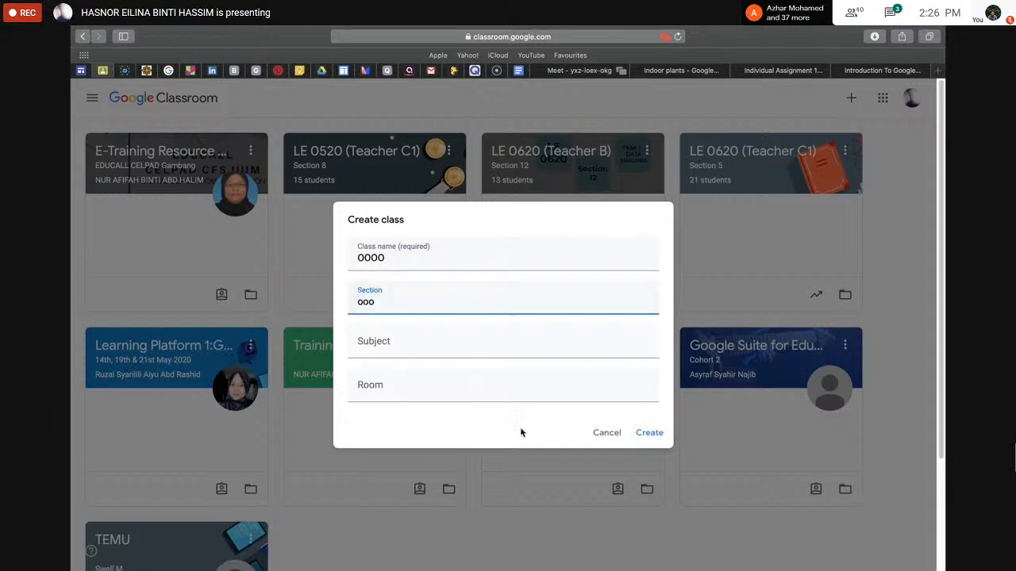
pyautogui.click(645, 431)
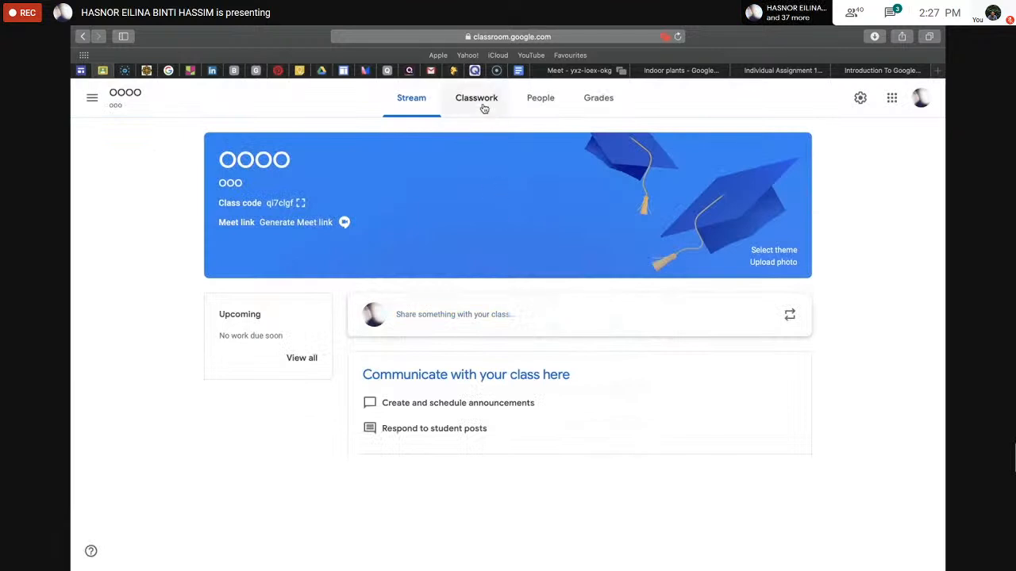
# Start a new assignment in the OOOO class's Classwork and title it "Essay Writing 1", leaving the instructions empty
pyautogui.click(484, 102)
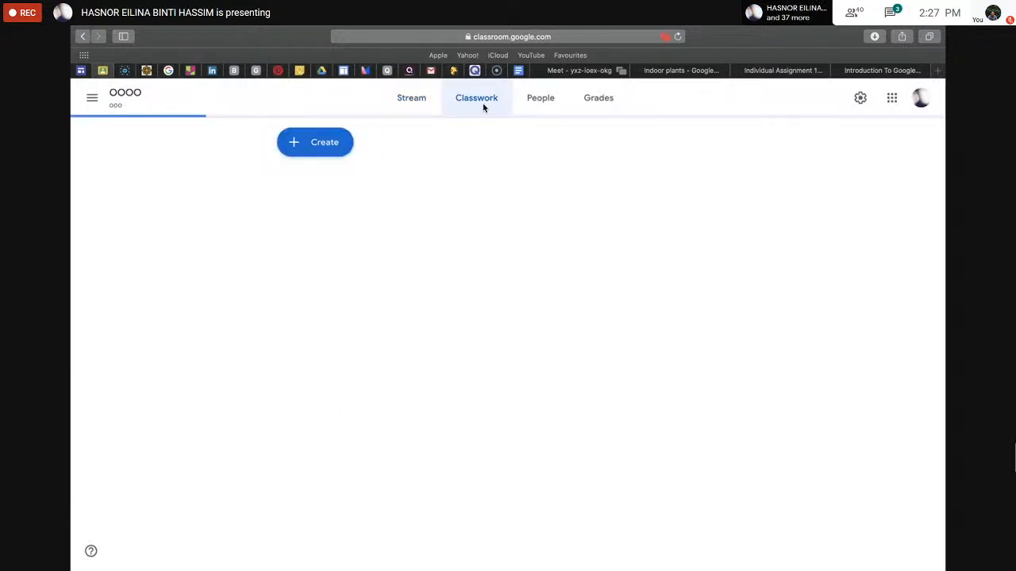
pyautogui.click(343, 153)
pyautogui.click(341, 175)
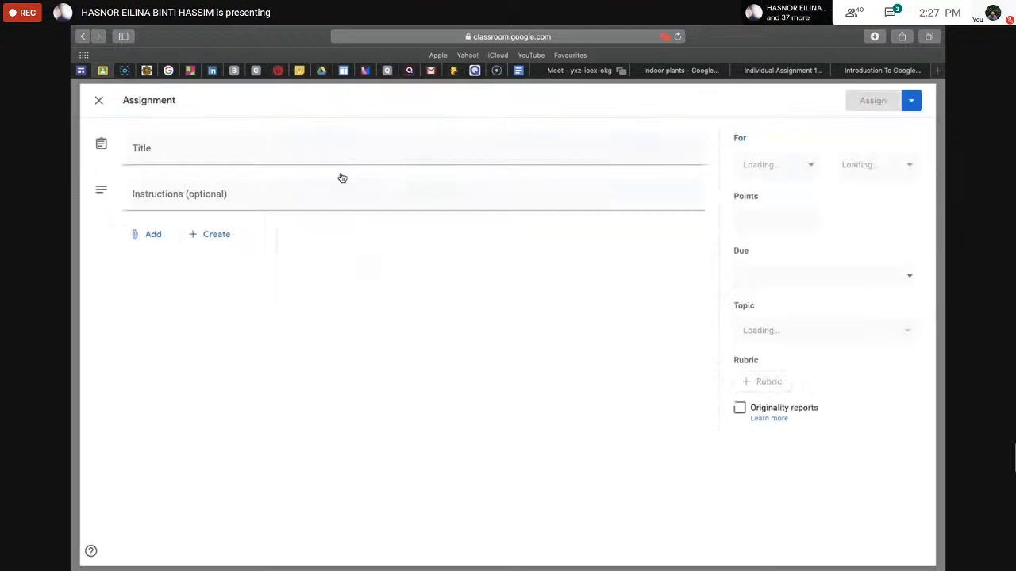
pyautogui.write('E')
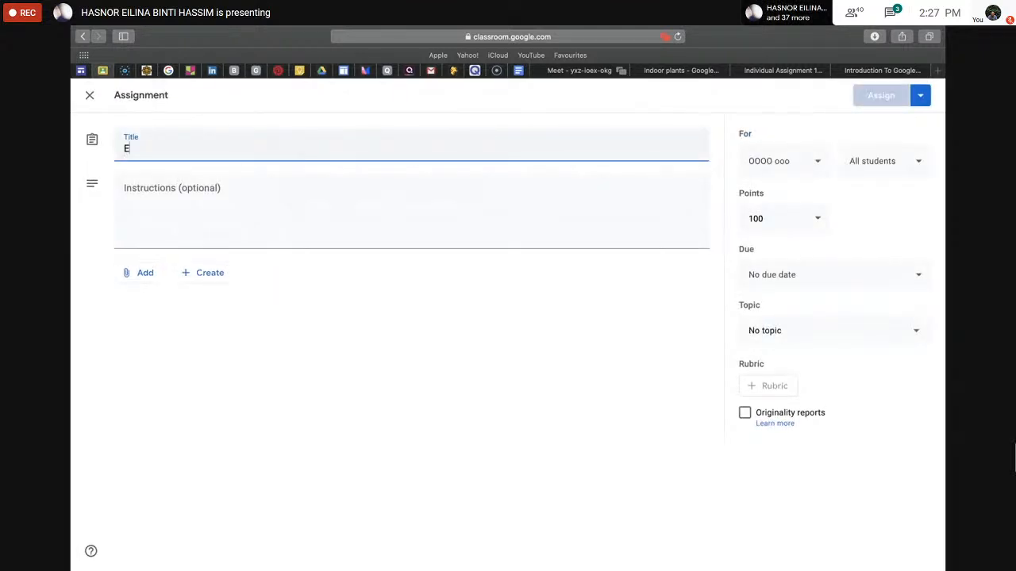
pyautogui.write('ssay Writing 1')
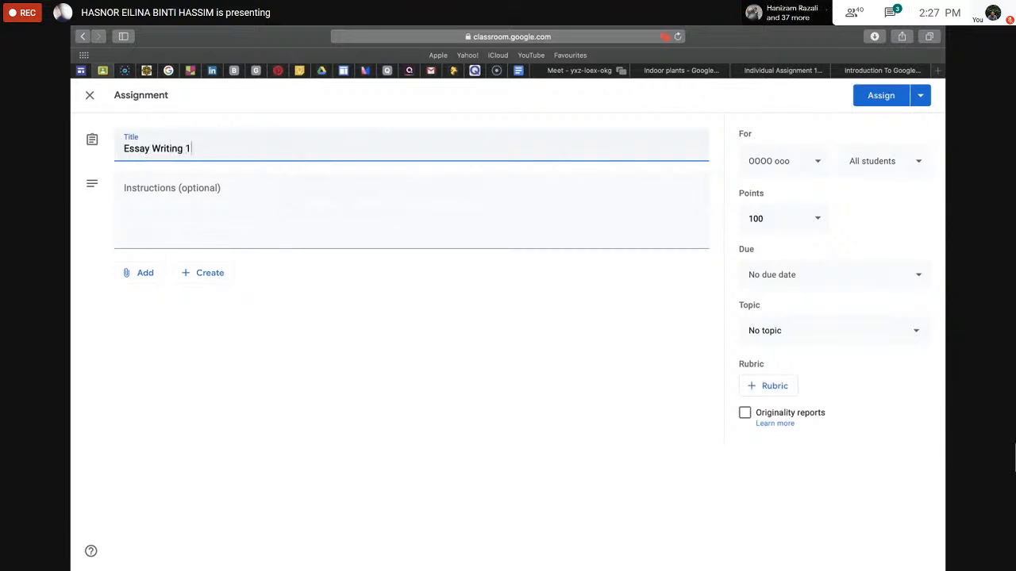
pyautogui.click(243, 195)
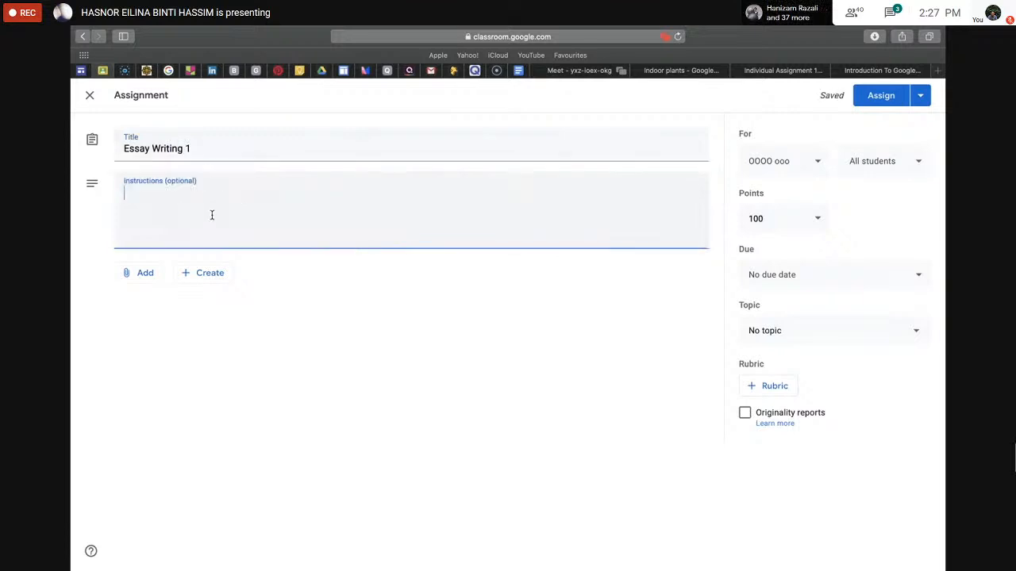
# Attach the Individual Assignment 1 document from Google Drive to the assignment
pyautogui.click(152, 275)
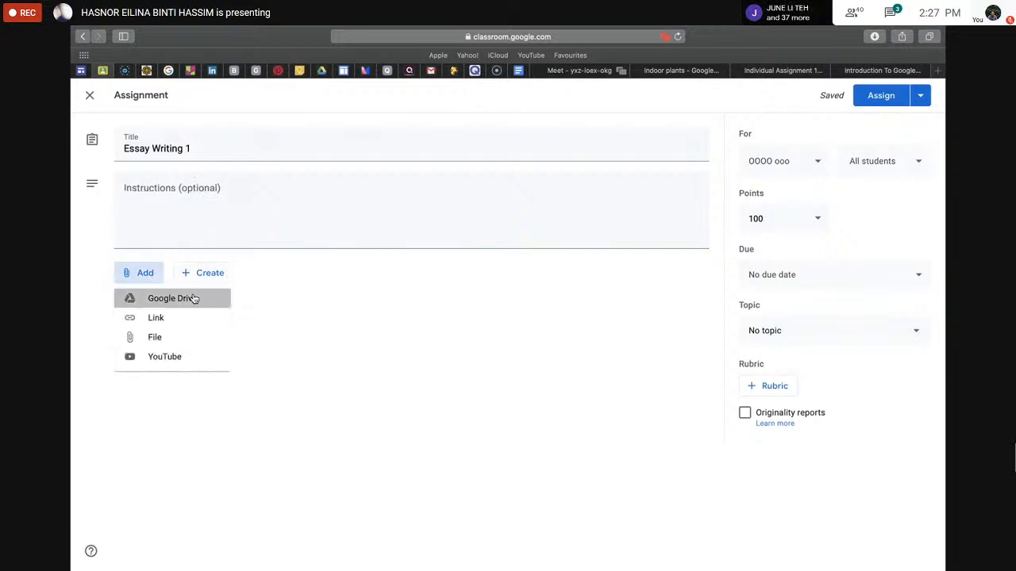
pyautogui.click(192, 299)
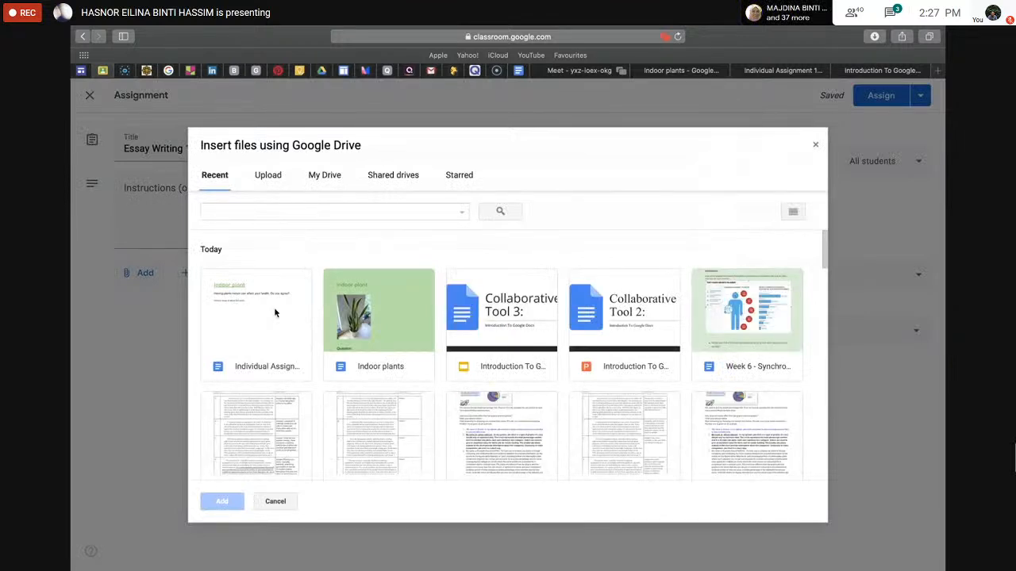
pyautogui.click(274, 312)
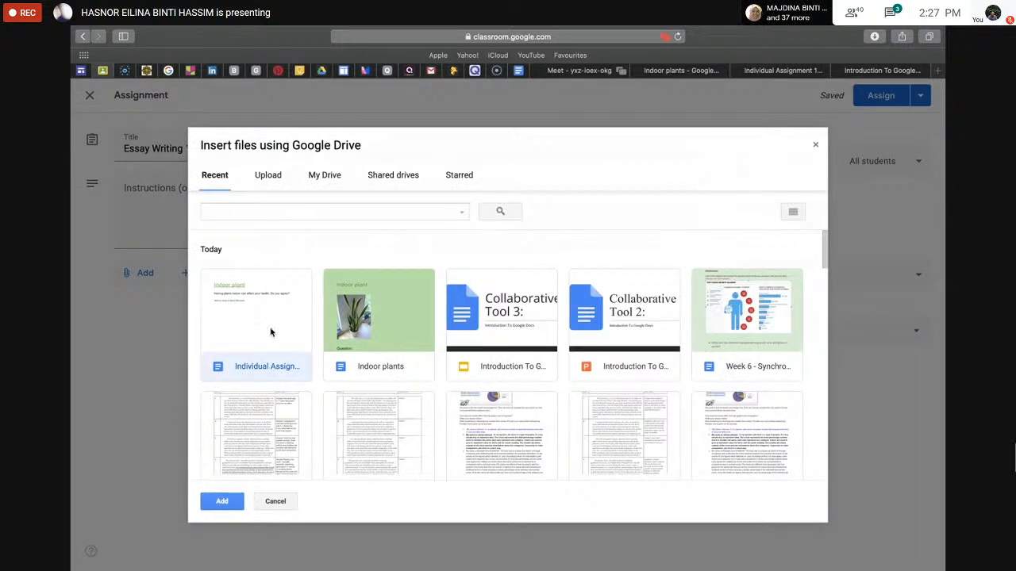
pyautogui.click(222, 502)
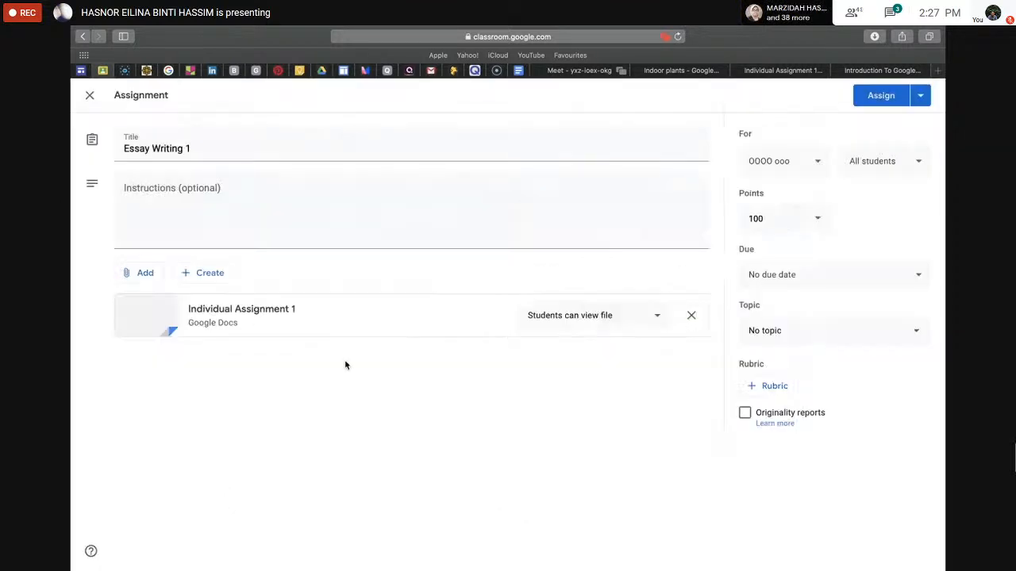
# Set the attached document to "Make a copy for each student" and assign Essay Writing 1 to the class
pyautogui.click(656, 315)
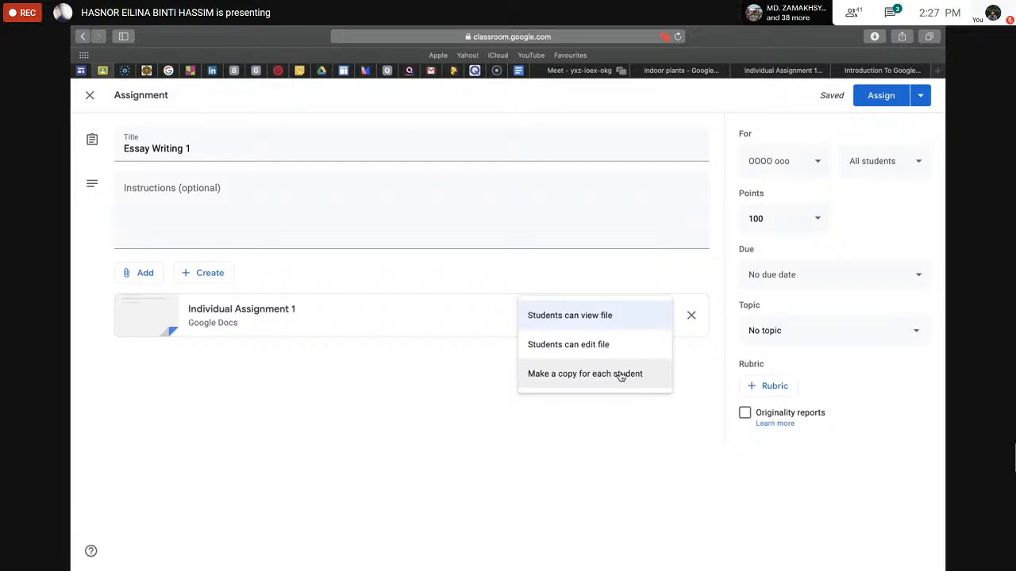
pyautogui.click(621, 376)
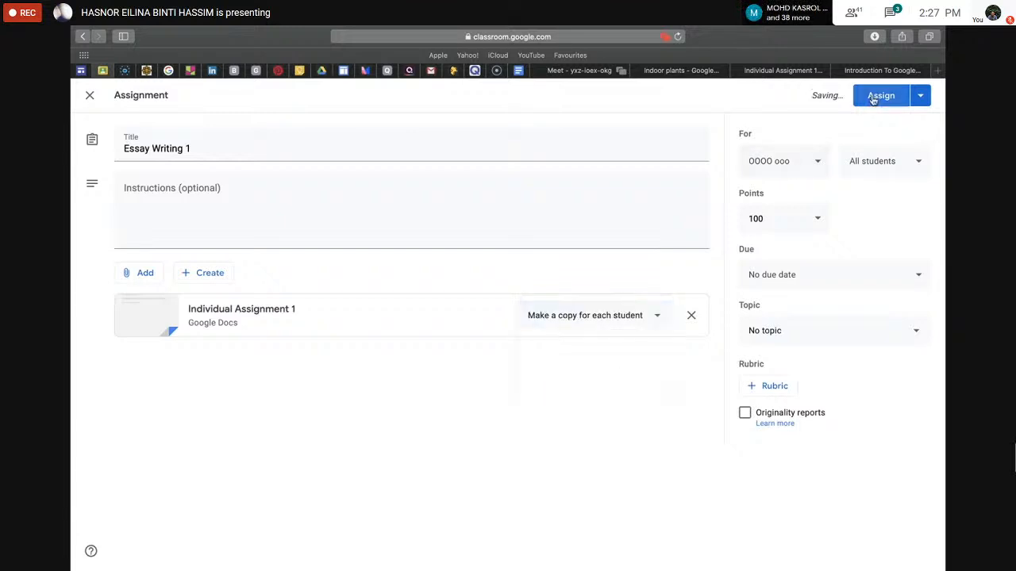
pyautogui.click(881, 95)
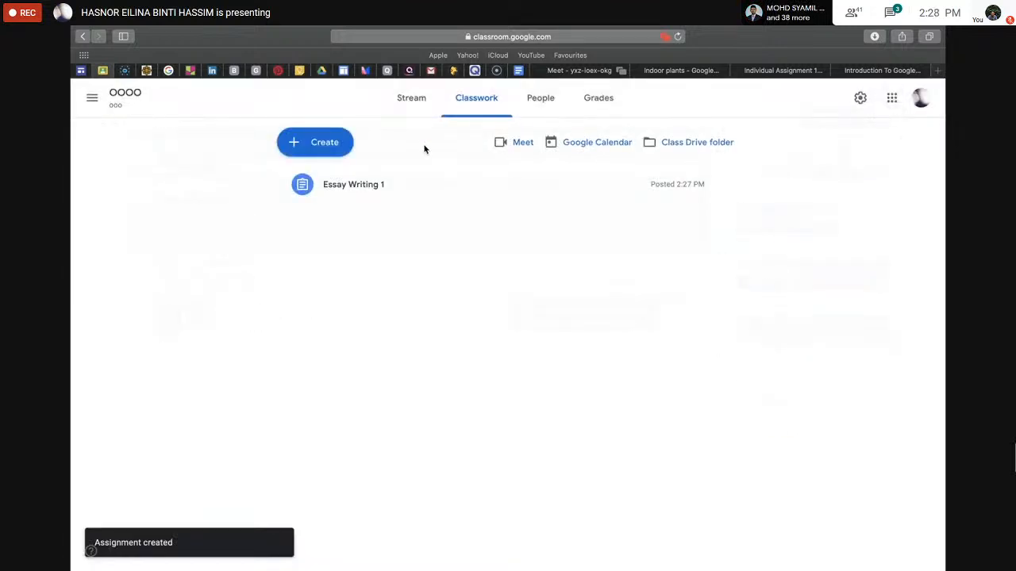
# Review the posted Essay Writing 1 assignment's details and its student work page
pyautogui.click(378, 192)
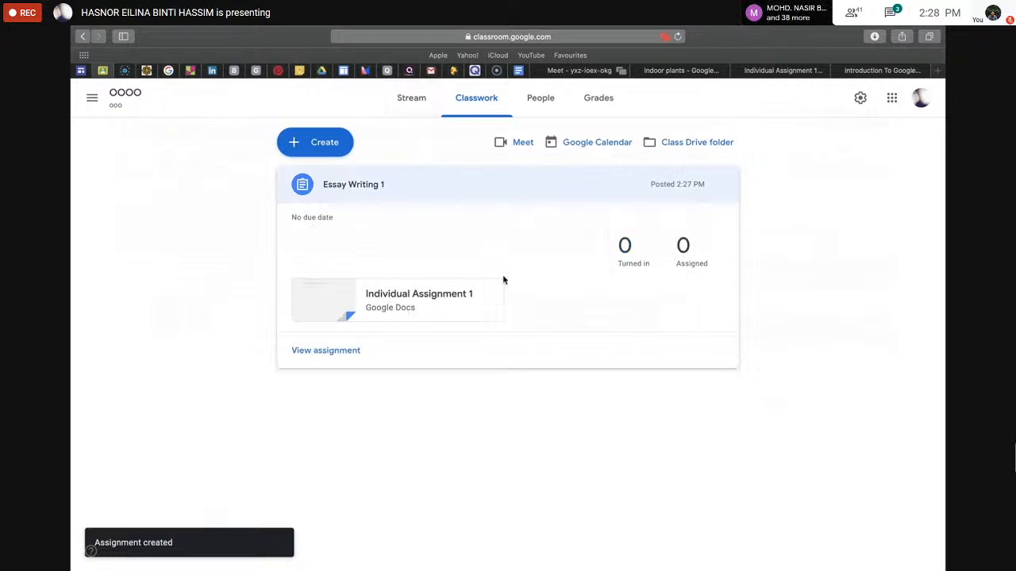
pyautogui.click(352, 351)
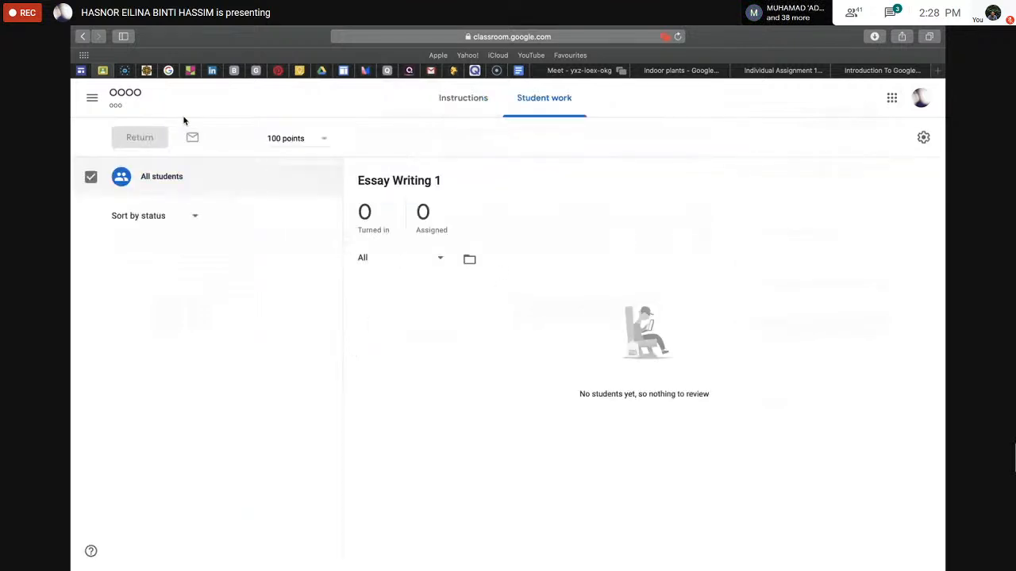
pyautogui.click(82, 37)
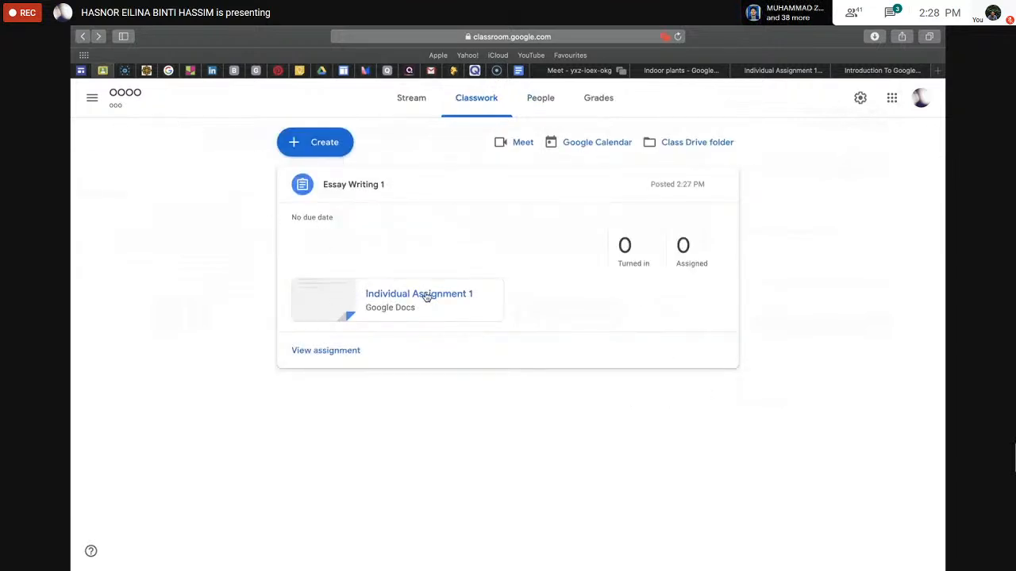
pyautogui.click(348, 349)
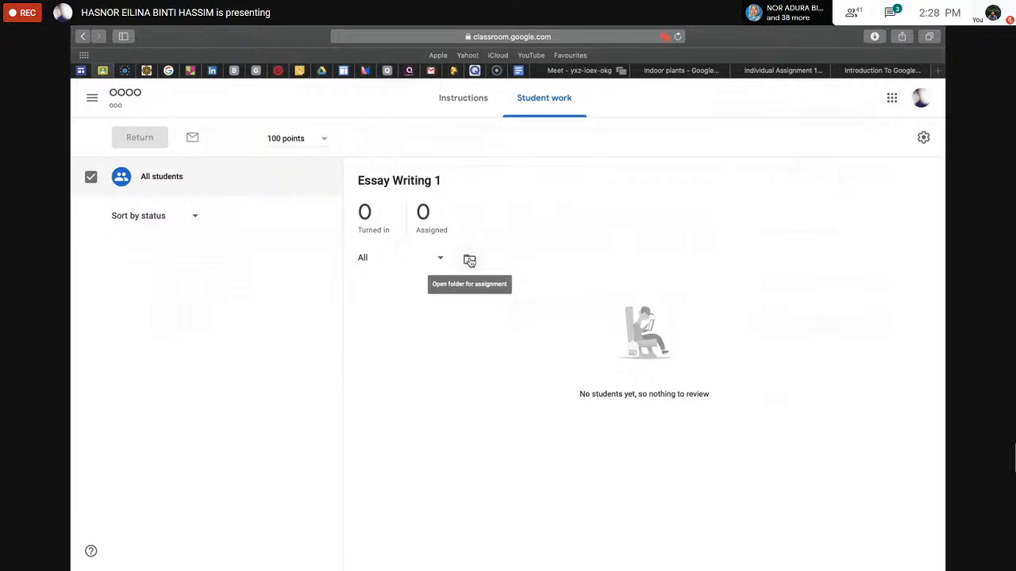
# Revisit the Indoor plants document and the Introduction To Google Docs slides, and return to the OOOO class stream
pyautogui.click(669, 70)
pyautogui.scroll(-10, 444, 306)
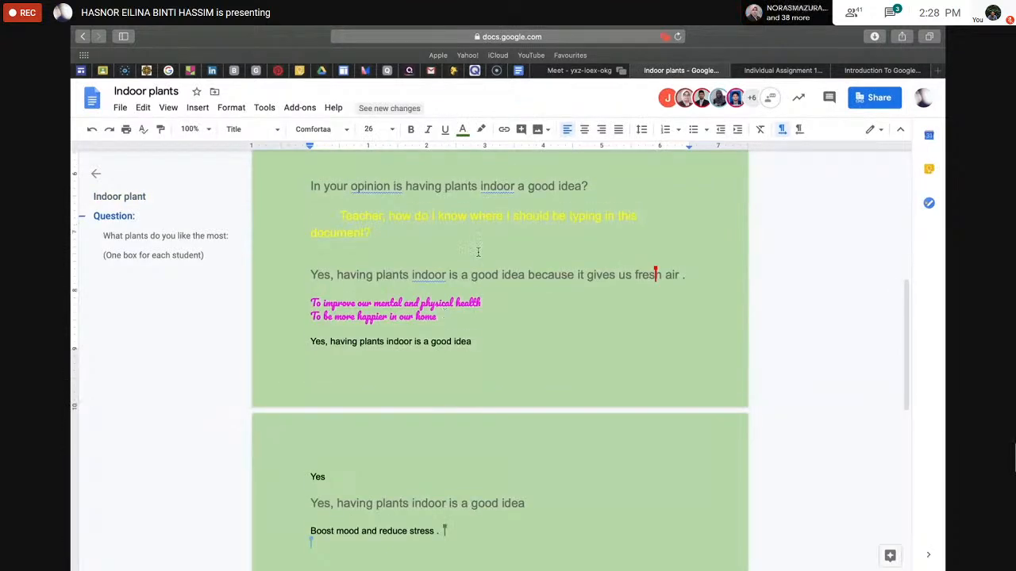
pyautogui.scroll(3, 456, 304)
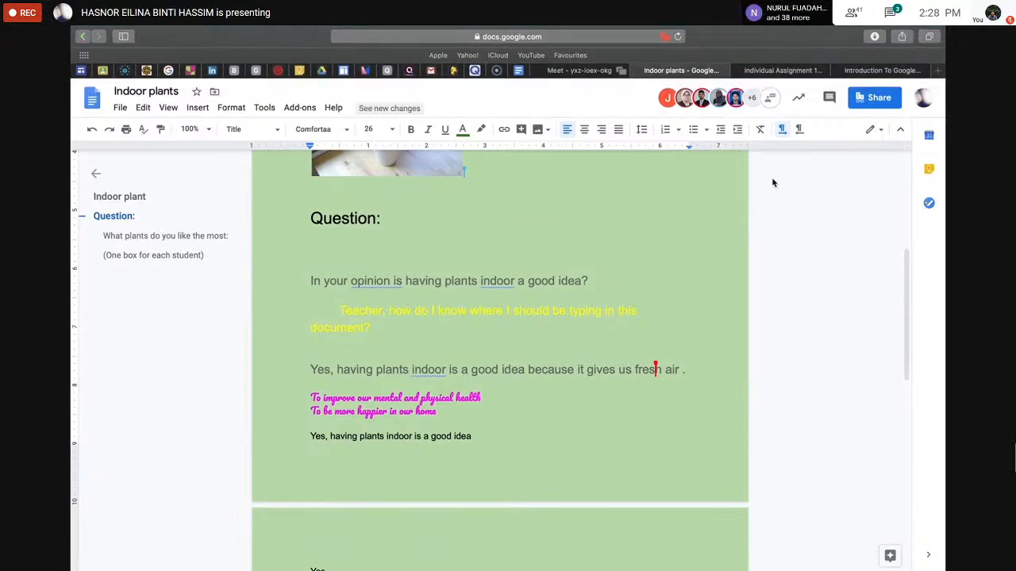
pyautogui.click(876, 70)
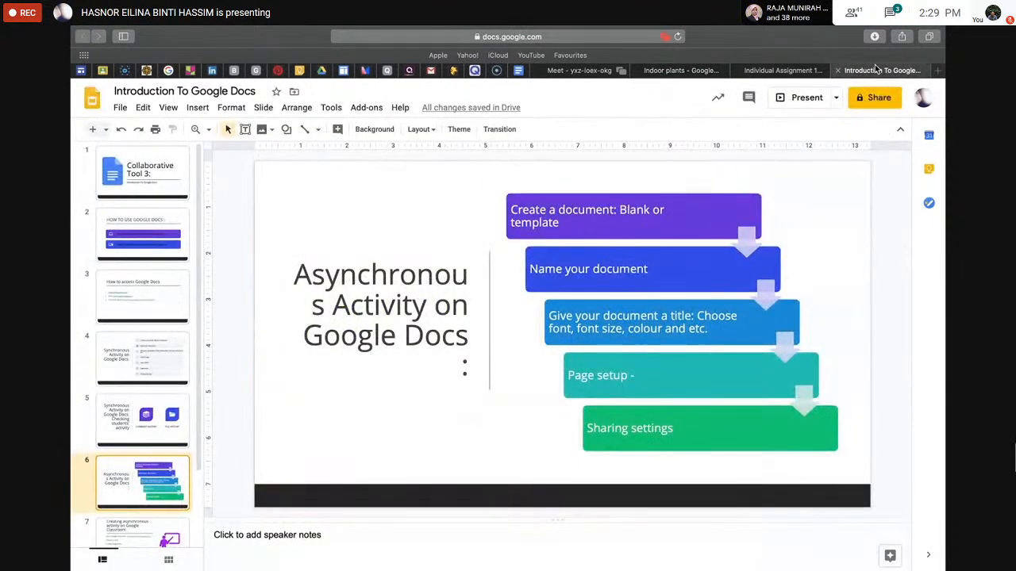
pyautogui.click(104, 70)
pyautogui.click(118, 101)
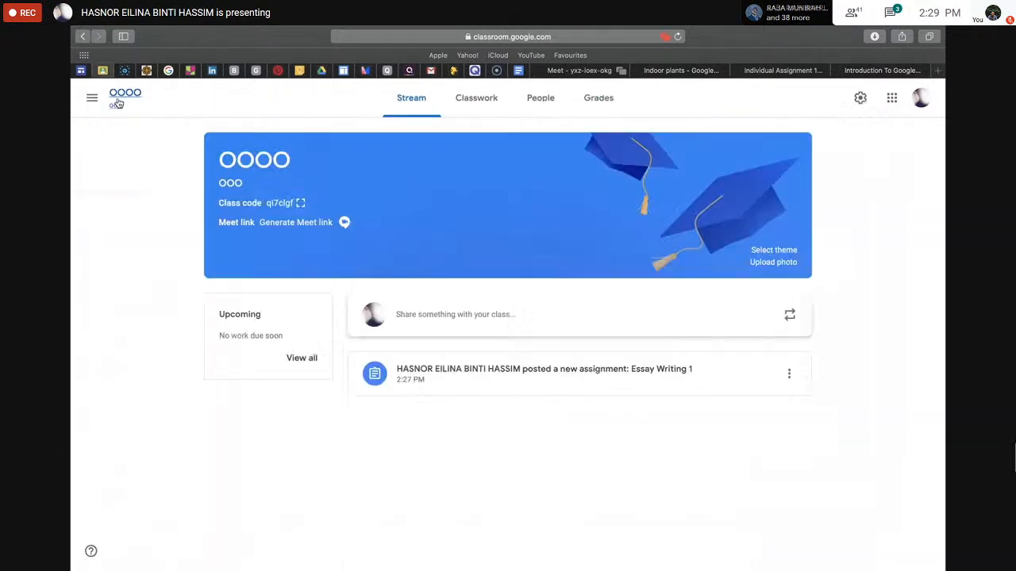
# Display the OOOO class code, copy it, and send it to everyone in the Google Meet chat
pyautogui.click(301, 204)
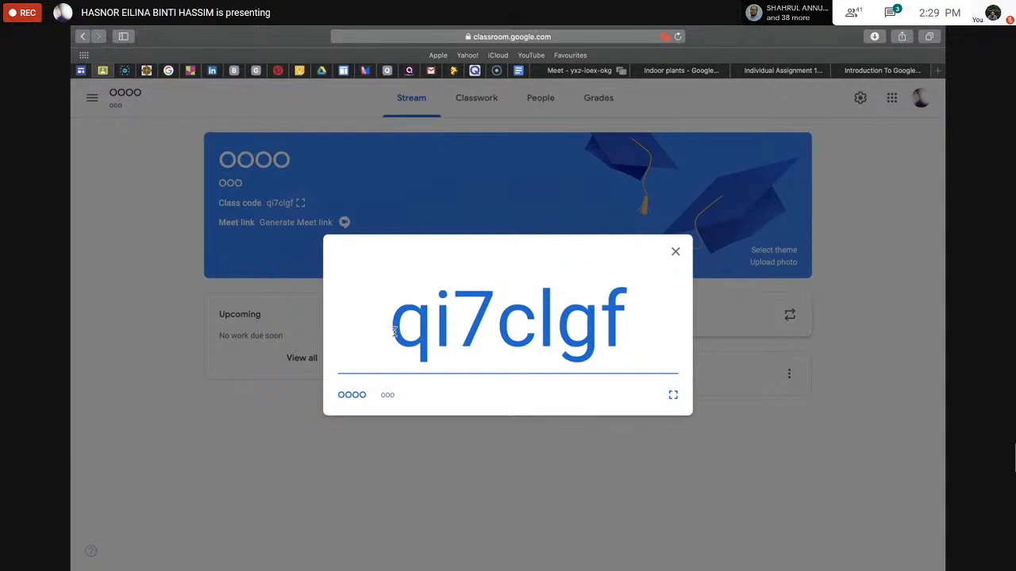
pyautogui.moveTo(392, 332); pyautogui.dragTo(620, 347)
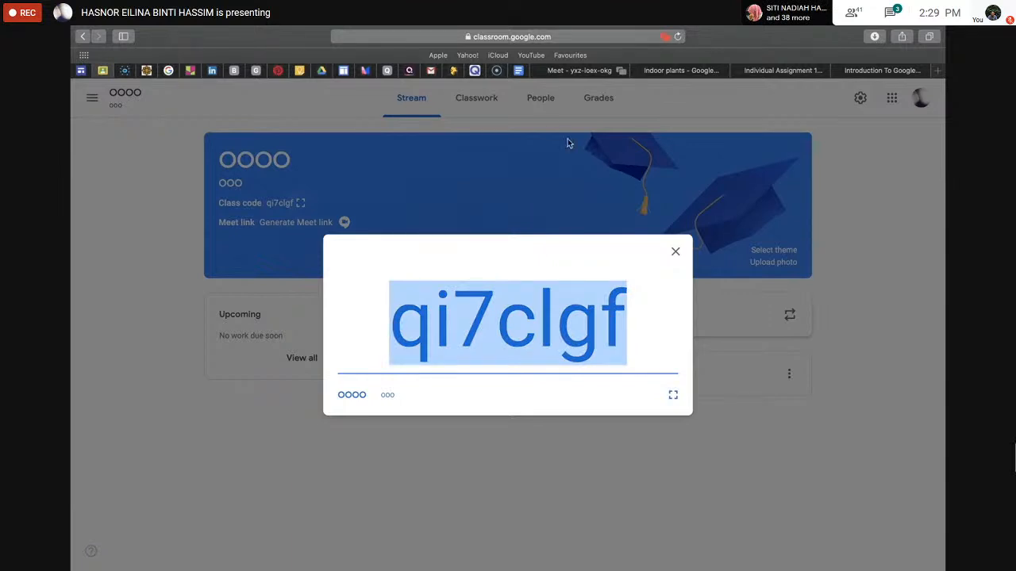
pyautogui.click(579, 70)
pyautogui.click(762, 359)
pyautogui.press('super+v')
pyautogui.press('Return')
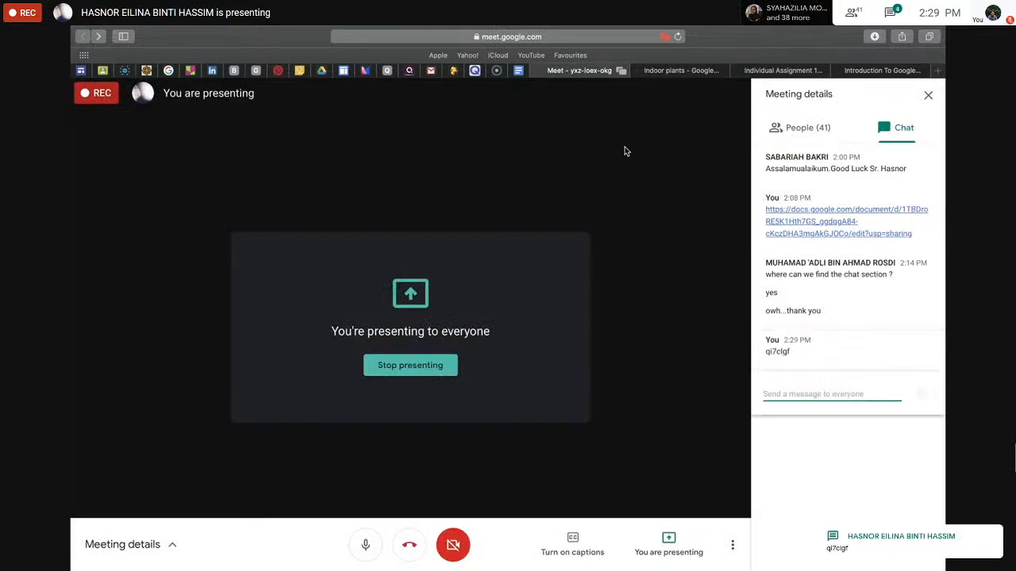
# Return to Google Classroom, dismiss the class code display, and reload the People page to check which students have joined
pyautogui.click(108, 70)
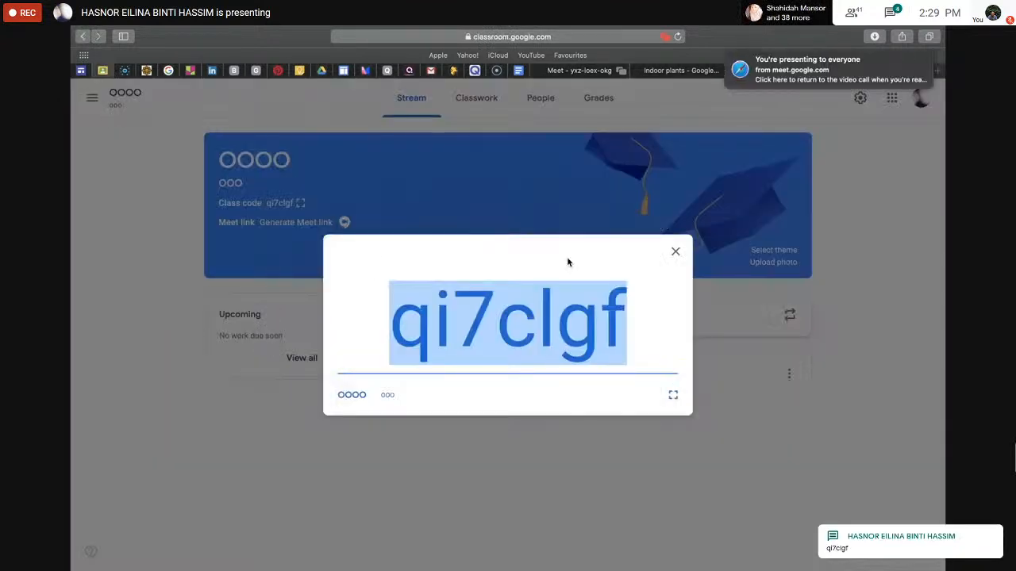
pyautogui.click(673, 255)
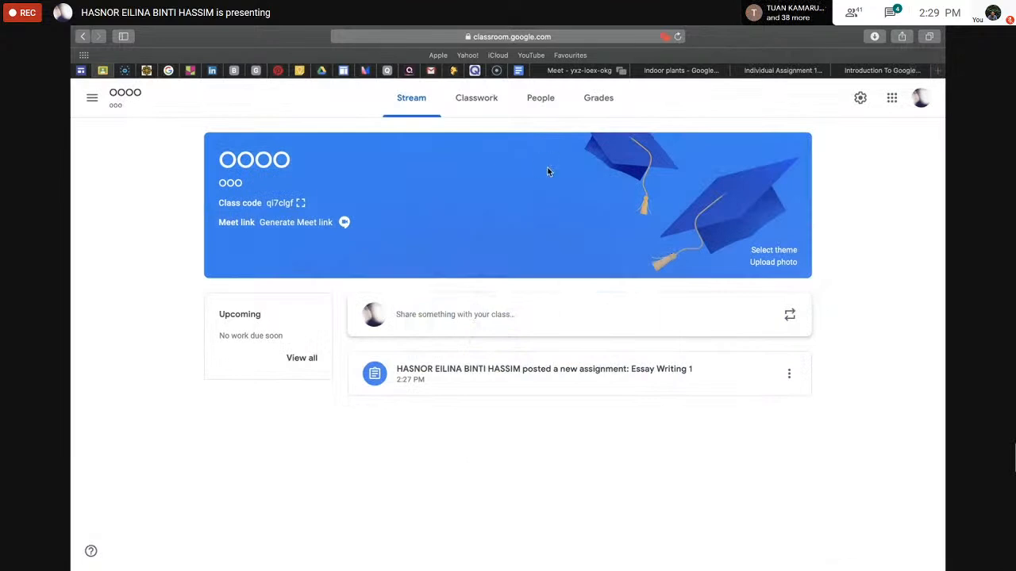
pyautogui.click(534, 107)
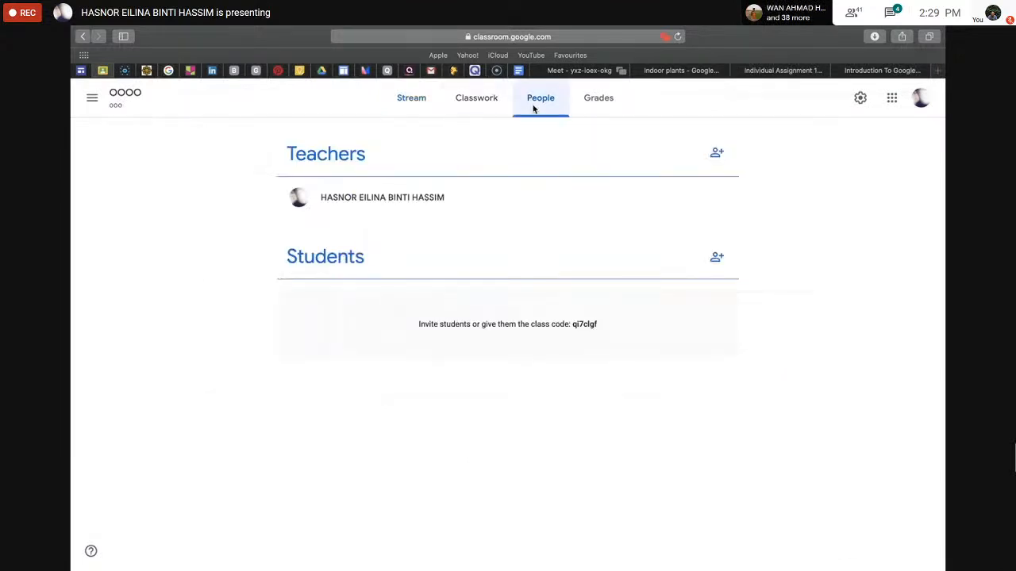
pyautogui.click(677, 37)
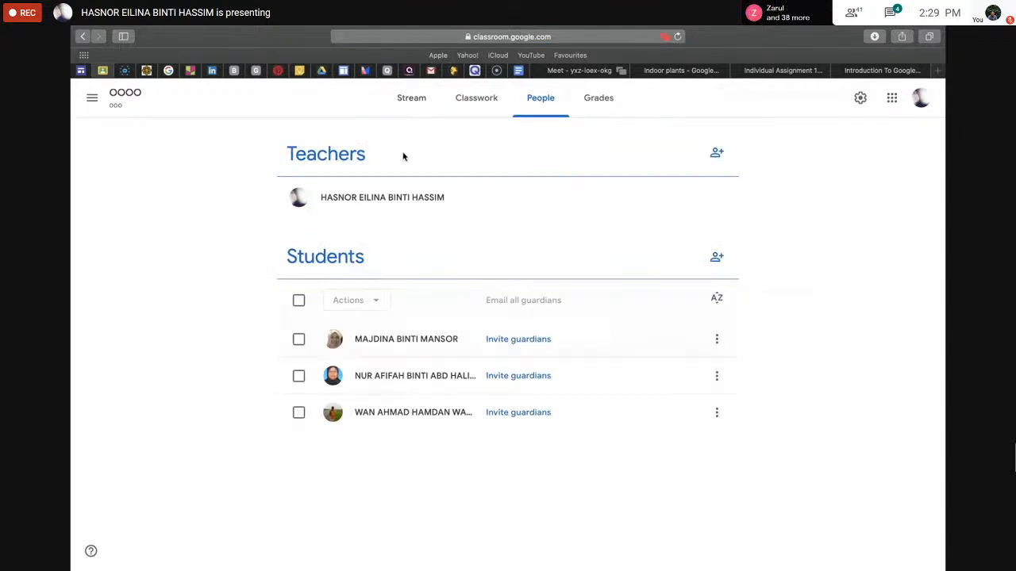
# Open the class's classwork list, expand Essay Writing 1, and reload the page to check its updated submission status
pyautogui.click(460, 102)
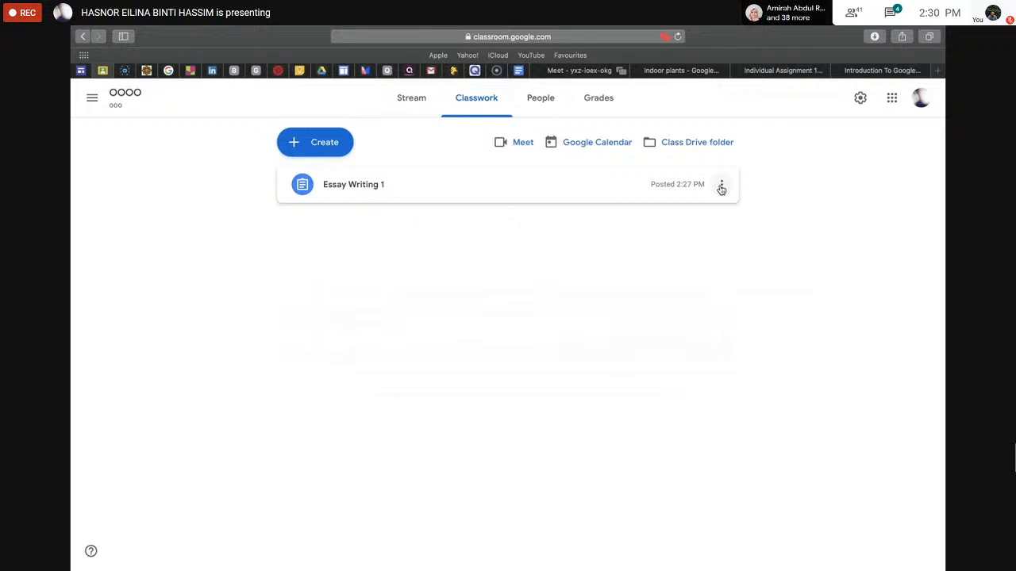
pyautogui.click(721, 187)
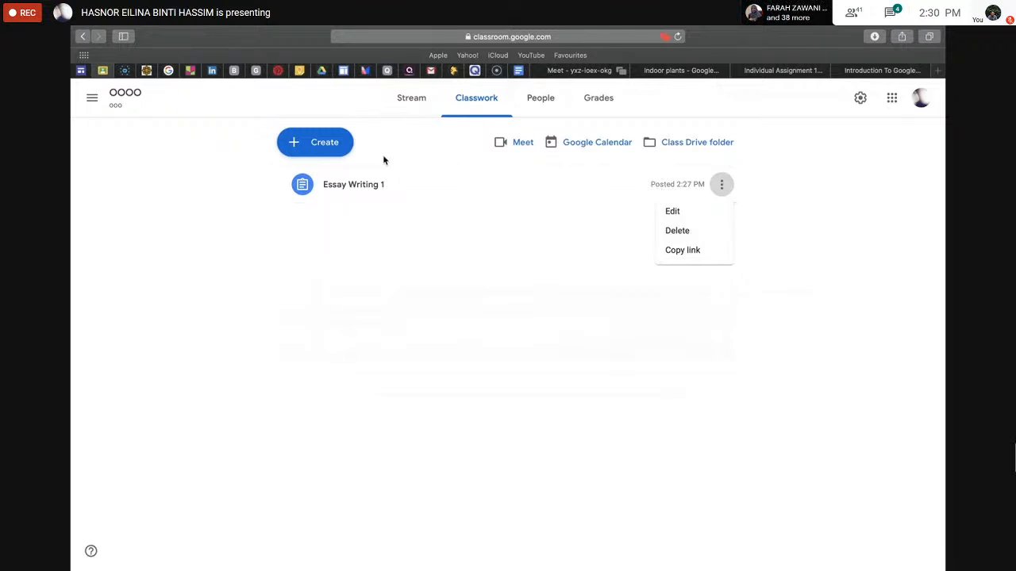
pyautogui.click(364, 174)
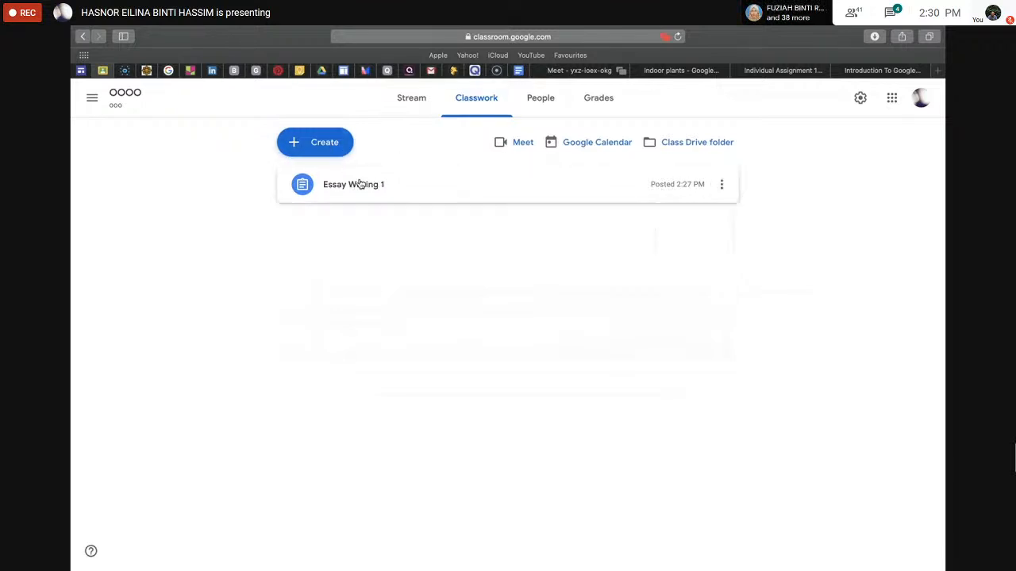
pyautogui.click(356, 181)
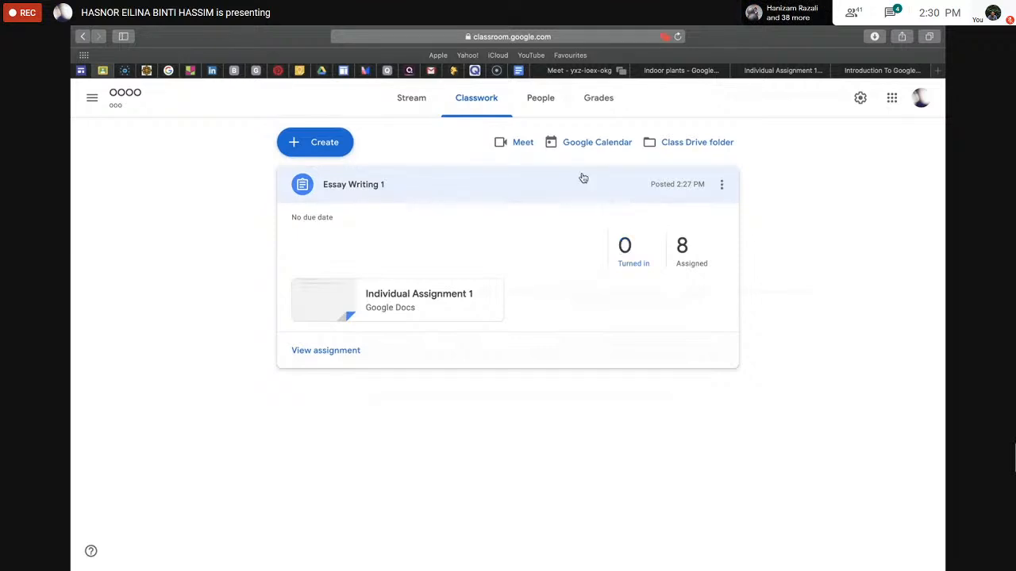
pyautogui.click(677, 36)
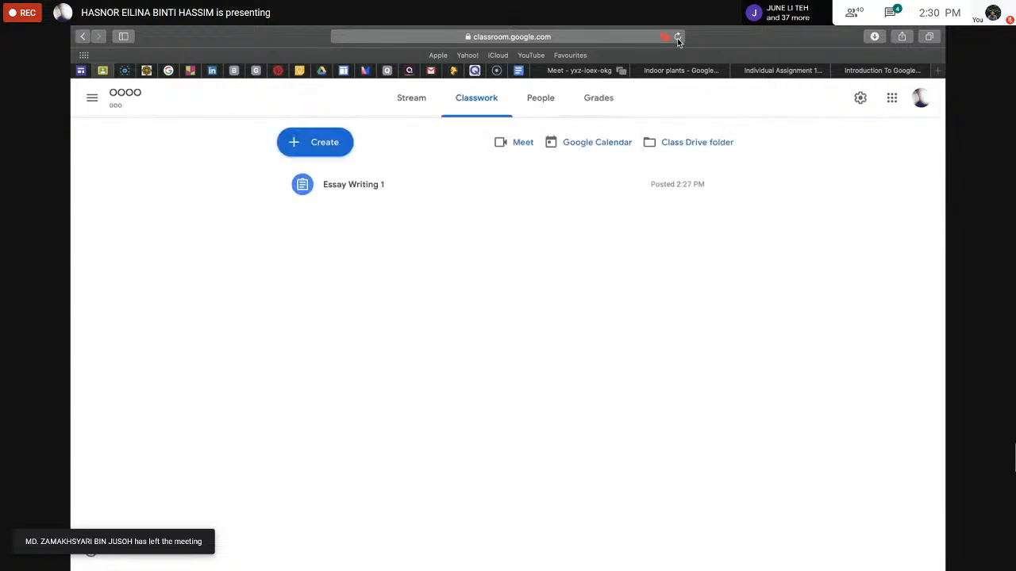
pyautogui.click(367, 184)
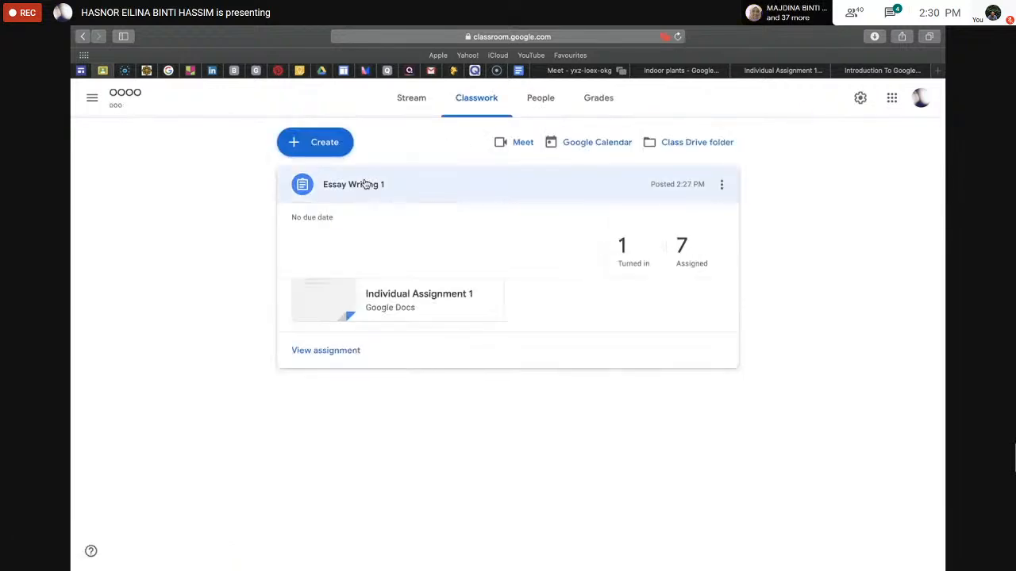
# Open the turned-in Essay Writing 1 submission and review its text, grading area, and the grammar suggestion for "indoor"
pyautogui.click(624, 253)
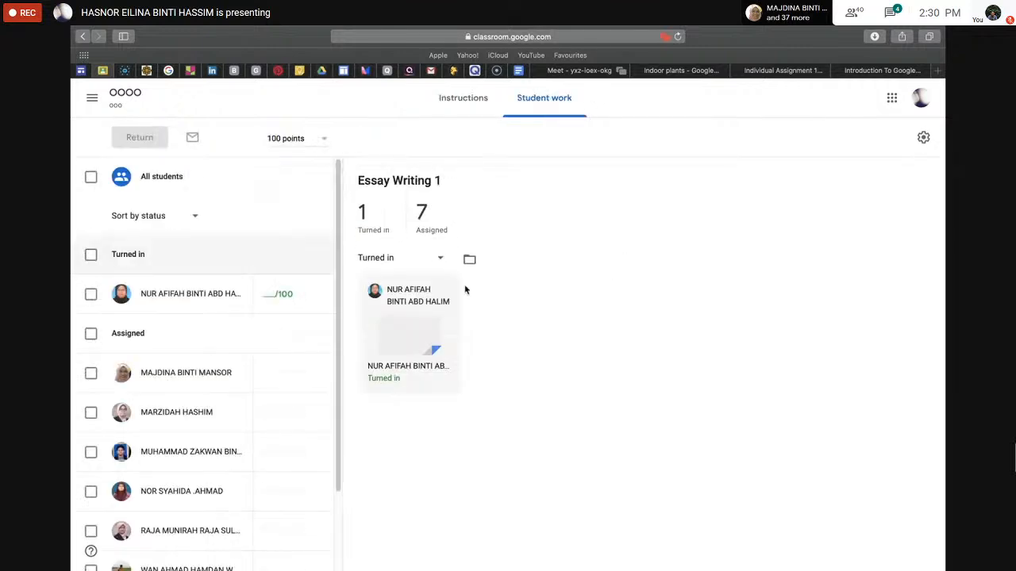
pyautogui.click(401, 343)
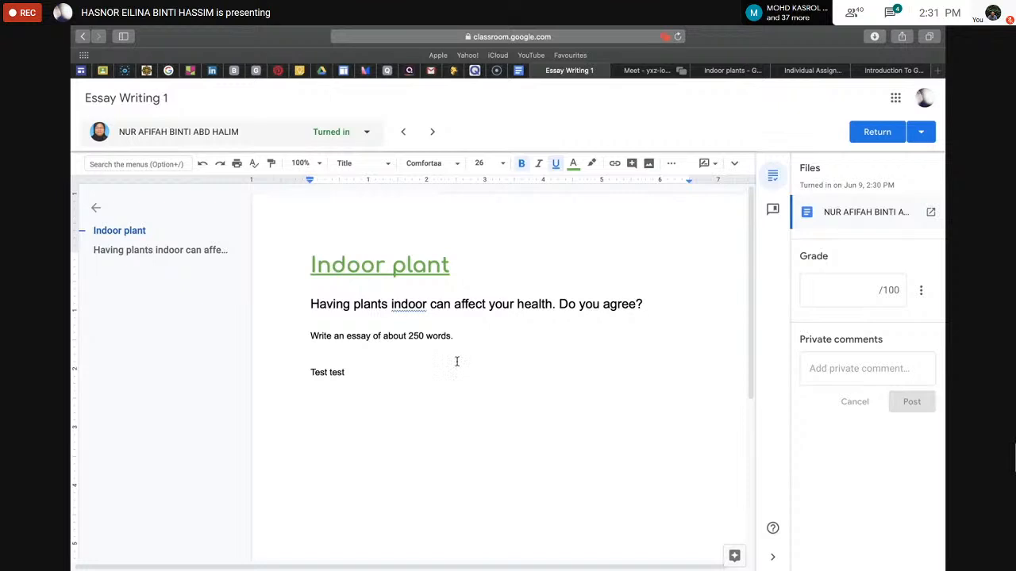
pyautogui.scroll(-1, 637, 314)
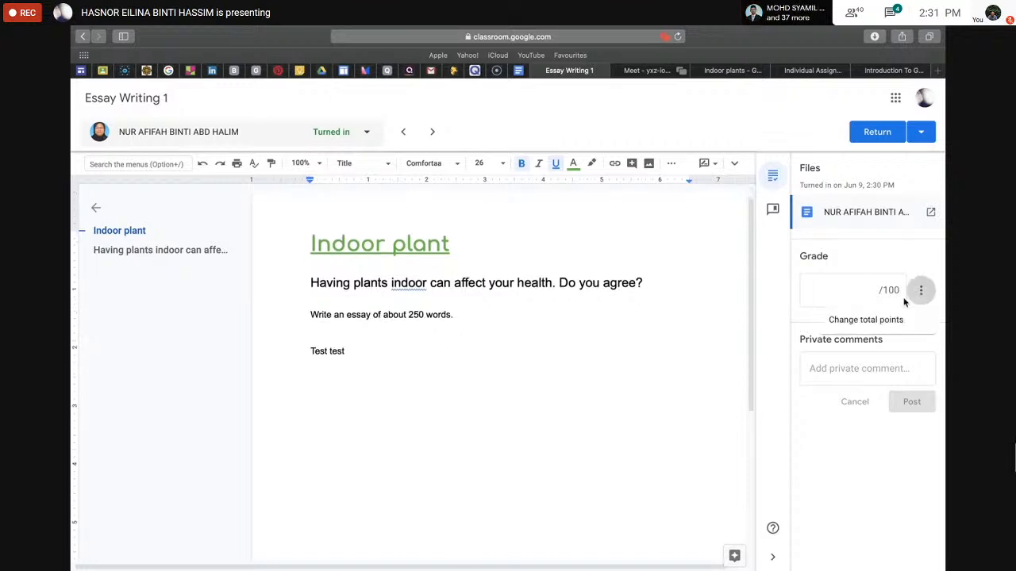
pyautogui.click(726, 335)
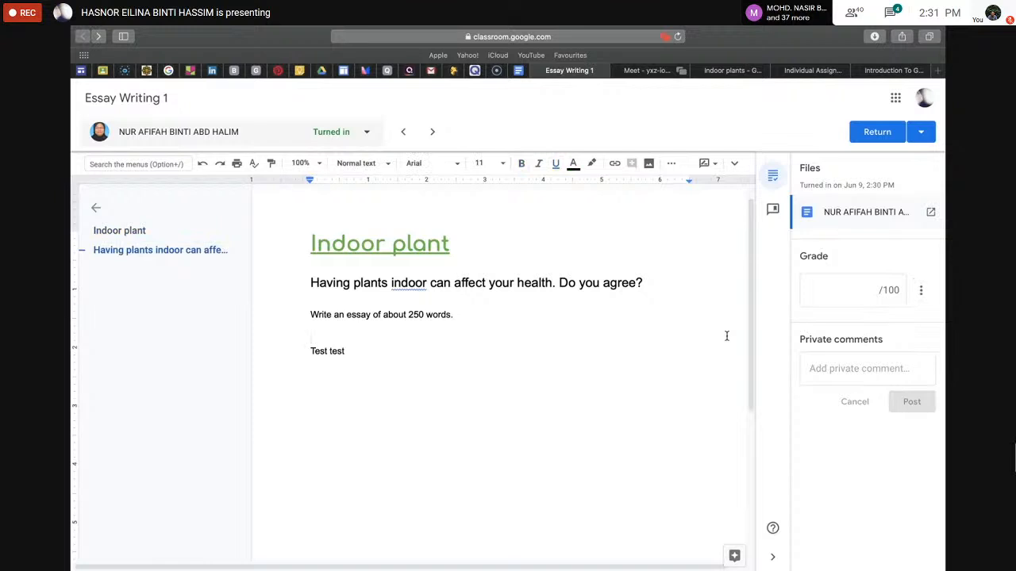
pyautogui.click(412, 286)
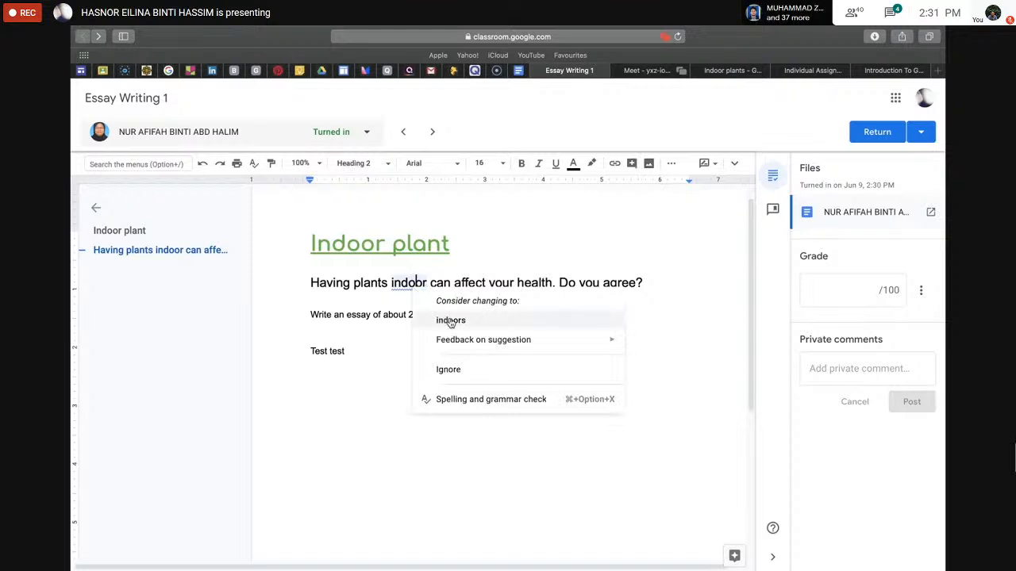
pyautogui.click(647, 293)
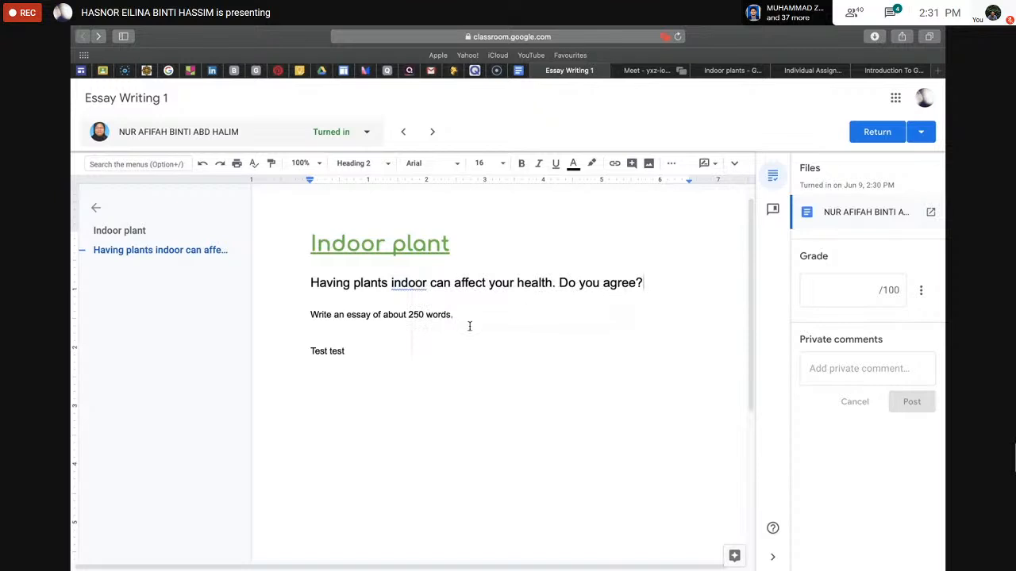
# Hide the document outline and attach the comment "Spelling mistake" to the second word "test" in the student's answer
pyautogui.moveTo(329, 351); pyautogui.dragTo(343, 352)
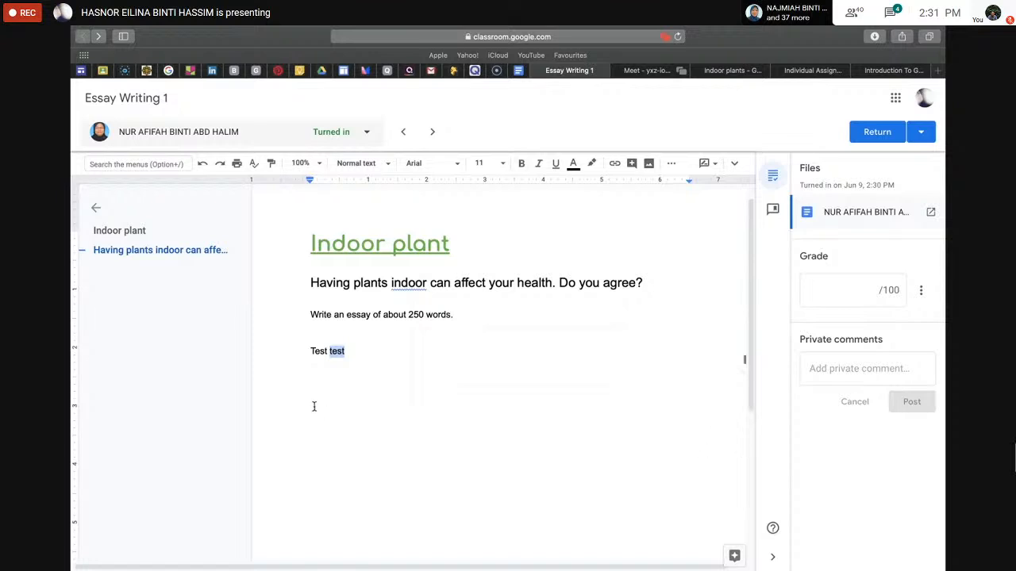
pyautogui.click(96, 208)
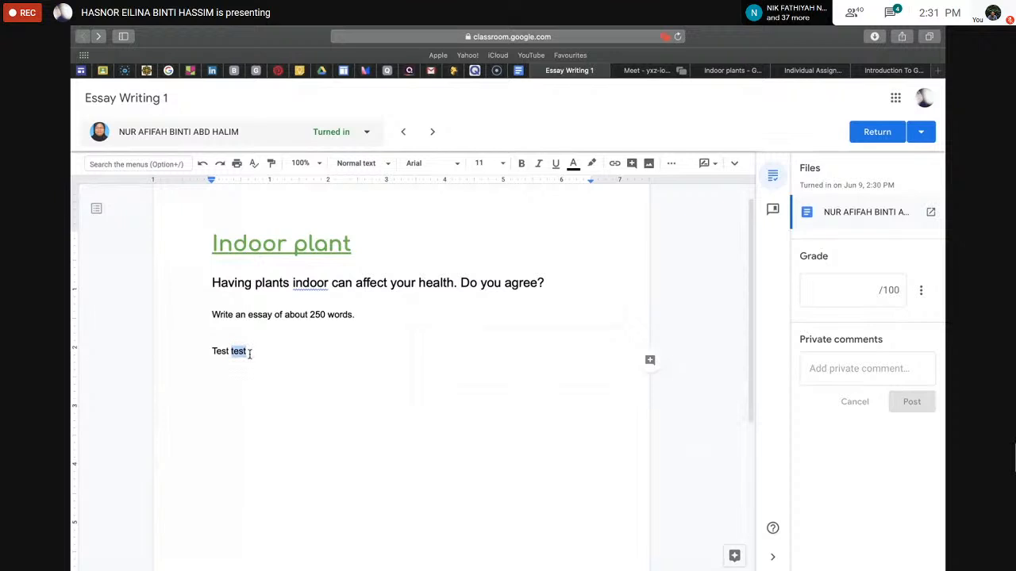
pyautogui.click(650, 361)
pyautogui.write('Spe')
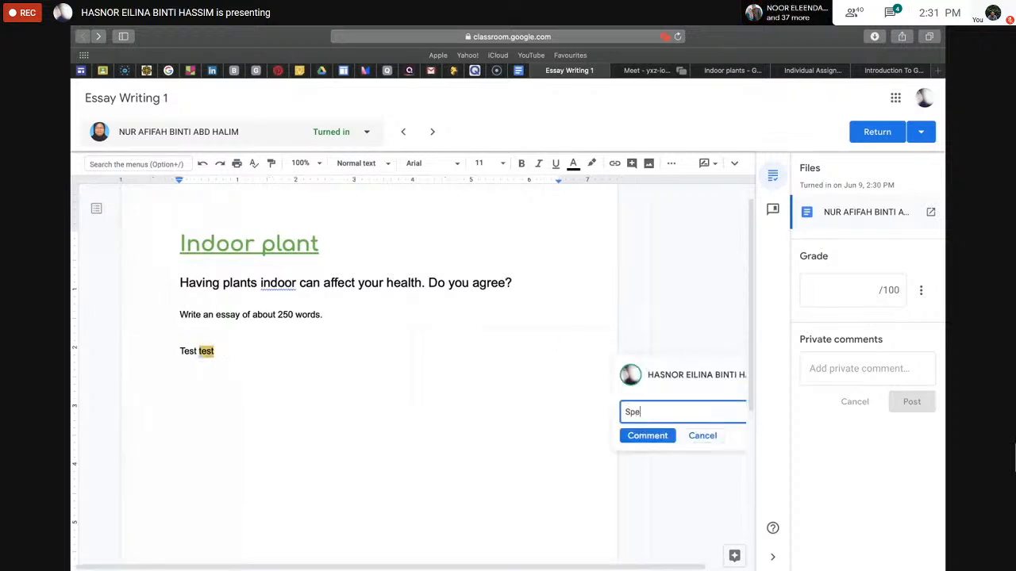
pyautogui.write('lling mistake')
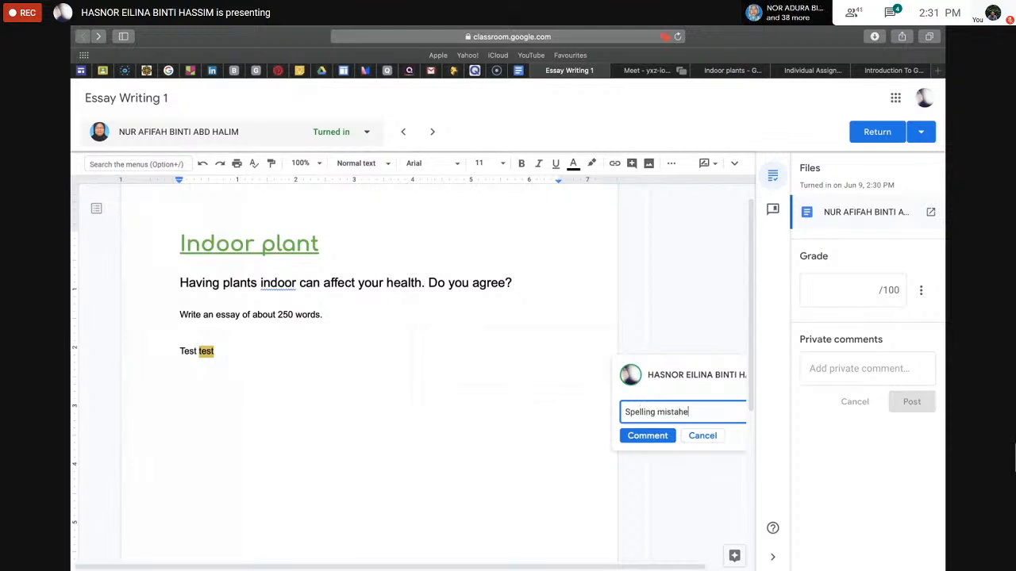
pyautogui.press('BackSpace')
pyautogui.press('BackSpace')
pyautogui.write('ke')
pyautogui.click(643, 440)
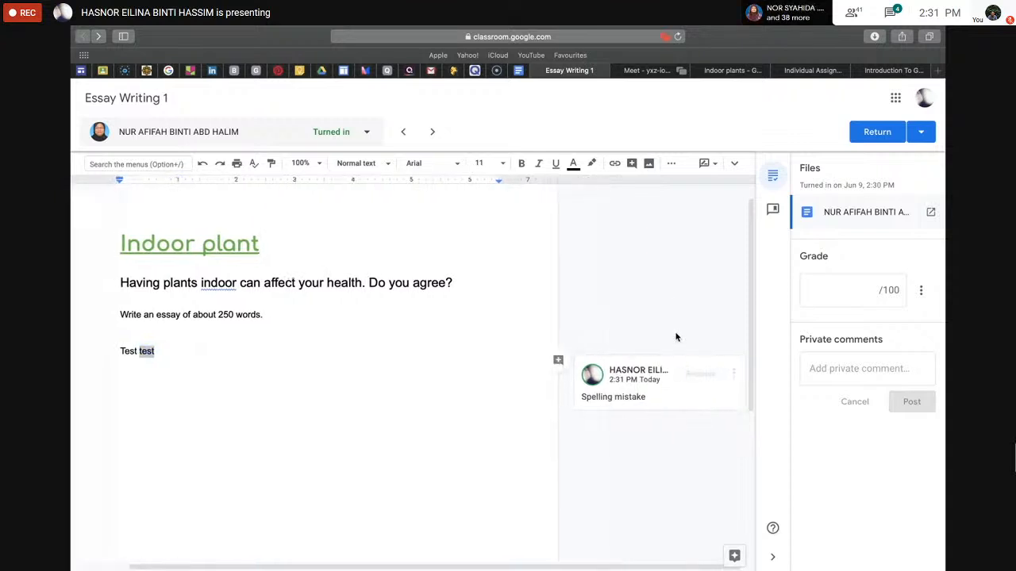
# Post the private comment "Good attempt" on the submission and return the work to the student without a grade
pyautogui.click(825, 368)
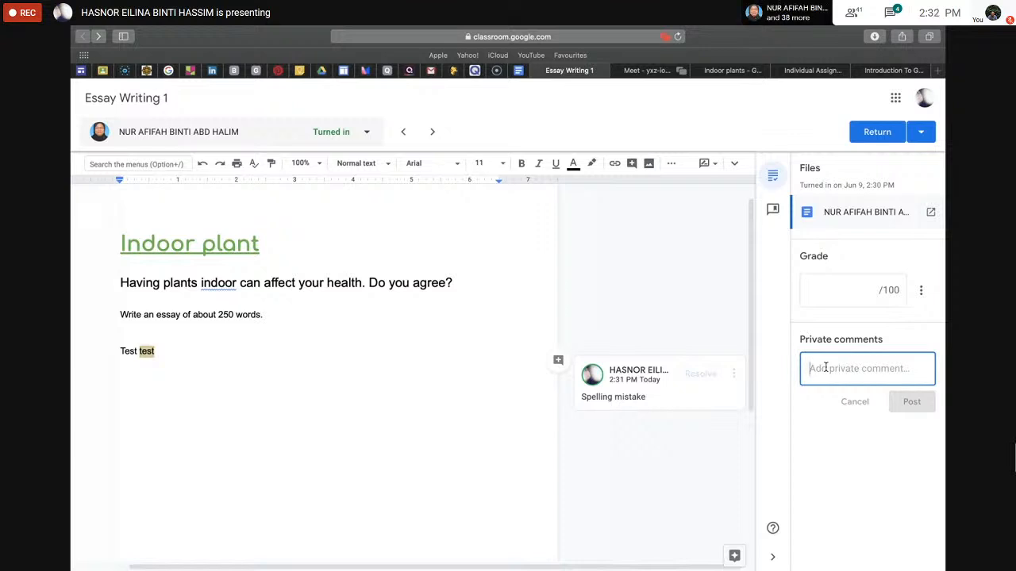
pyautogui.write('Good a')
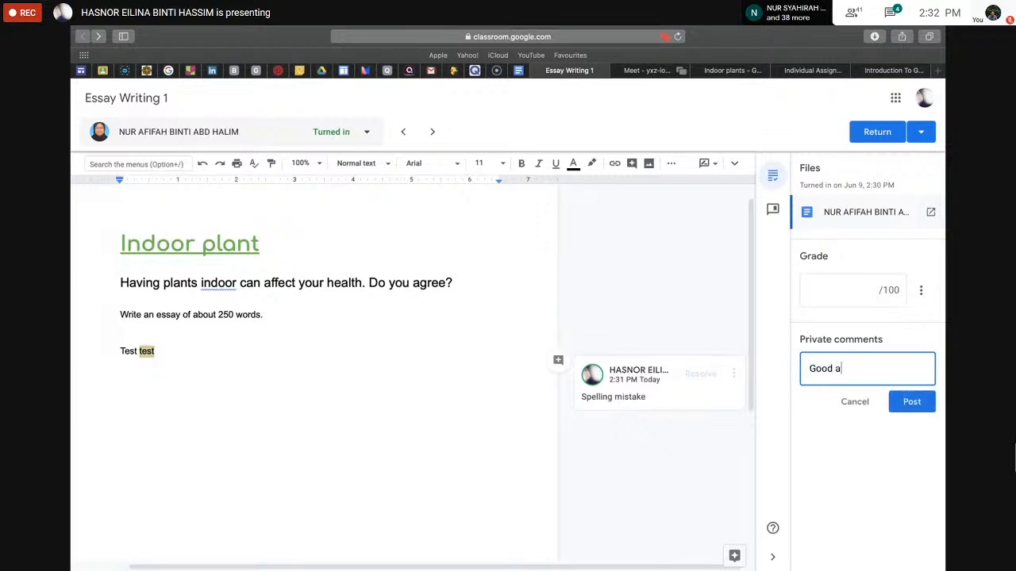
pyautogui.write('ttempt')
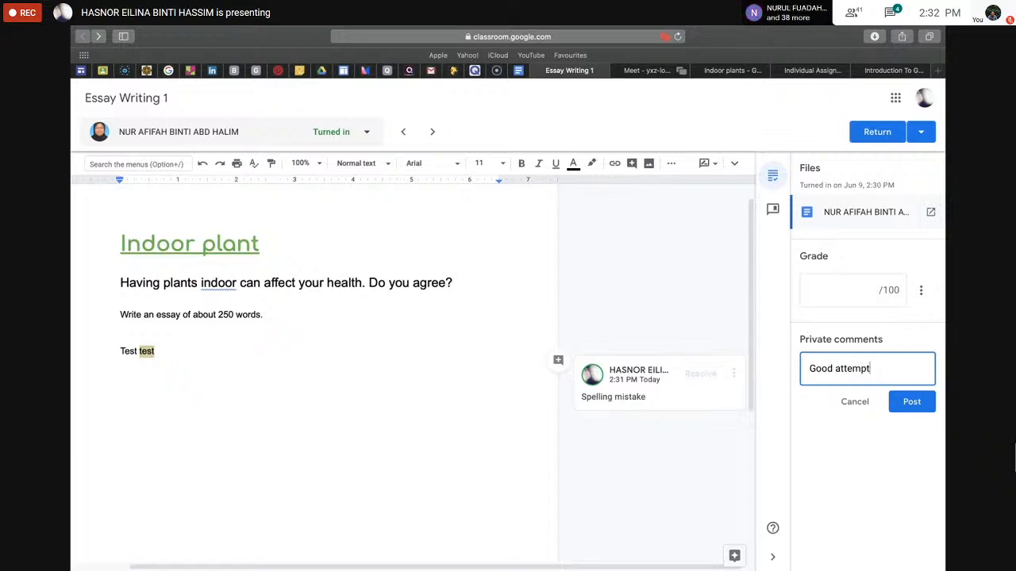
pyautogui.click(909, 404)
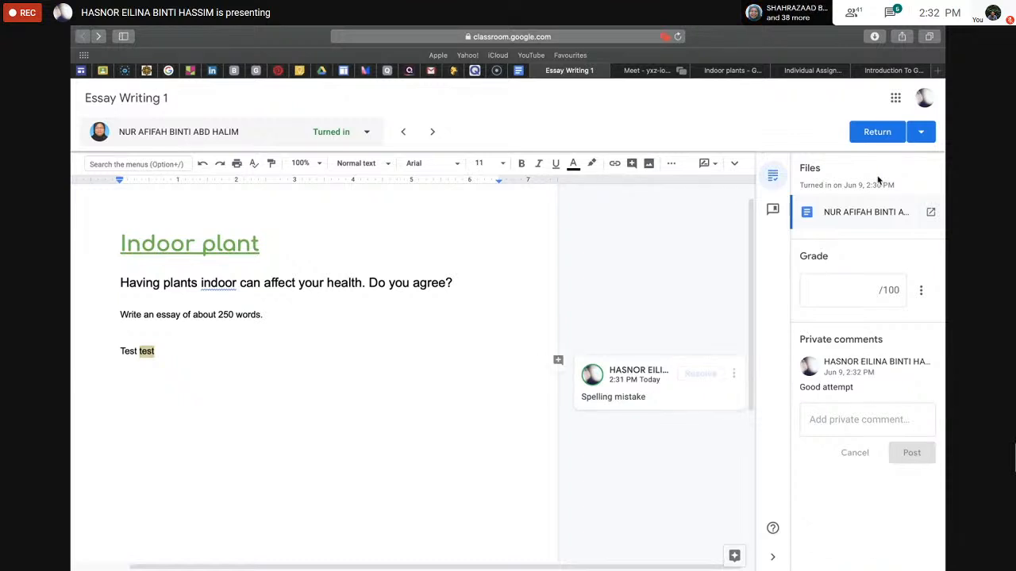
pyautogui.click(879, 133)
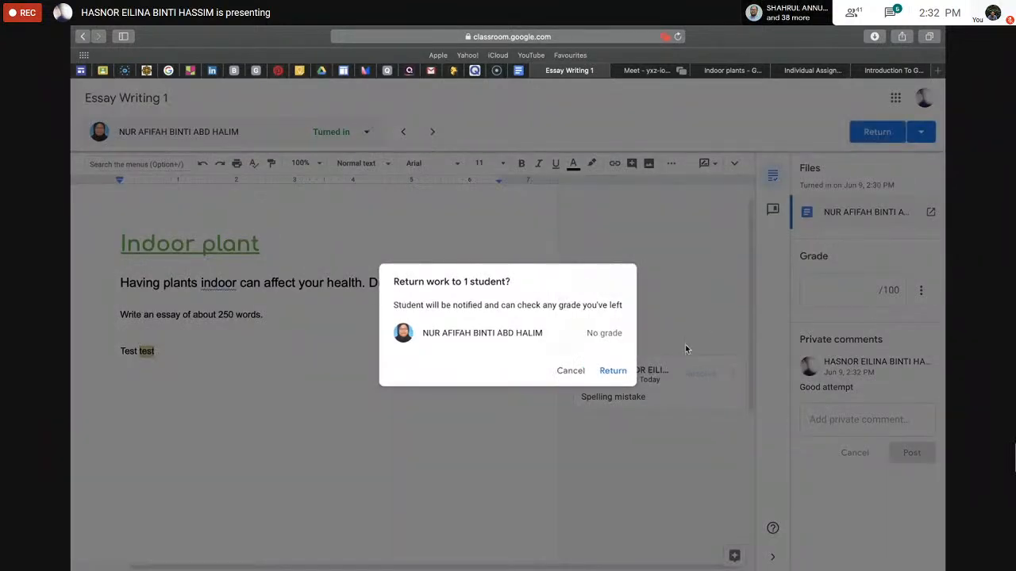
pyautogui.click(623, 372)
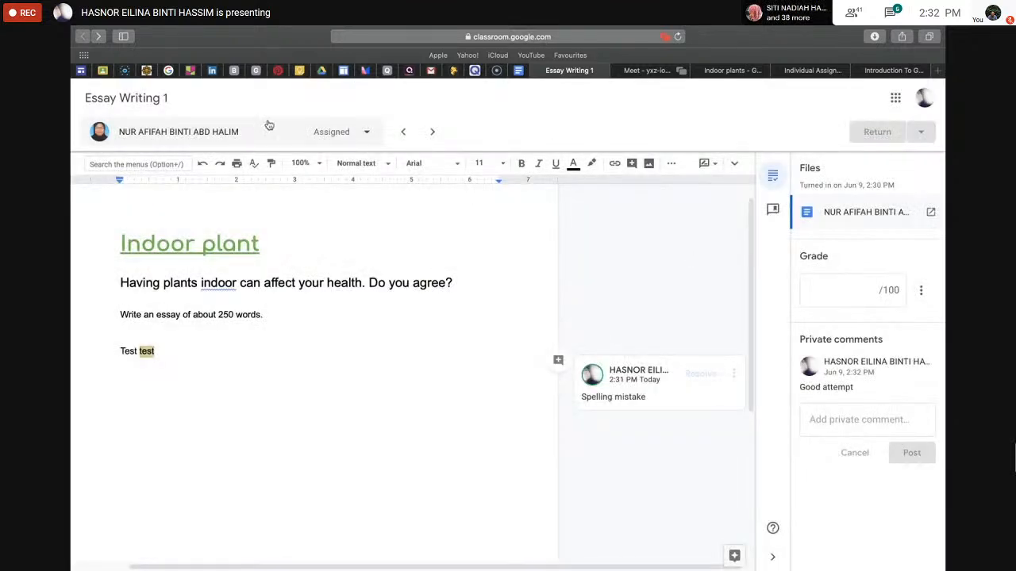
# Go back to the Essay Writing 1 student work page and open the first turned-in submission to read its answer
pyautogui.click(104, 71)
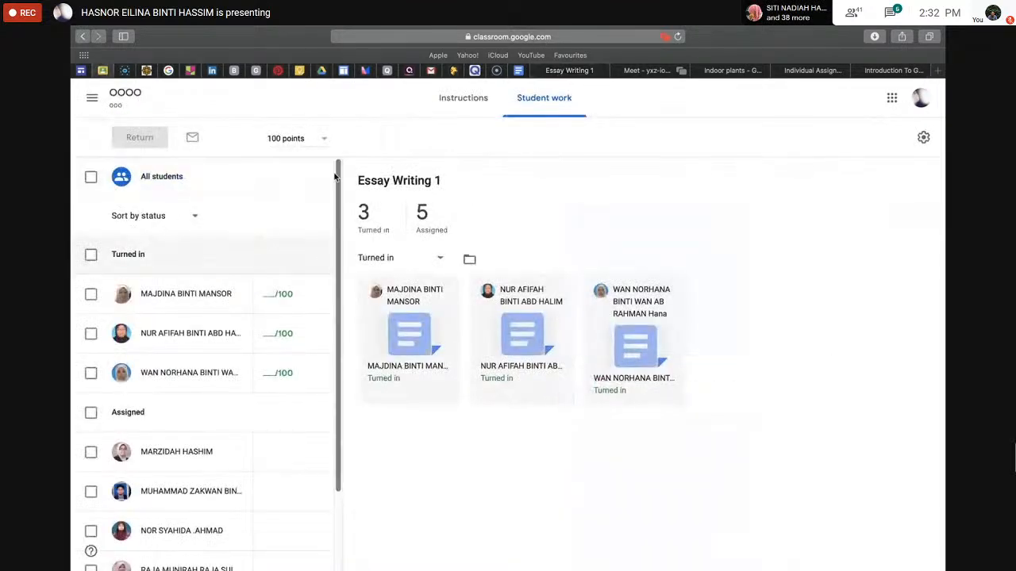
pyautogui.click(404, 364)
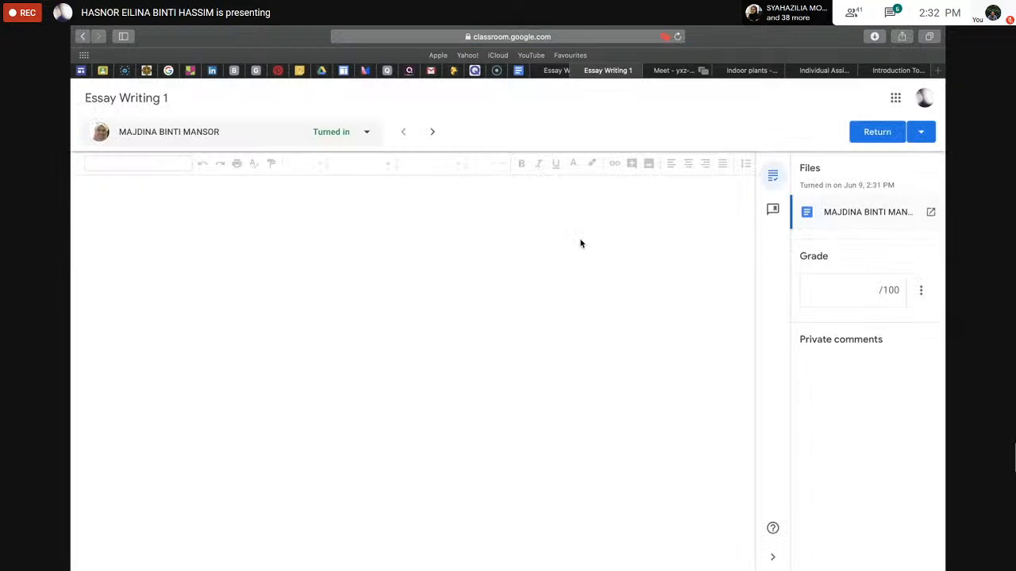
pyautogui.scroll(-1, 513, 350)
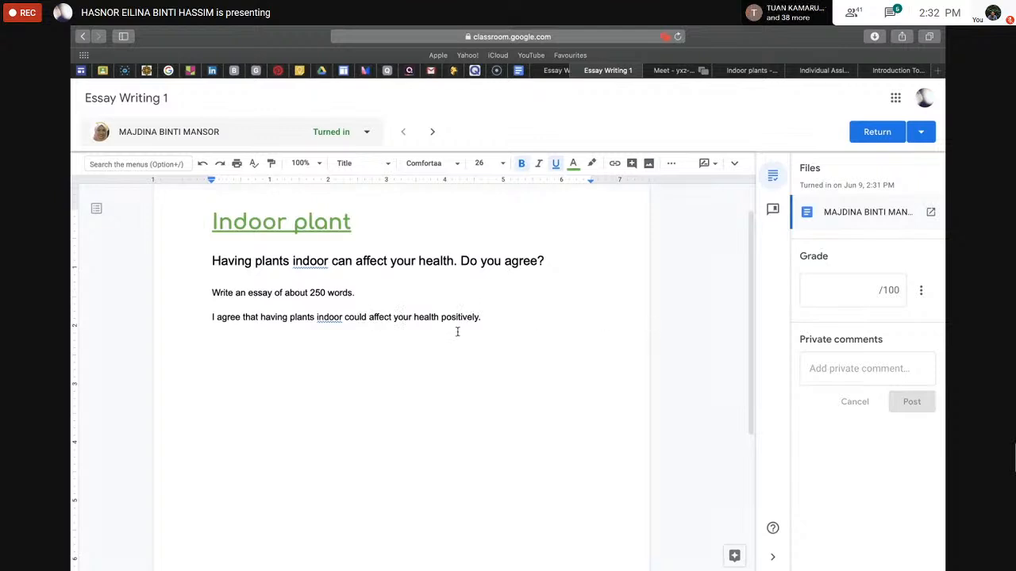
# Add the suggested line "How does it affect your health?" on a new paragraph below the student's answer sentence
pyautogui.click(493, 318)
pyautogui.click(650, 327)
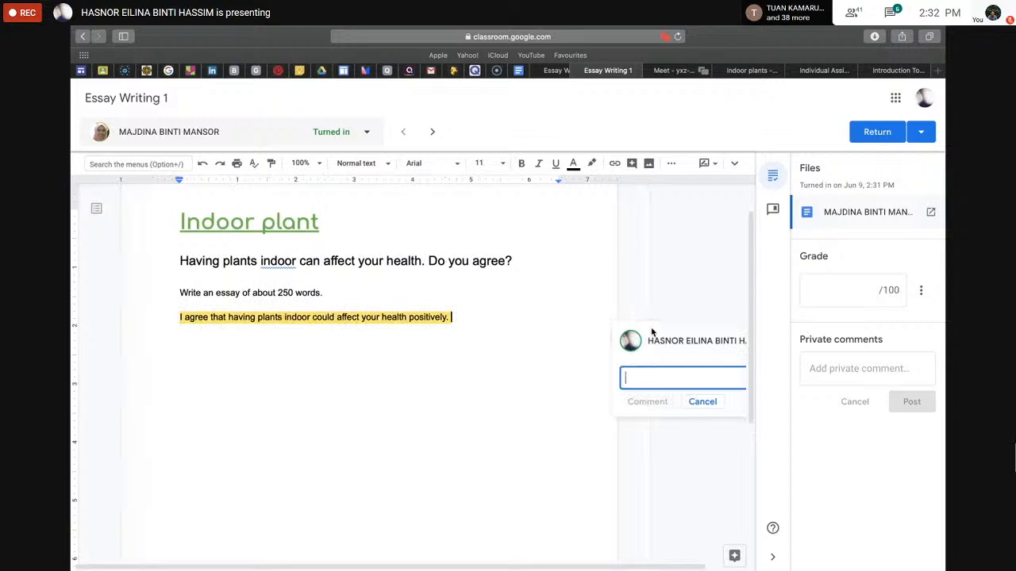
pyautogui.click(506, 339)
pyautogui.press('Return')
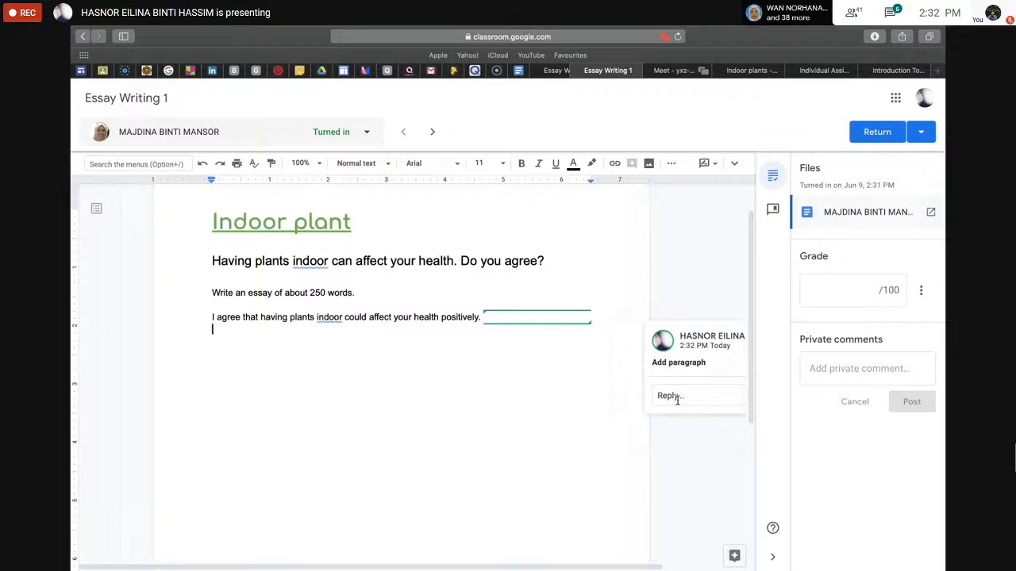
pyautogui.write('How ')
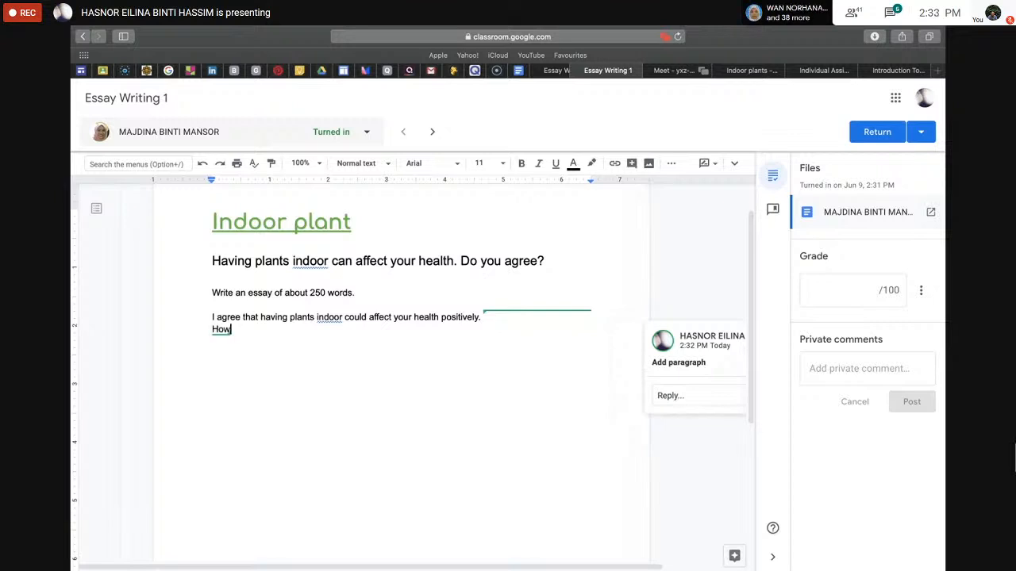
pyautogui.write('does it affect')
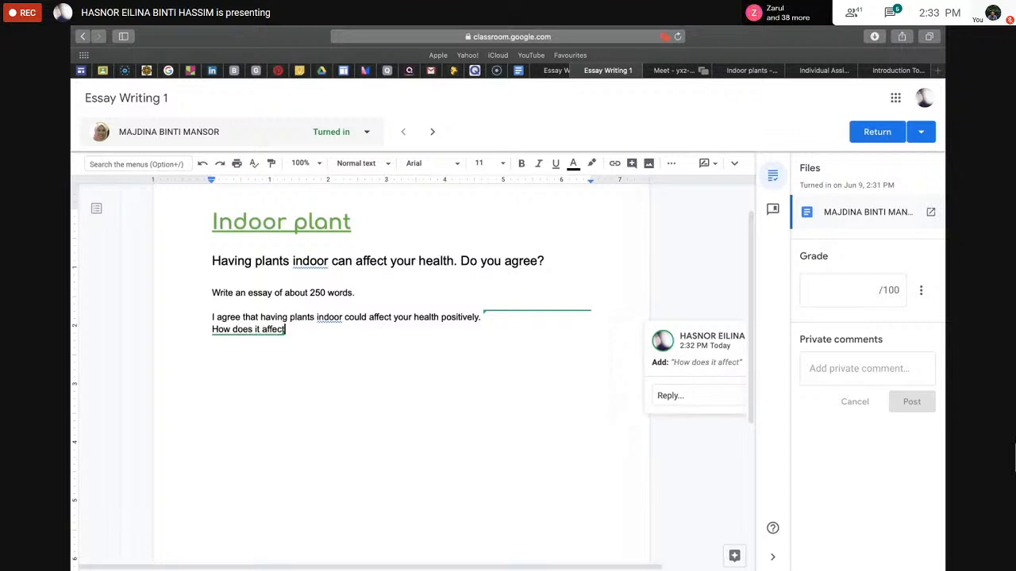
pyautogui.write(' your heakt')
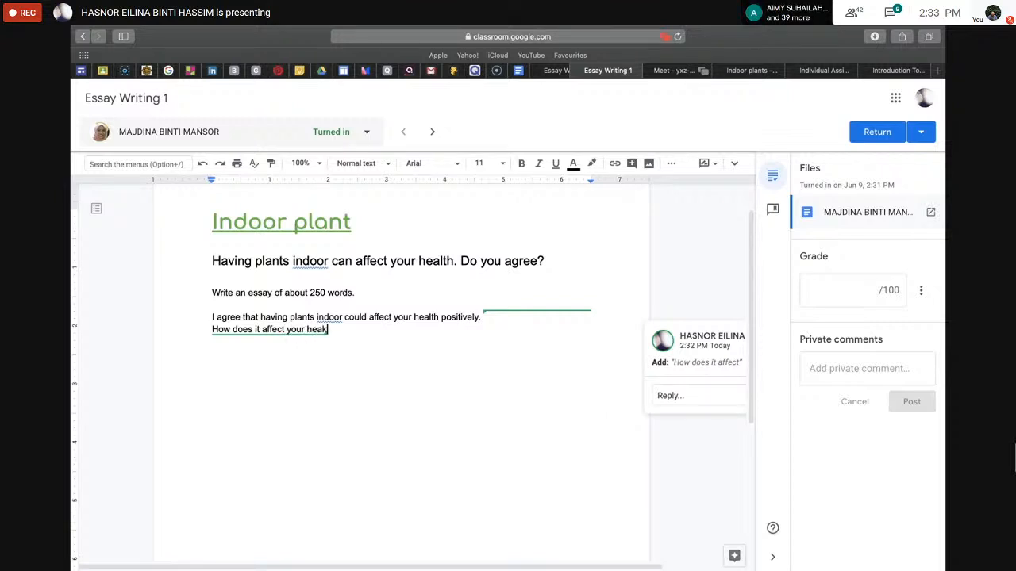
pyautogui.press('BackSpace')
pyautogui.press('BackSpace')
pyautogui.press('BackSpace')
pyautogui.write('alth?')
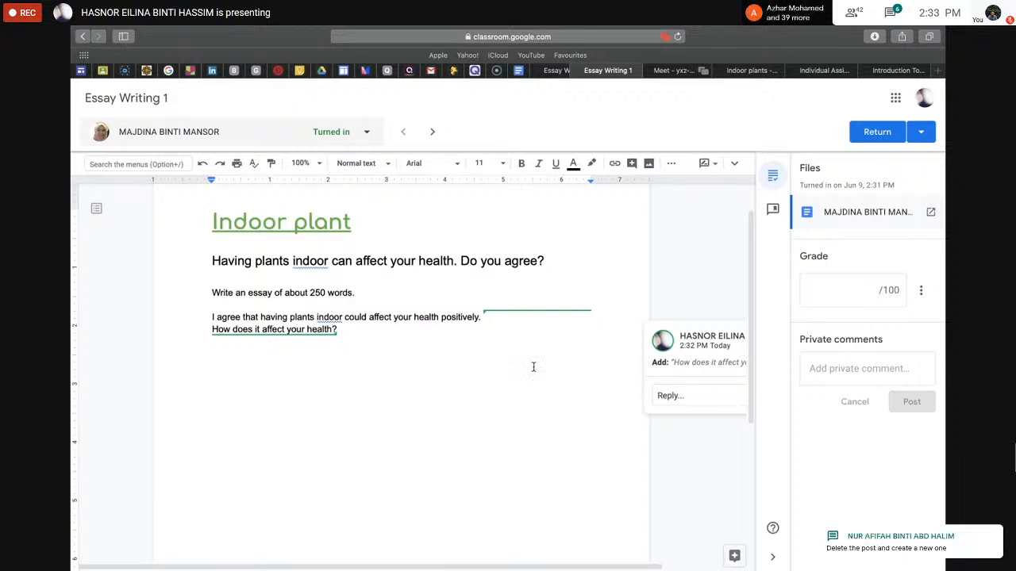
pyautogui.press('Return')
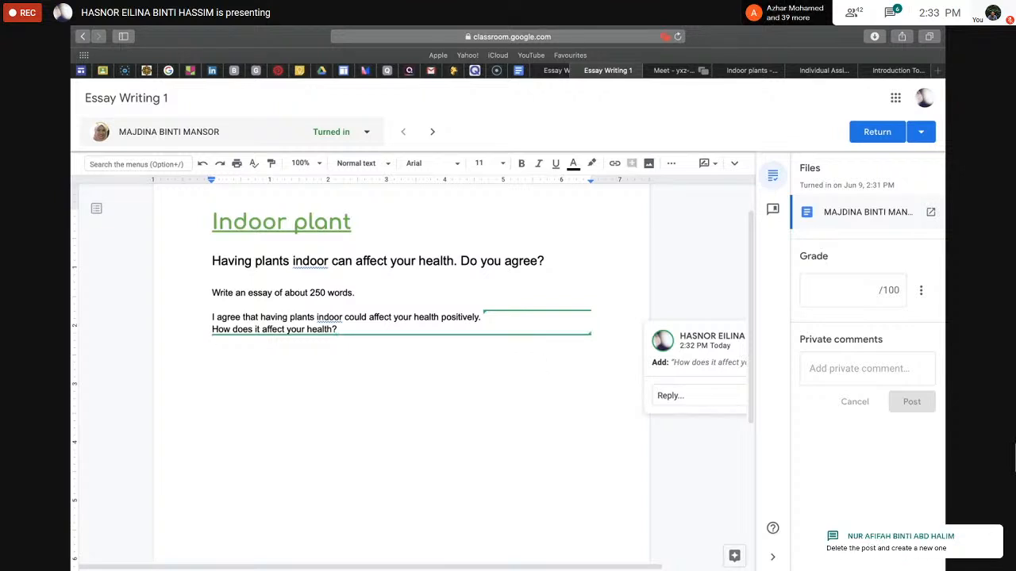
# Return the open Essay Writing 1 submission to the student without a grade
pyautogui.click(834, 371)
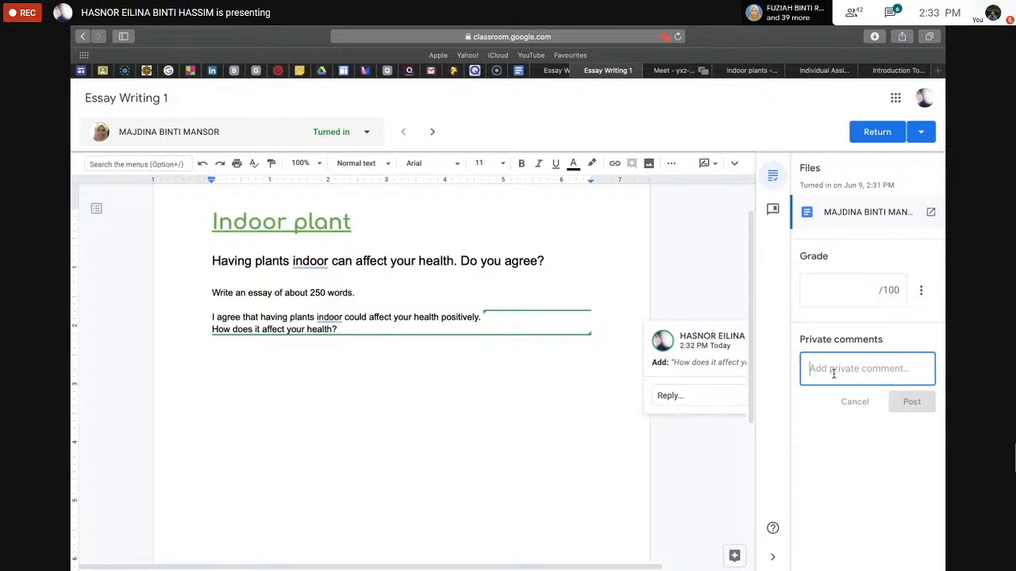
pyautogui.click(890, 132)
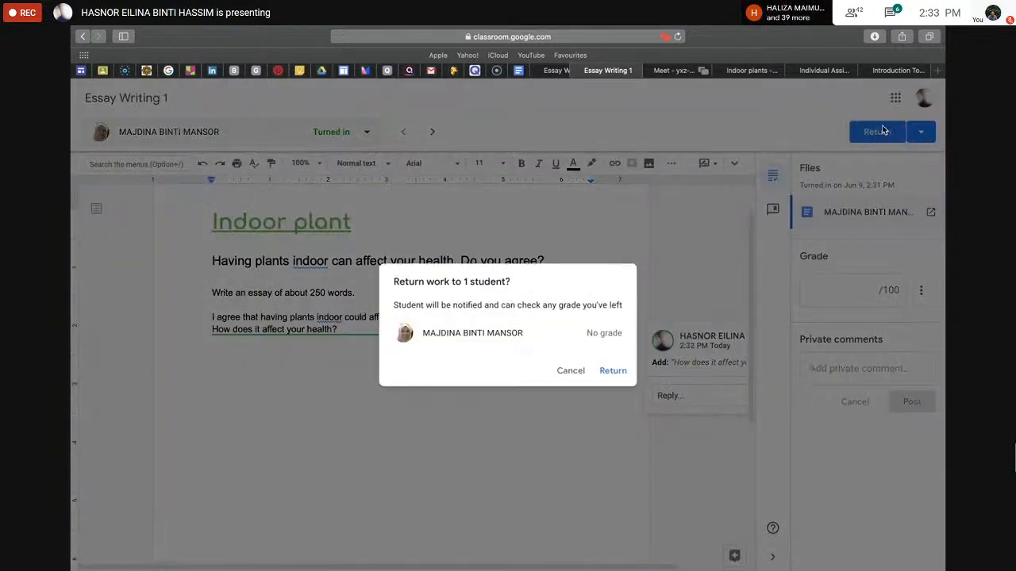
pyautogui.click(622, 371)
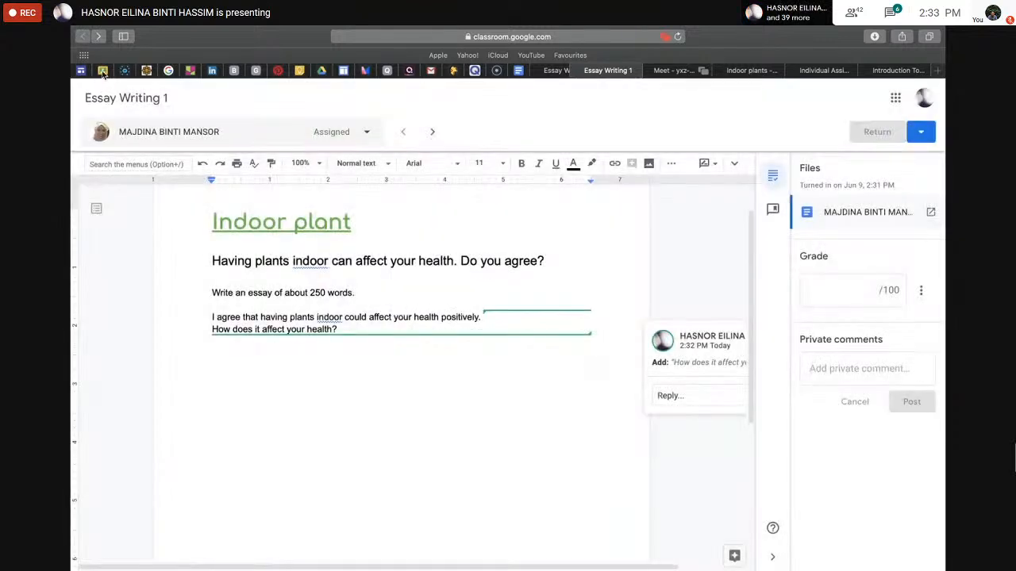
# Revisit the Essay Writing 1 student work page, switch to Google Drive and open the Classroom folder in My Drive
pyautogui.click(103, 73)
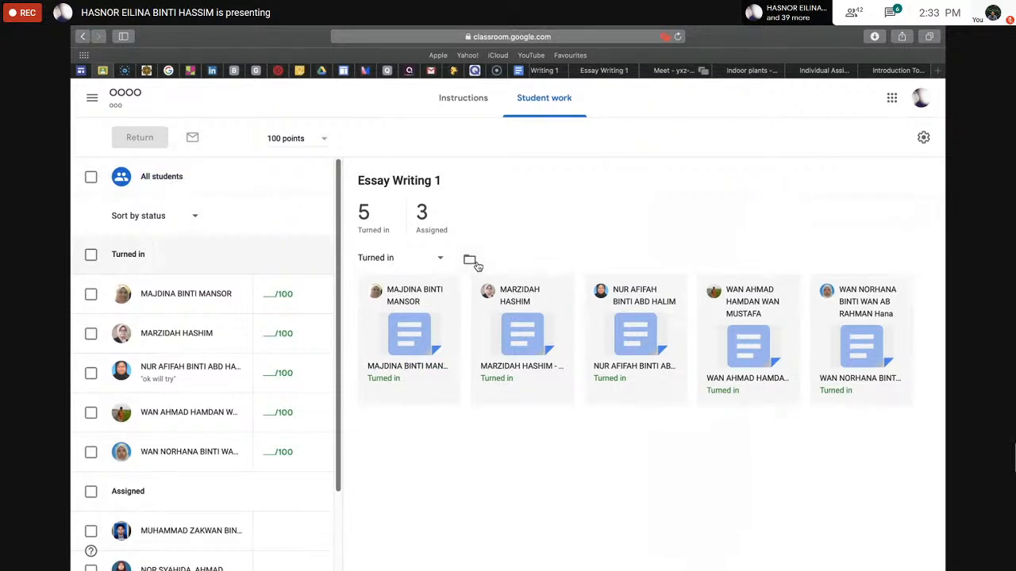
pyautogui.click(322, 71)
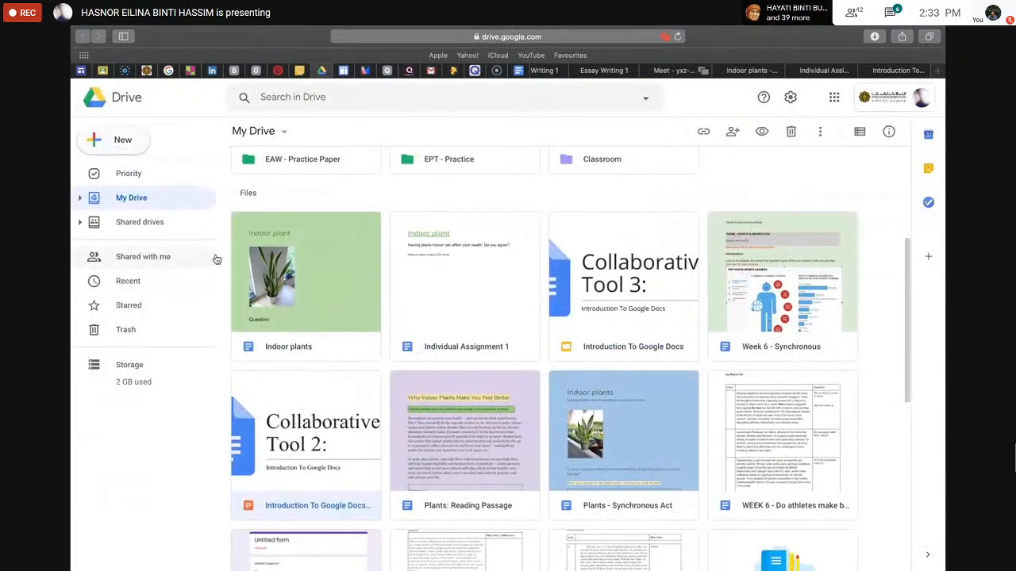
pyautogui.scroll(2, 608, 255)
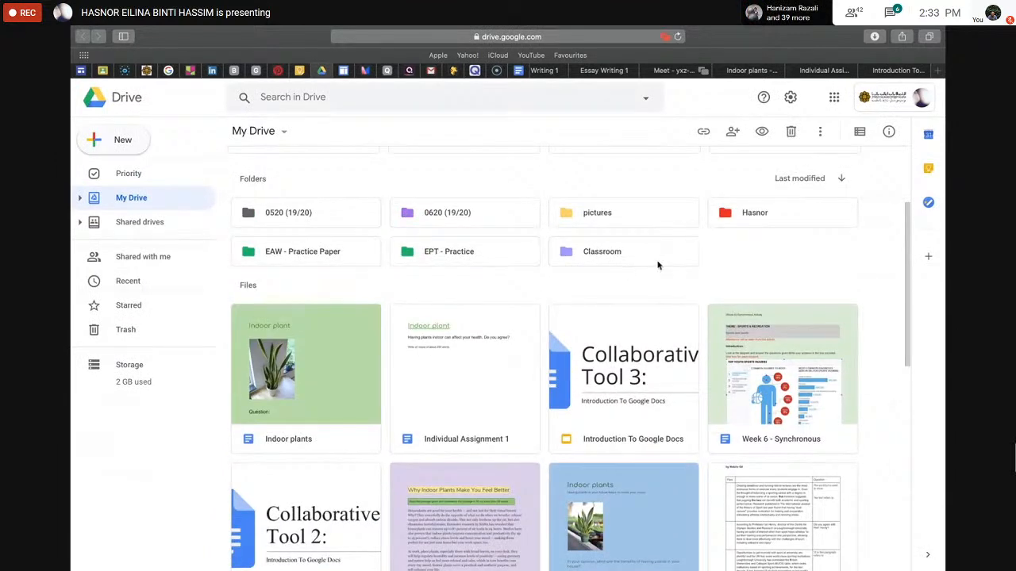
pyautogui.click(592, 254)
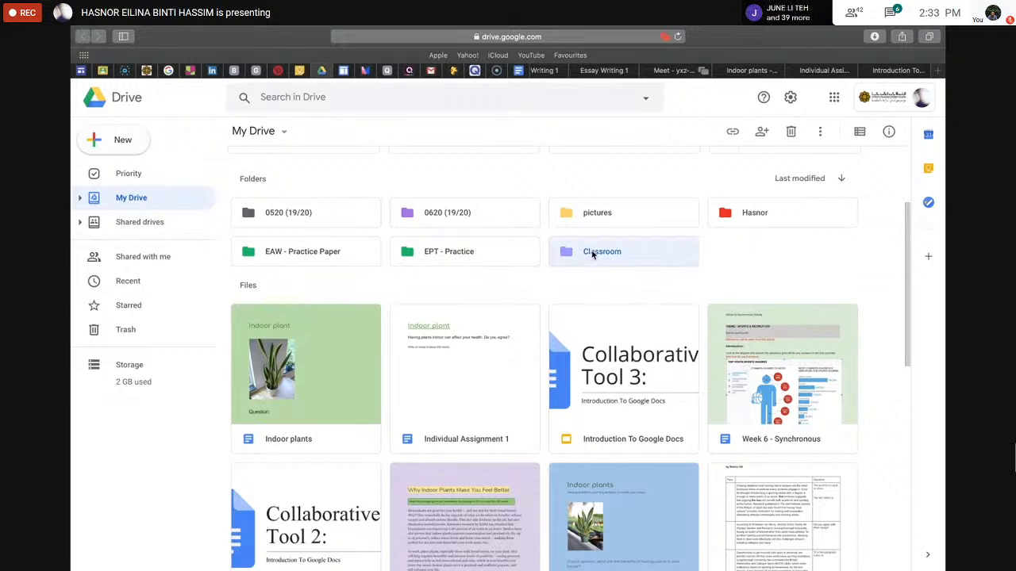
pyautogui.doubleClick(592, 254)
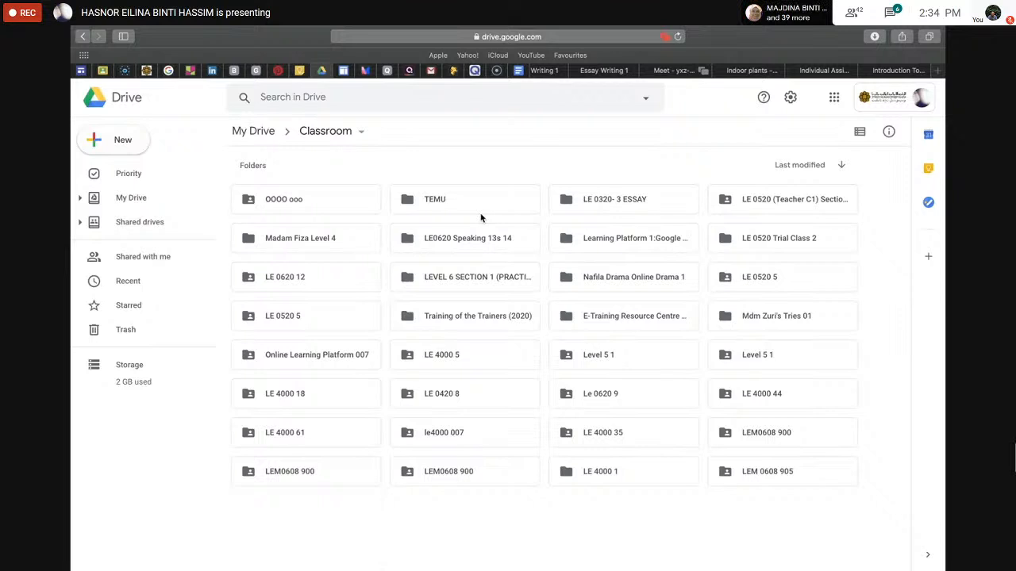
# Open the OOOO ooo class folder and its Essay Writing 1 subfolder to look through the students' document copies
pyautogui.click(277, 204)
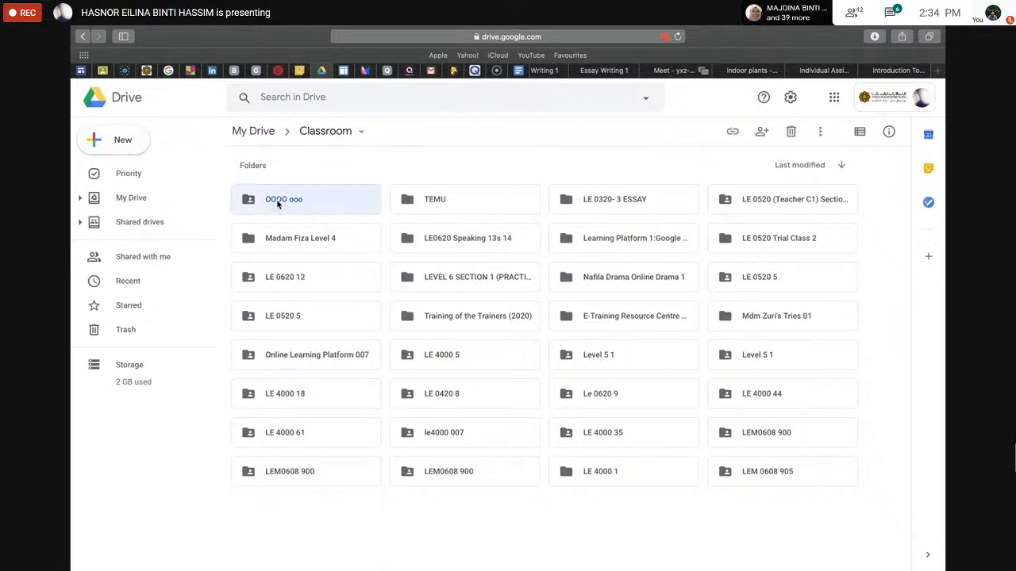
pyautogui.doubleClick(277, 202)
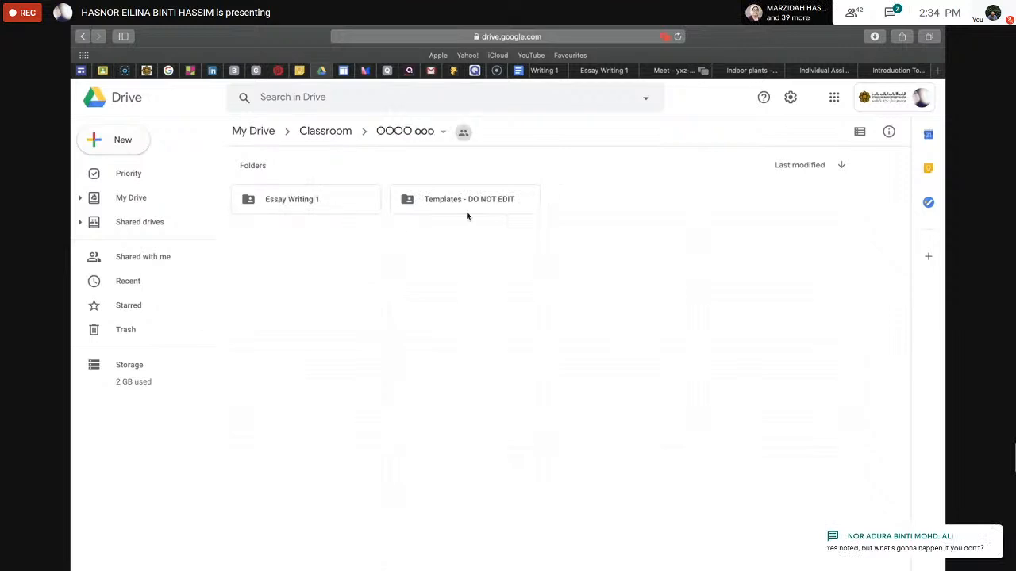
pyautogui.click(300, 204)
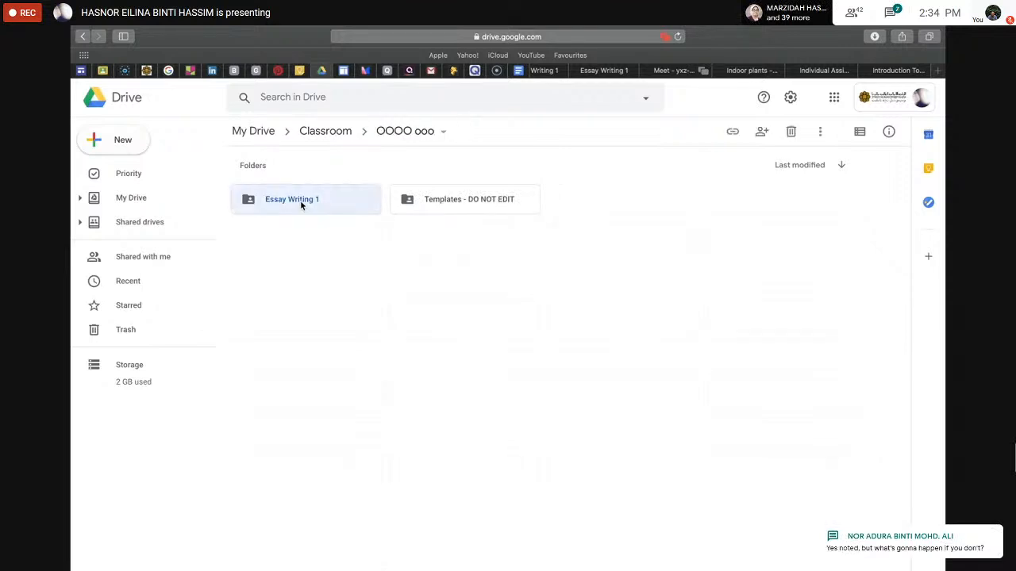
pyautogui.doubleClick(301, 204)
pyautogui.scroll(-2, 310, 211)
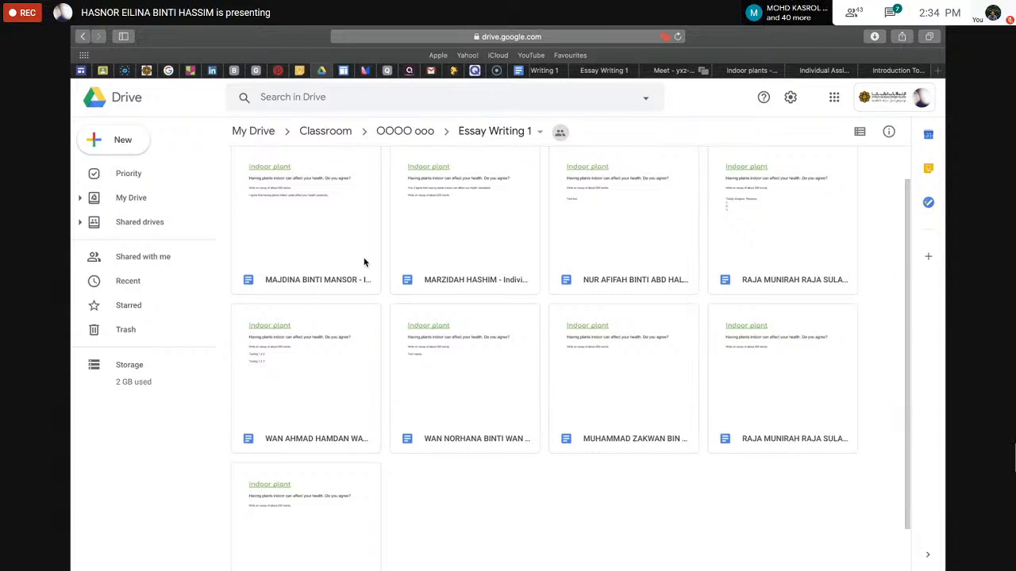
pyautogui.scroll(1, 364, 262)
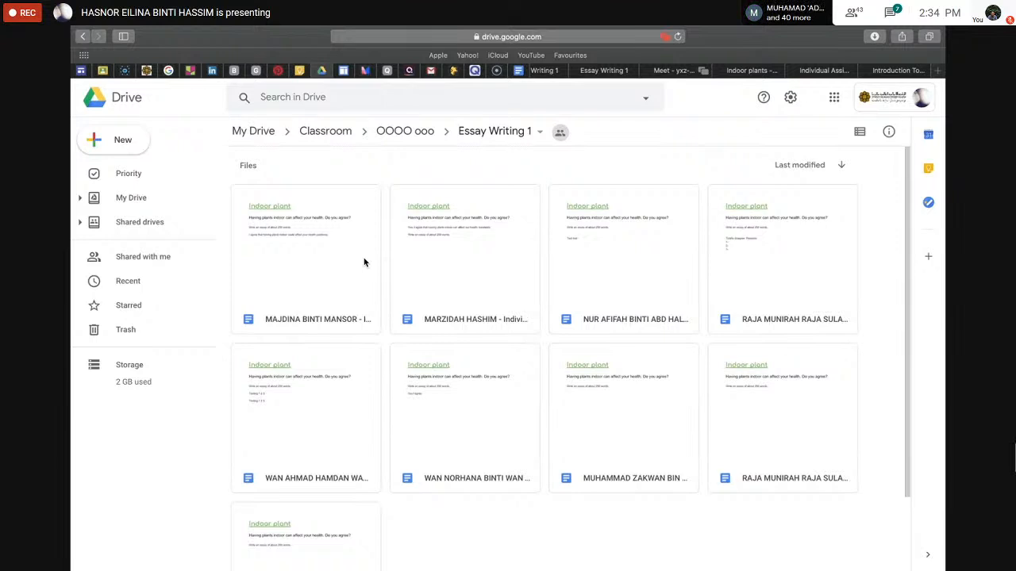
# Open the meeting chat to read the participants' questions about assigning copies, and close it again
pyautogui.moveTo(669, 27)
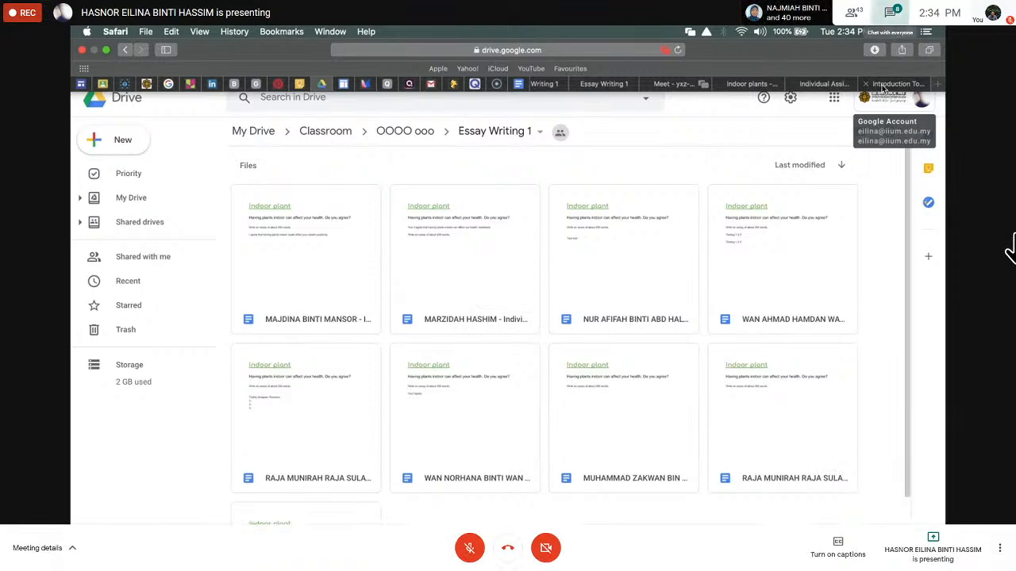
pyautogui.click(890, 12)
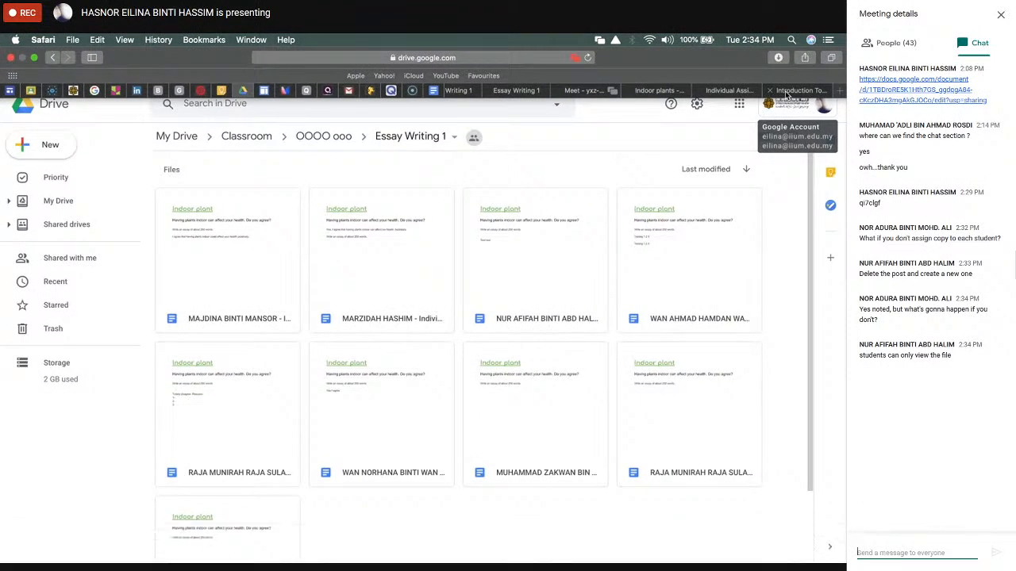
pyautogui.click(1000, 15)
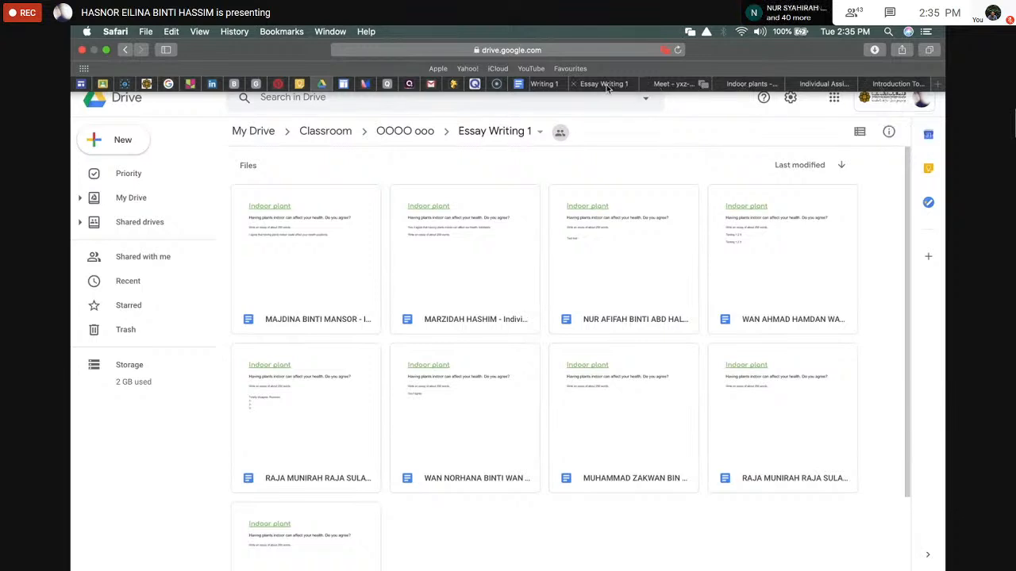
# Revisit the returned submission and inspect the link-sharing permission of the shared Indoor plants document
pyautogui.click(608, 86)
pyautogui.scroll(1, 512, 310)
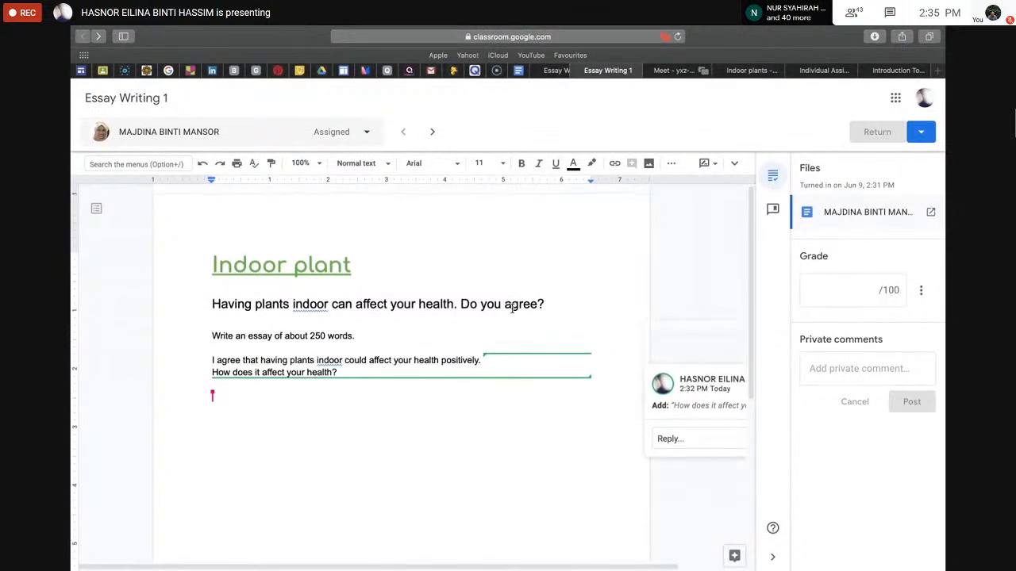
pyautogui.click(740, 71)
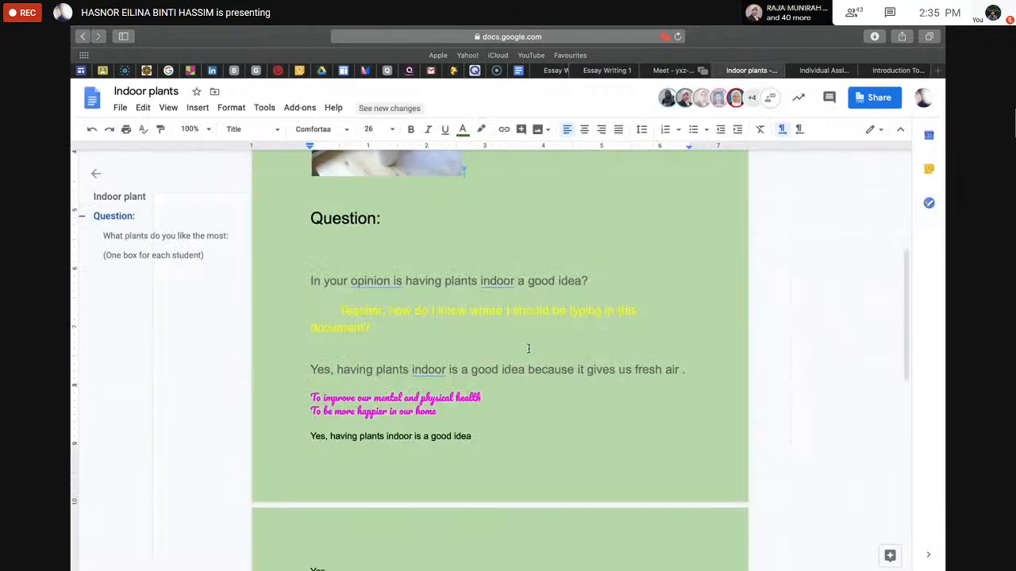
pyautogui.scroll(1, 527, 349)
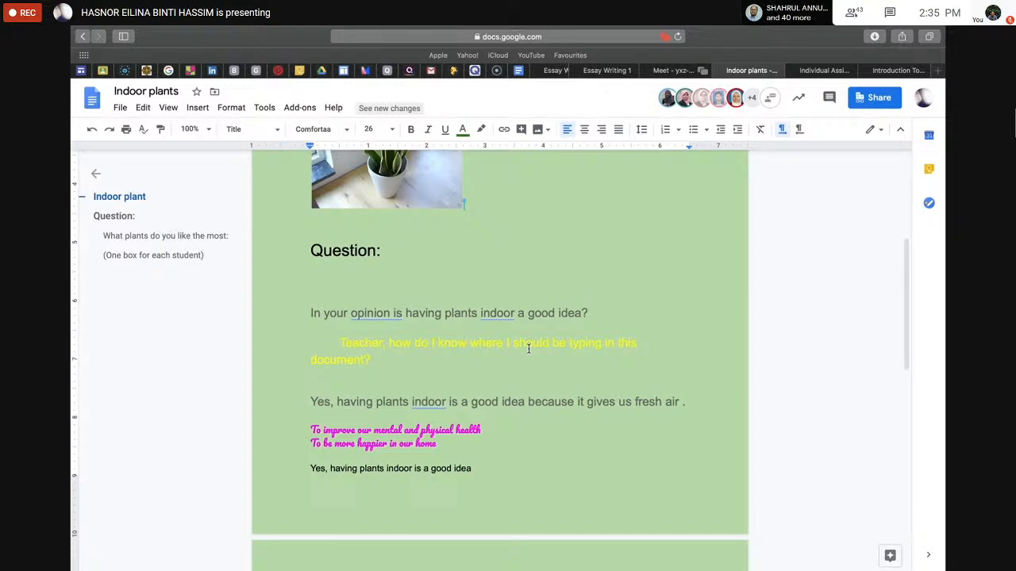
pyautogui.click(858, 99)
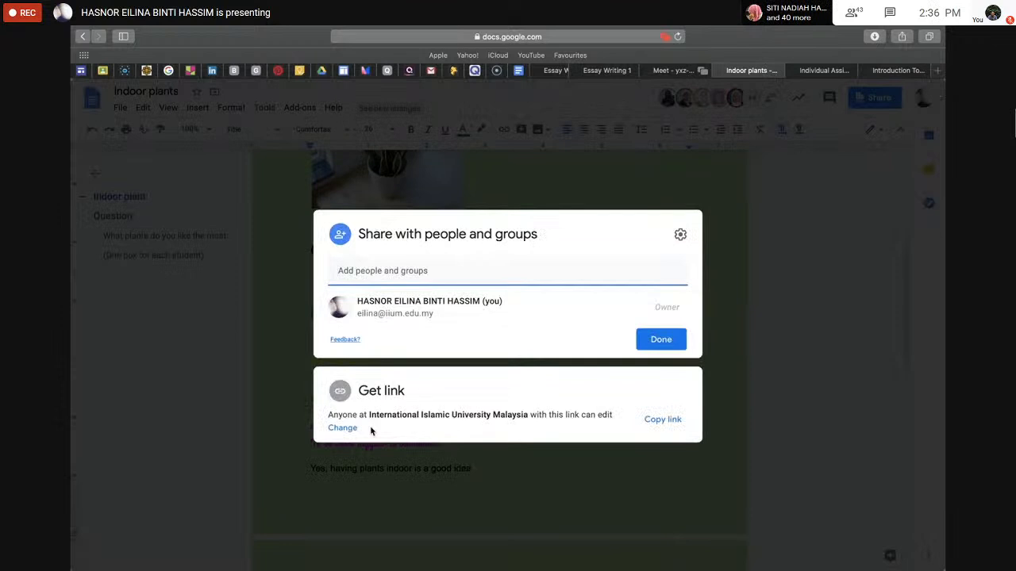
pyautogui.click(351, 429)
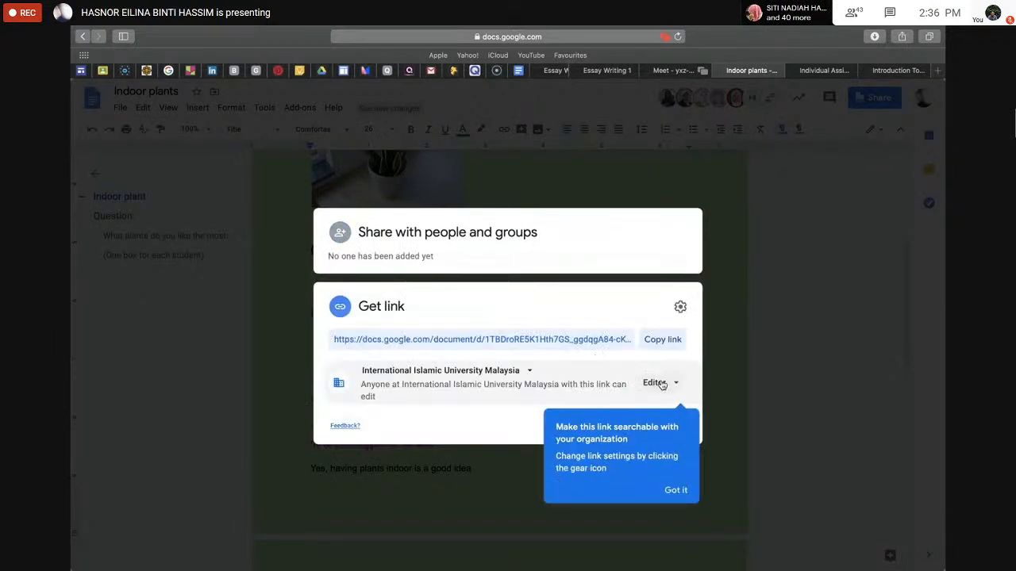
pyautogui.click(720, 389)
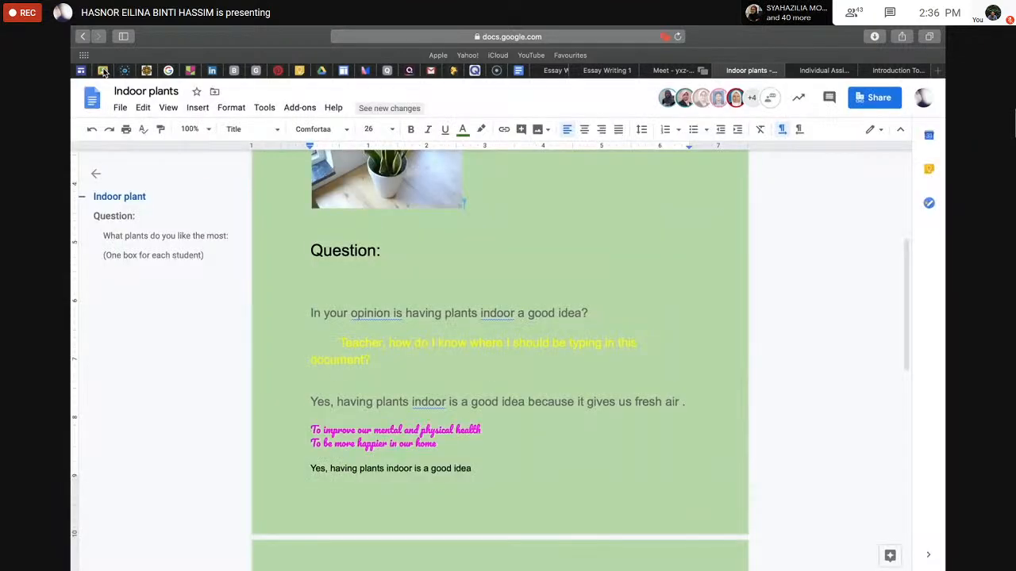
# Revisit the student work page and the returned submission, and open the link-sharing settings of the Individual Assignment 1 document
pyautogui.click(103, 71)
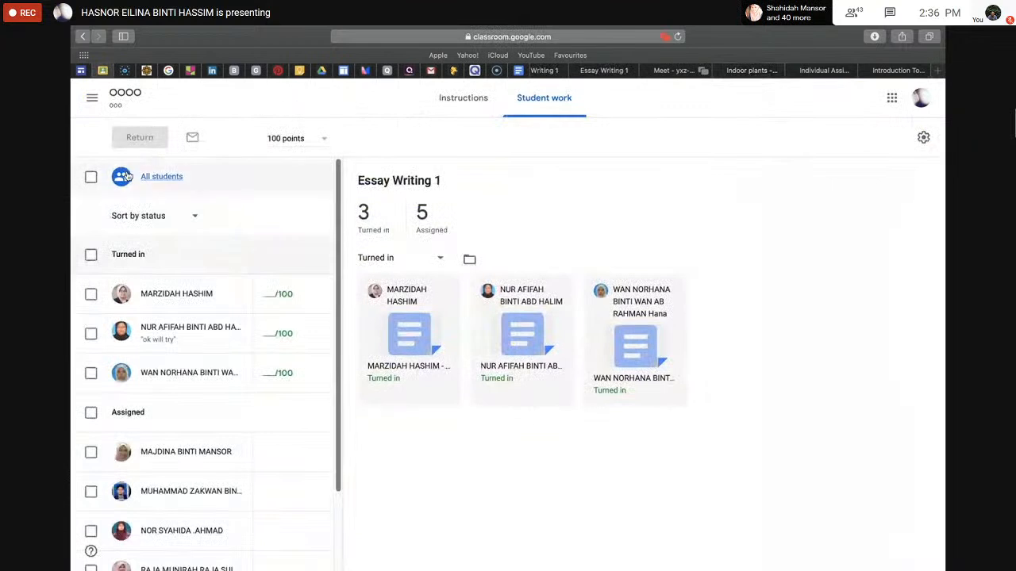
pyautogui.click(621, 71)
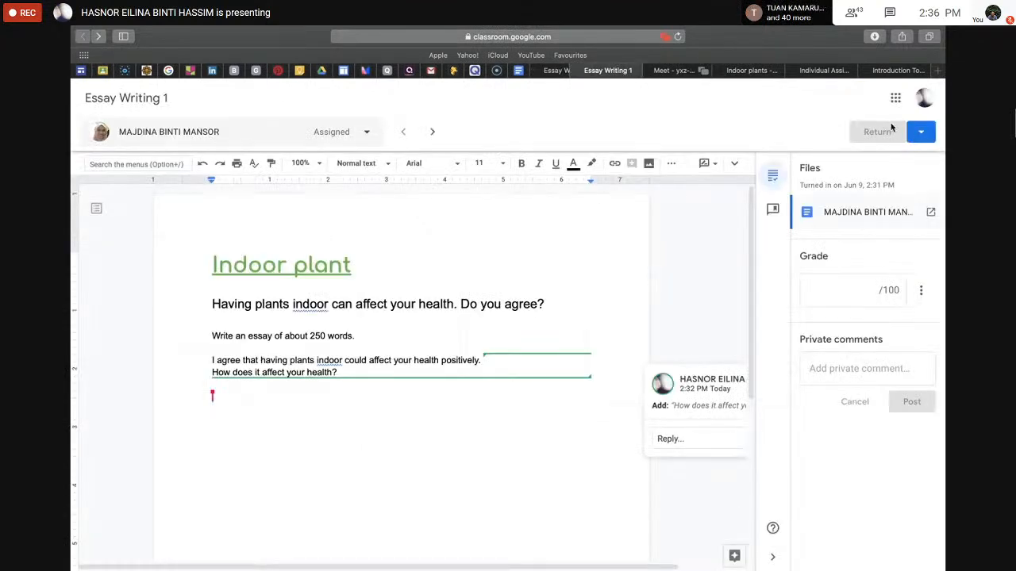
pyautogui.click(880, 71)
pyautogui.click(824, 70)
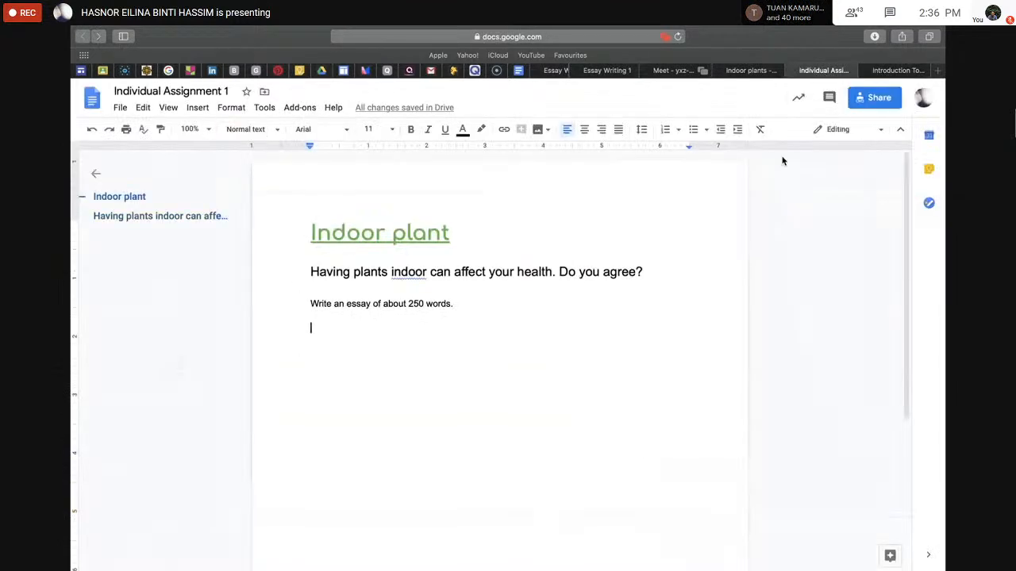
pyautogui.click(862, 103)
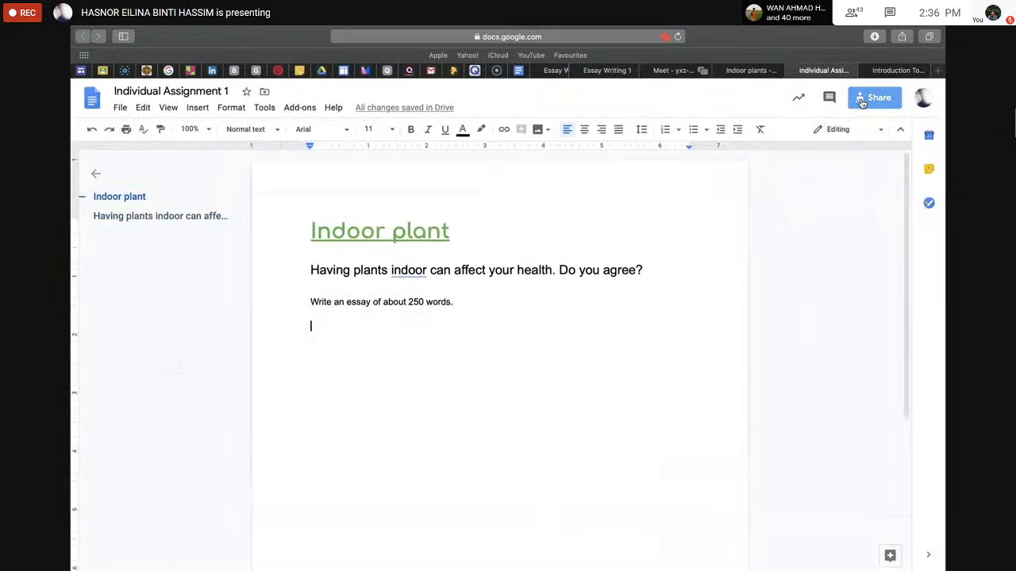
pyautogui.click(342, 443)
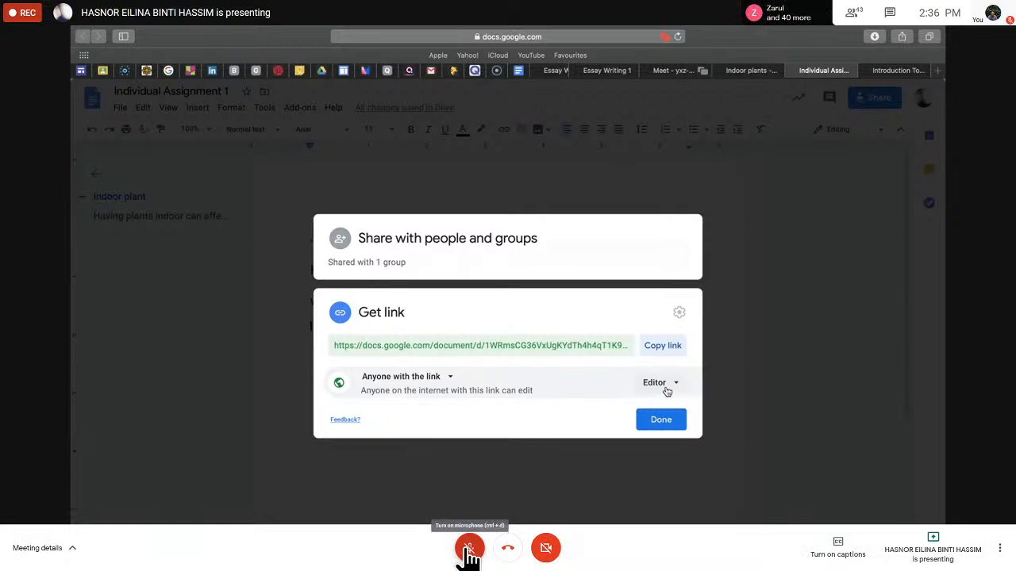
# Unmute the meeting microphone, mute it again, and close the sharing settings of Individual Assignment 1
pyautogui.click(469, 549)
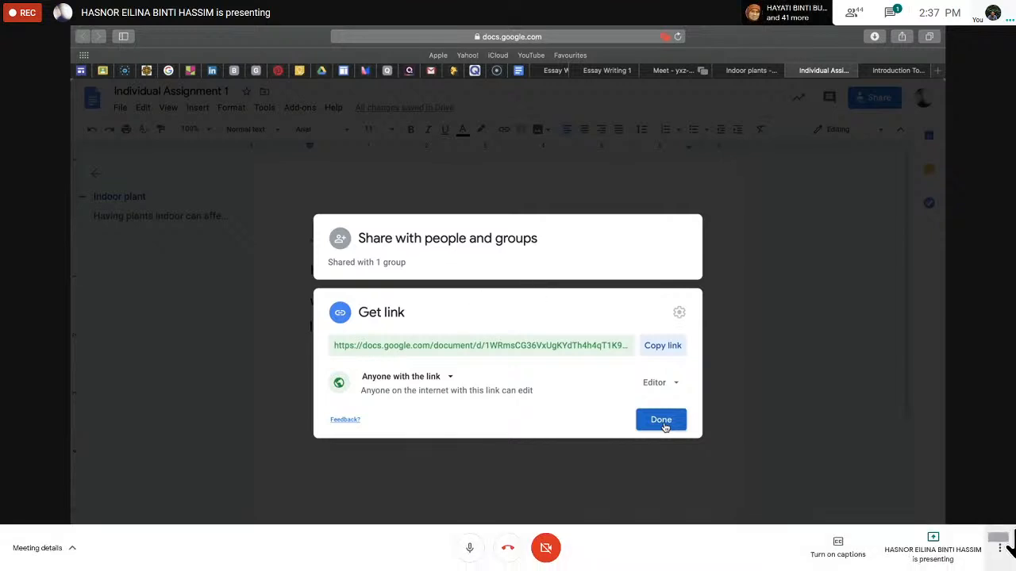
pyautogui.click(469, 549)
pyautogui.click(662, 421)
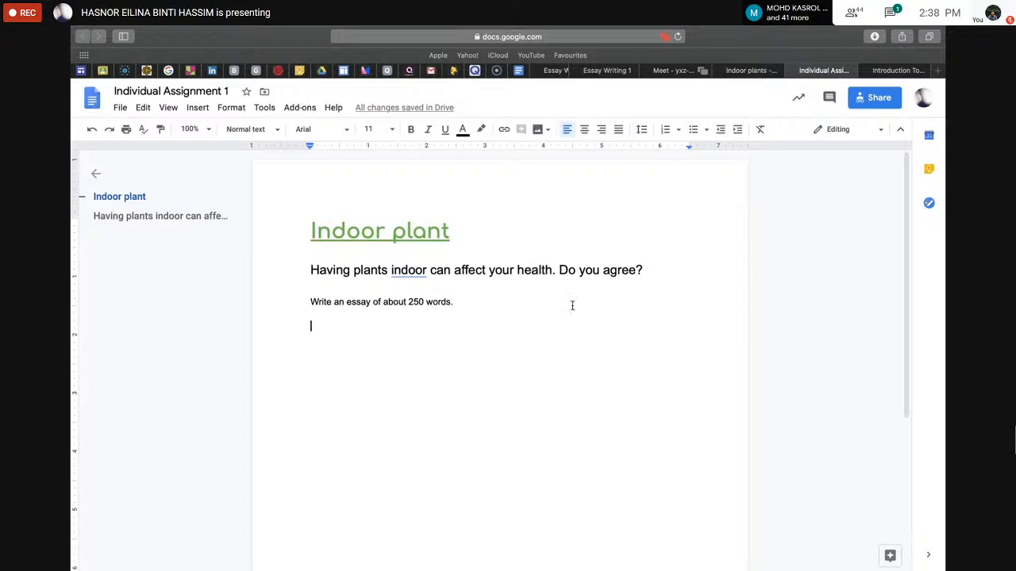
# Switch to the Introduction To Google Docs presentation at the slide on creating an asynchronous activity on Google Classroom
pyautogui.click(386, 270)
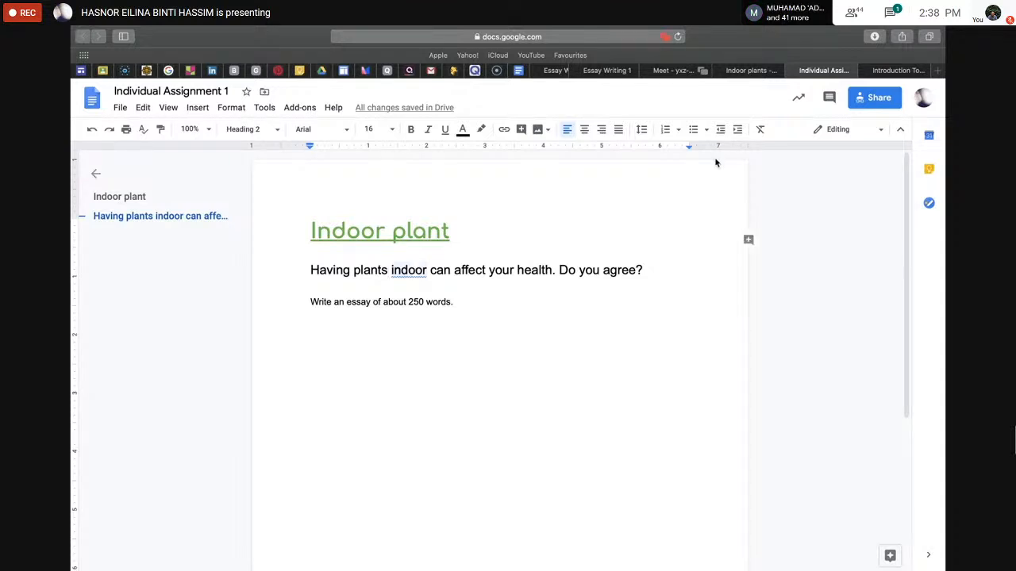
pyautogui.click(885, 71)
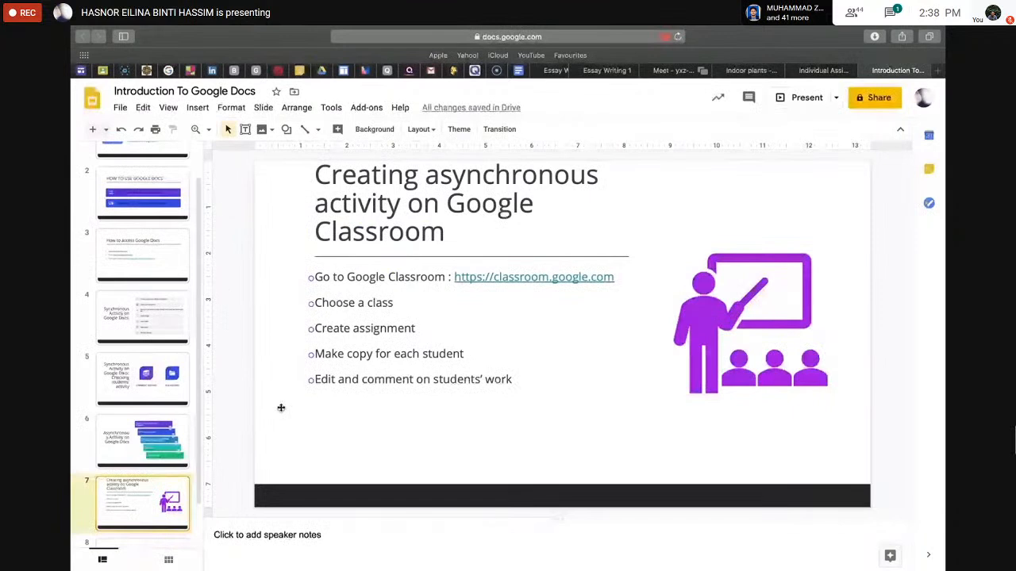